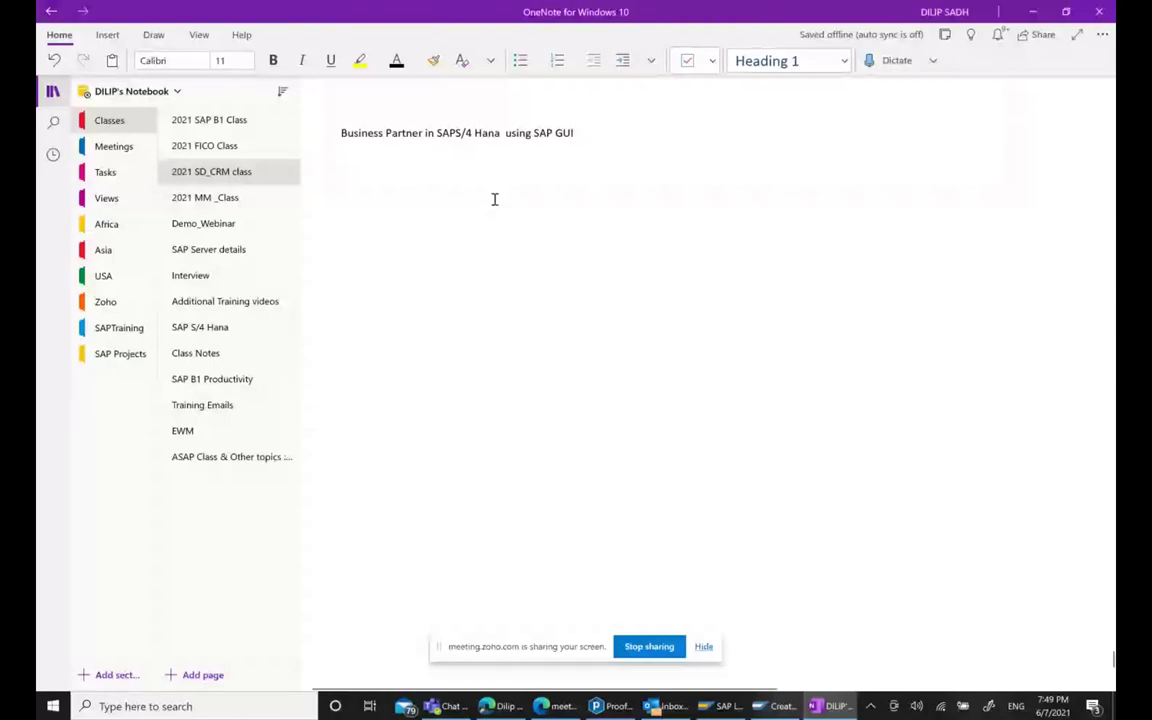
Make 'Business Partner in SAPS/4 Hana using SAP GUI' bold and turn it into a bulleted item.
key("Return")
key("Return")
key("Return")
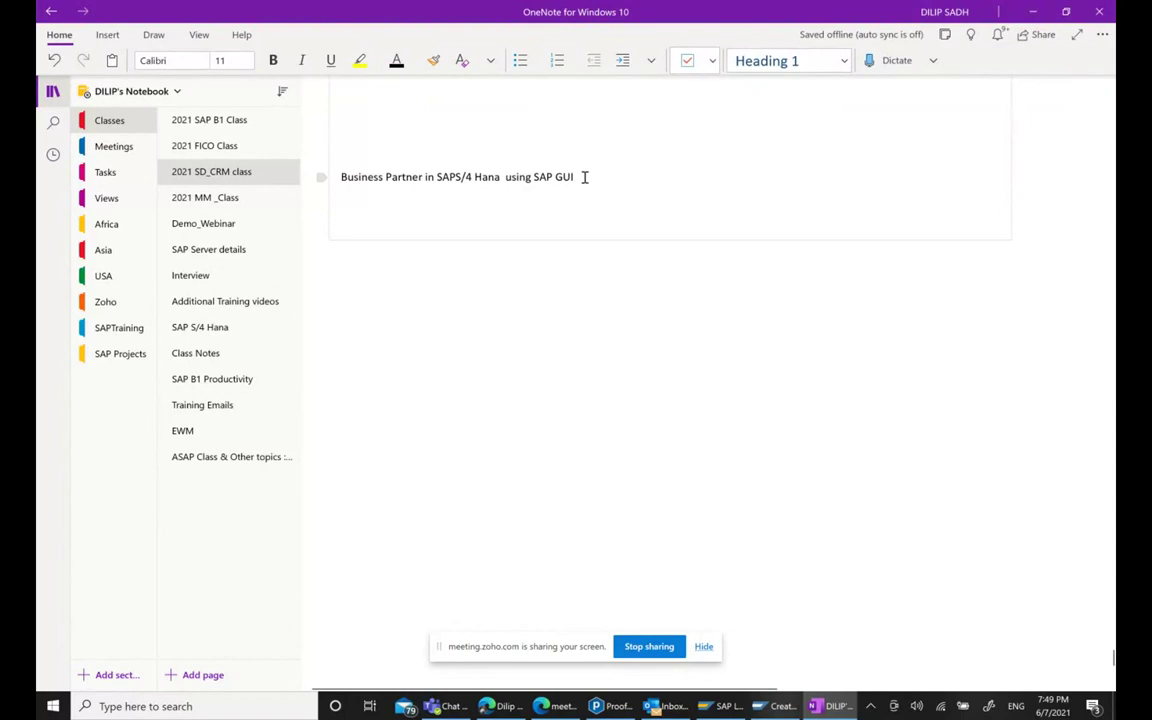
left_click_drag(582, 177, 288, 177)
left_click(332, 149)
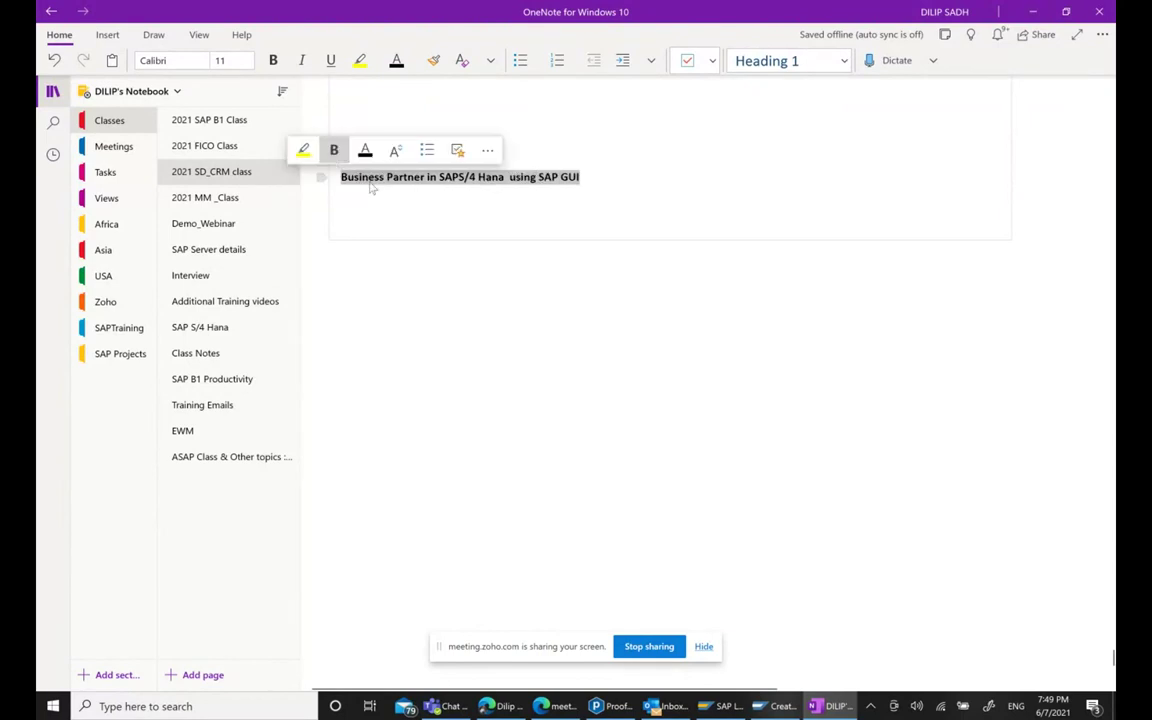
key("Down")
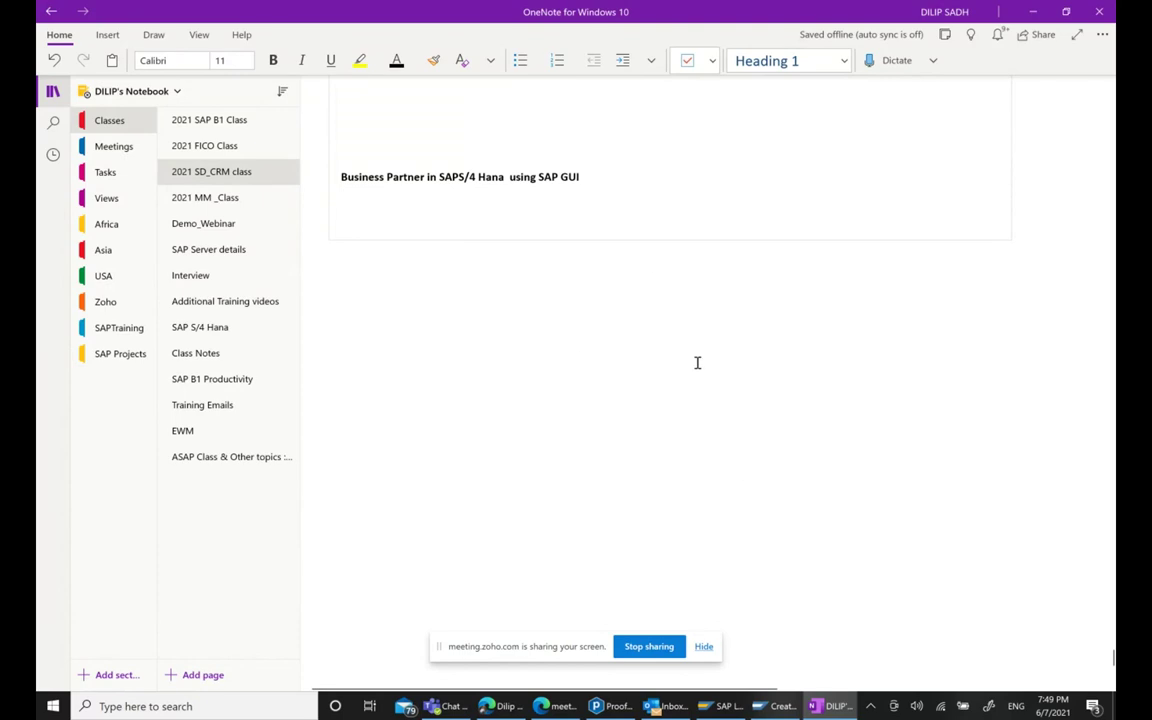
left_click(632, 177)
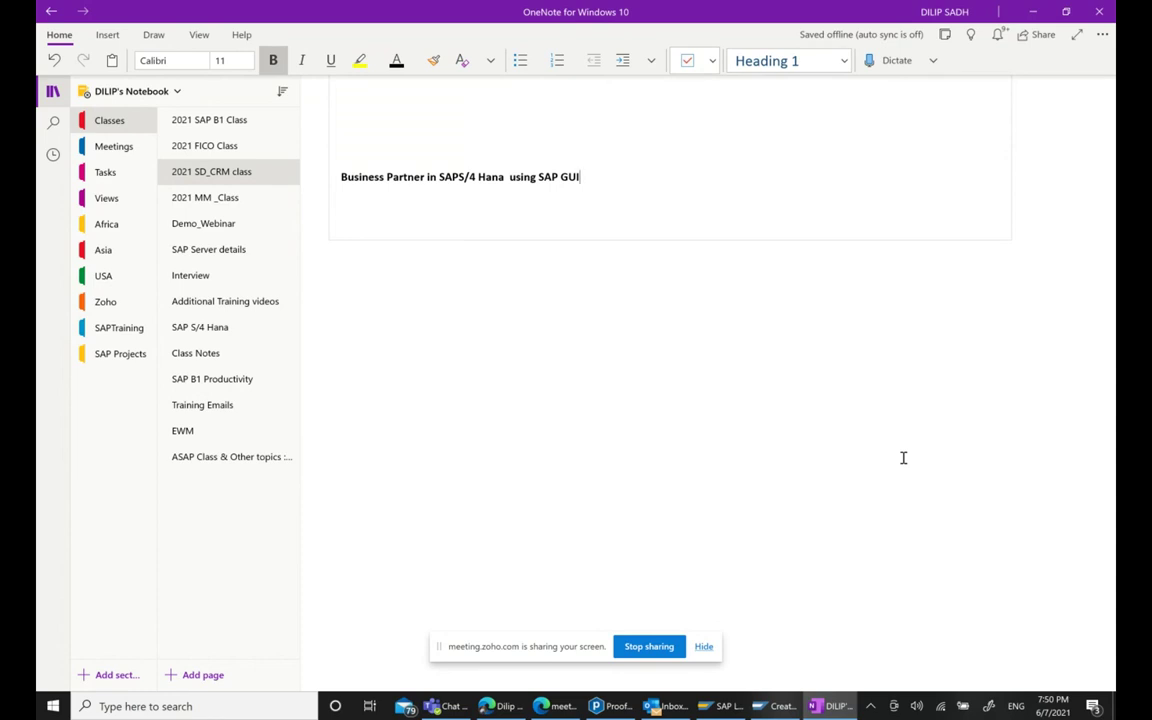
left_click(336, 177)
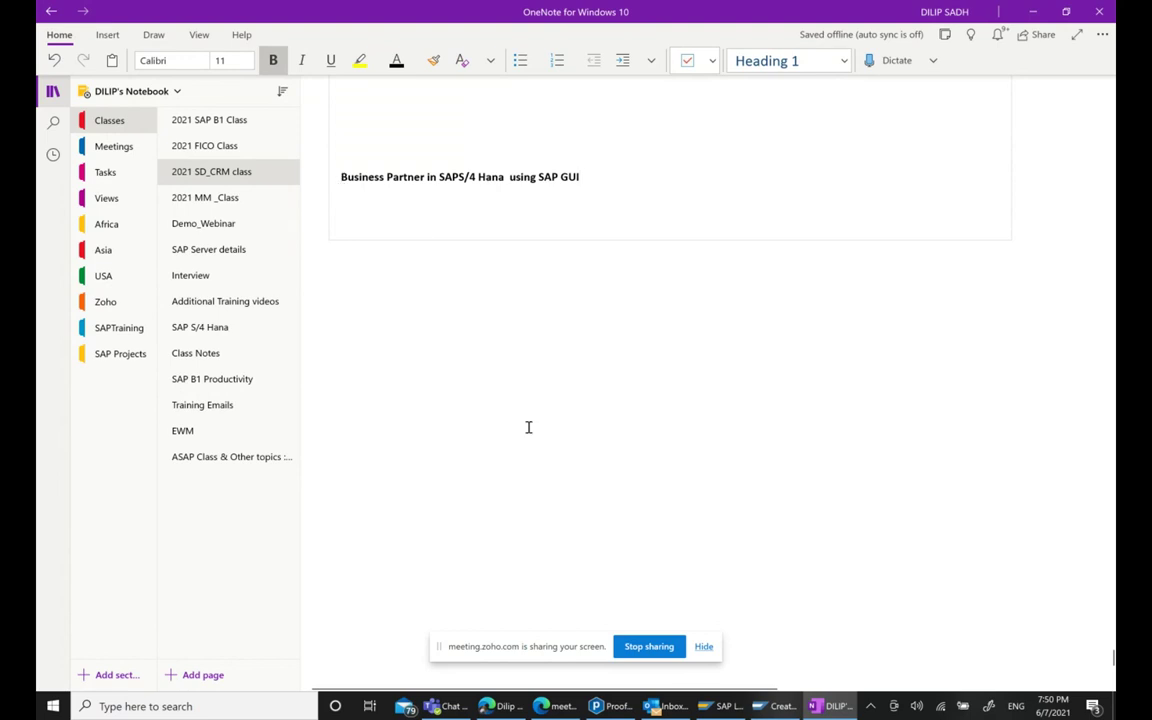
key("Return")
type("*")
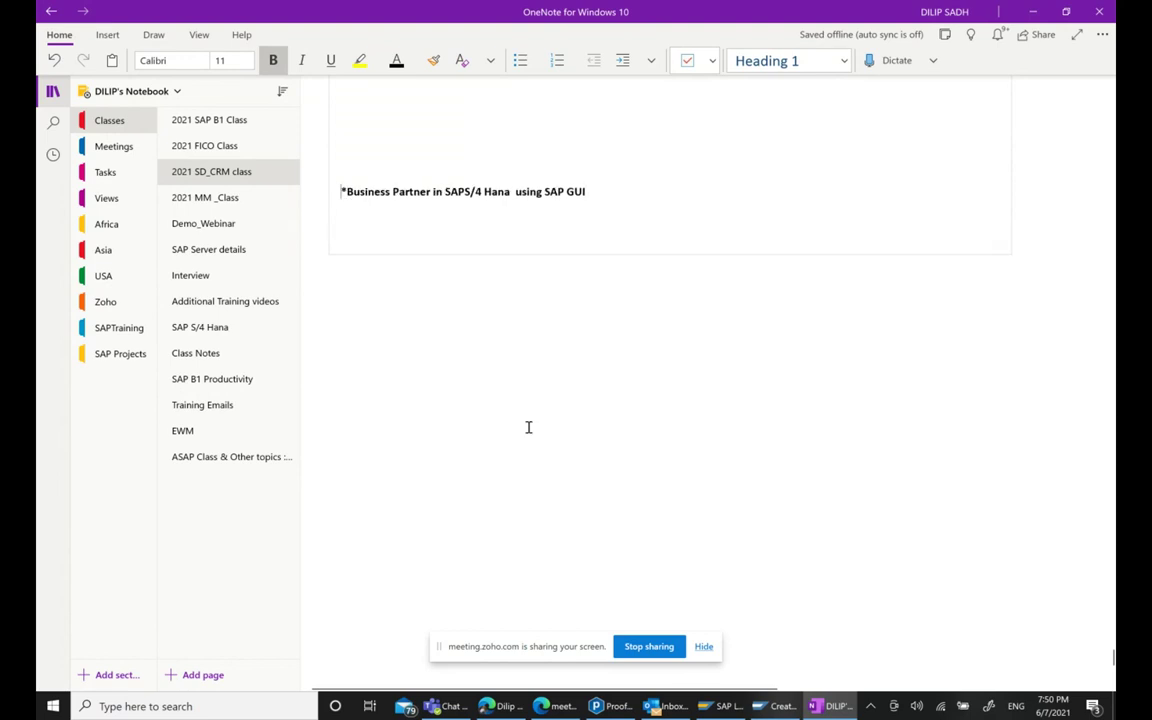
Exit the manual B2B order in SAP without saving it.
left_click(788, 708)
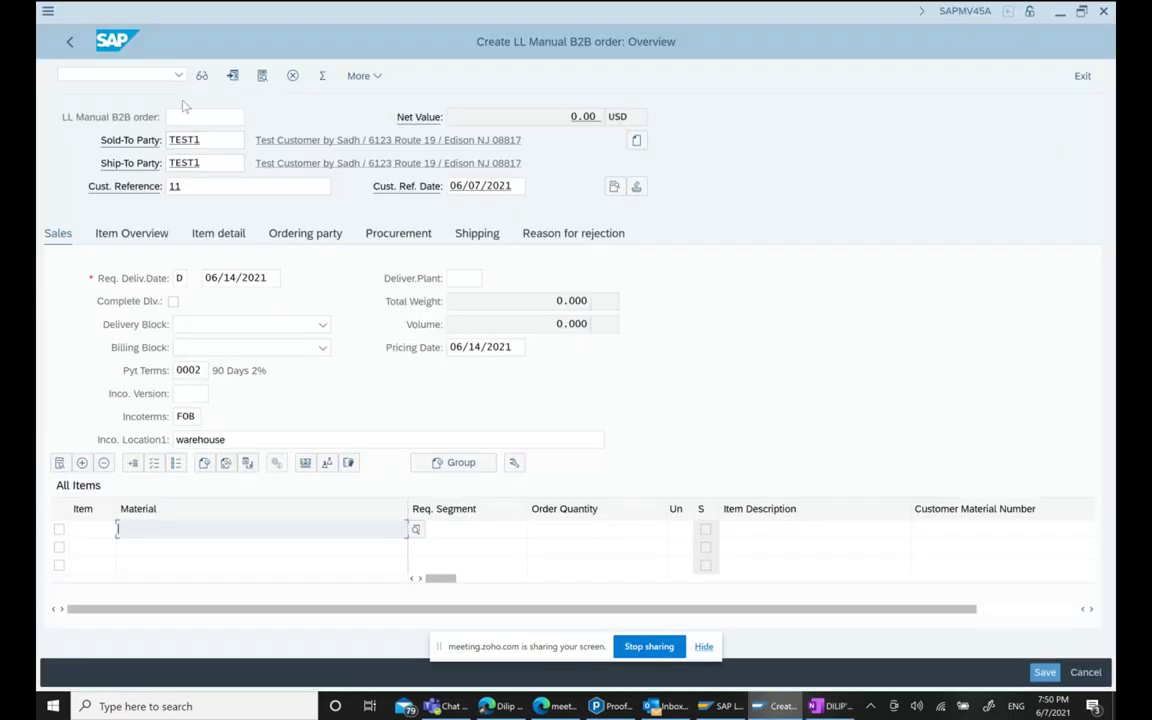
left_click(1082, 77)
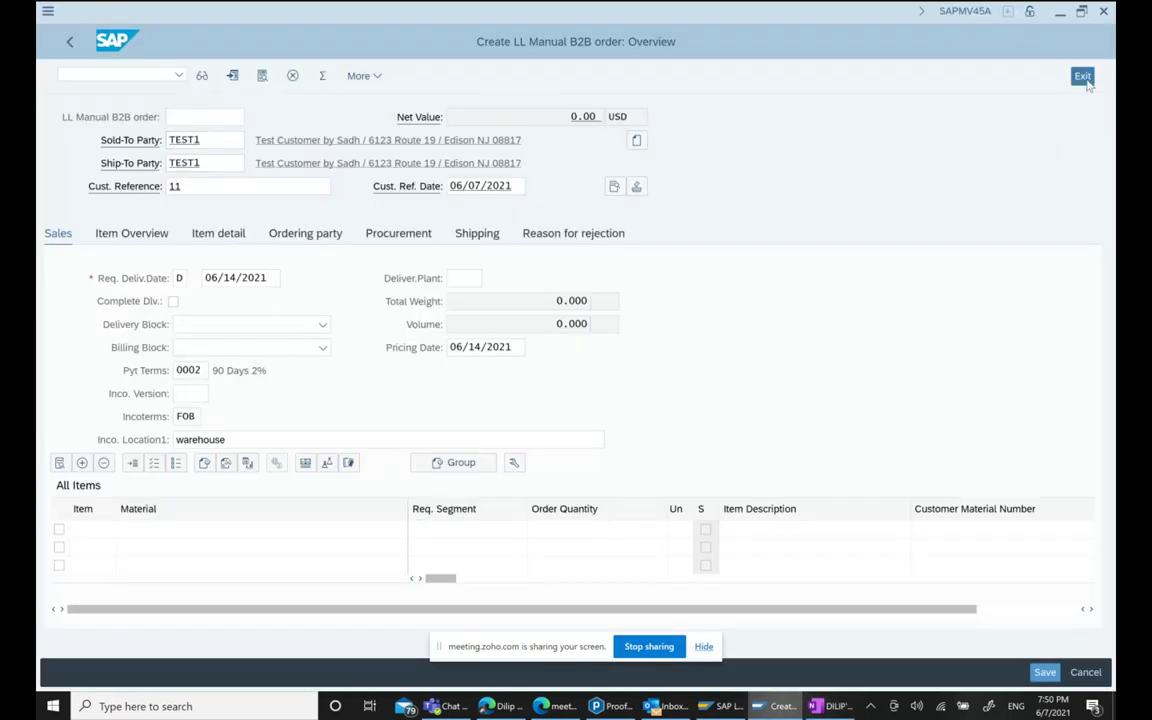
left_click(416, 356)
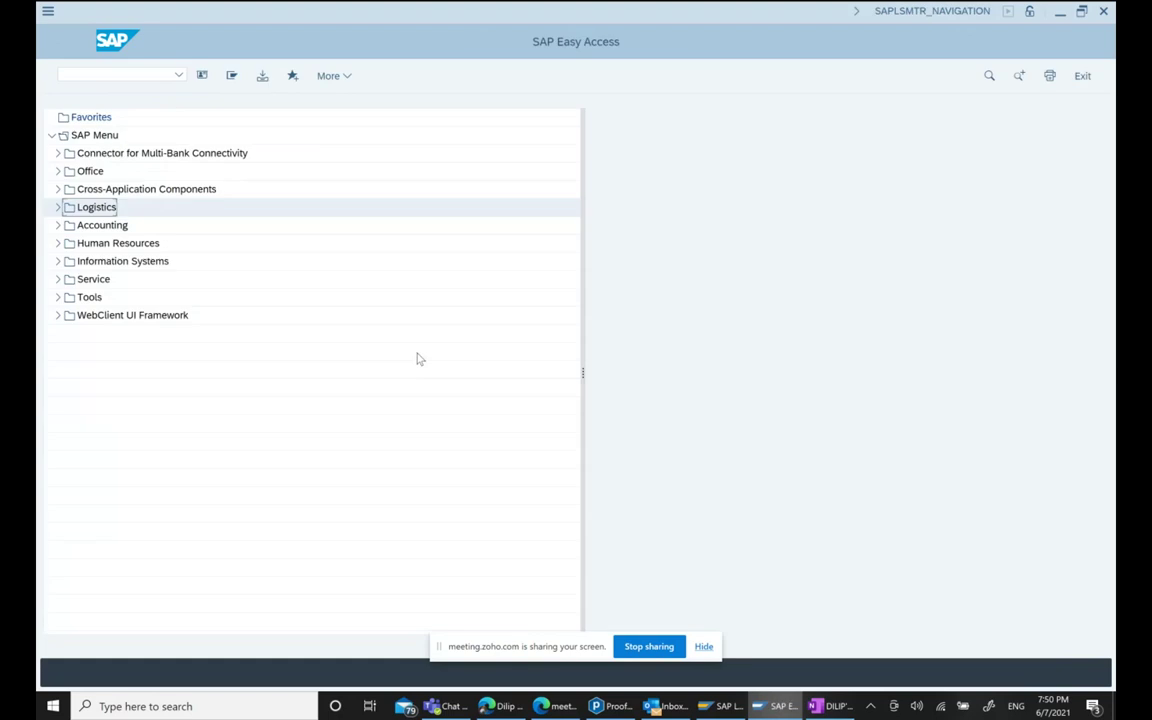
Enter a transaction code in the command field to reach the Create Business Partner dialog.
left_click(67, 72)
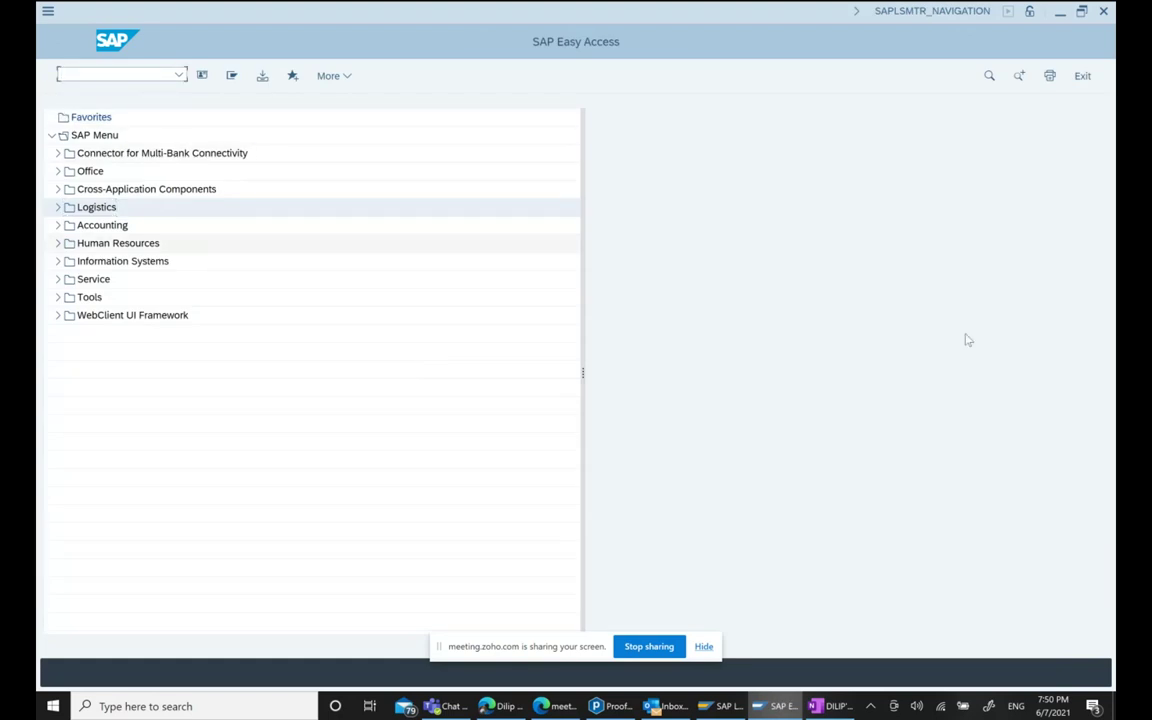
type("SQ01")
key("Return")
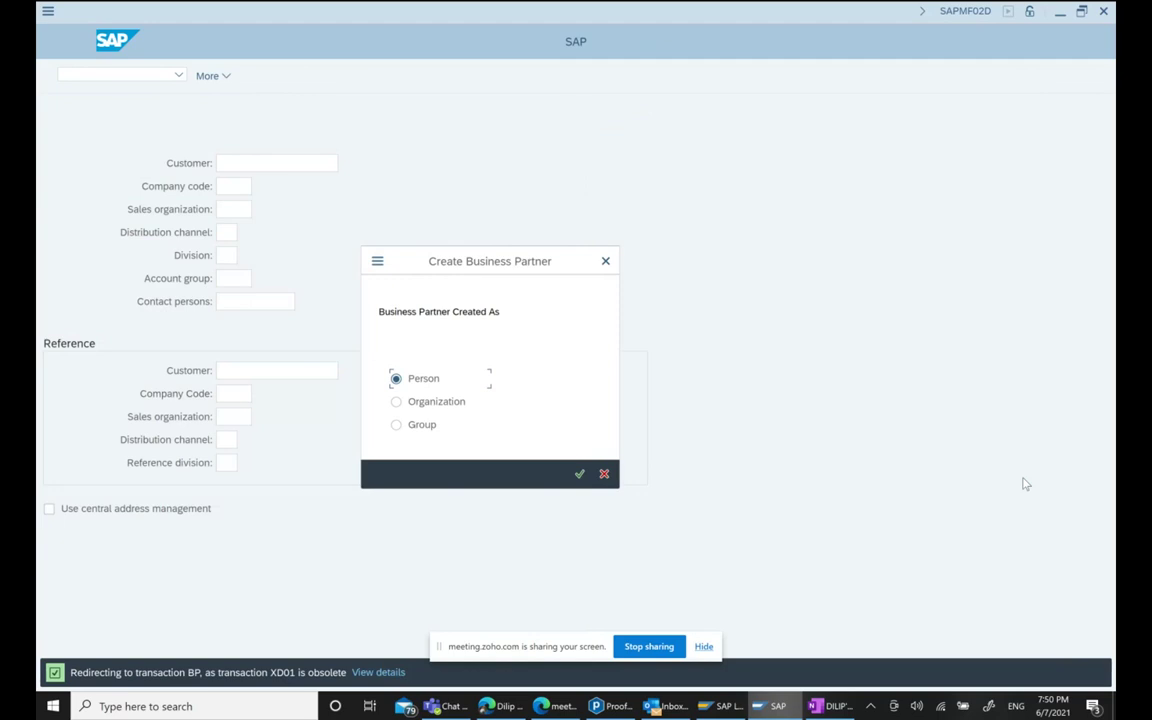
Cancel the Person/Organization/Group dialog with Esc to get back to SAP Easy Access.
left_click(571, 637)
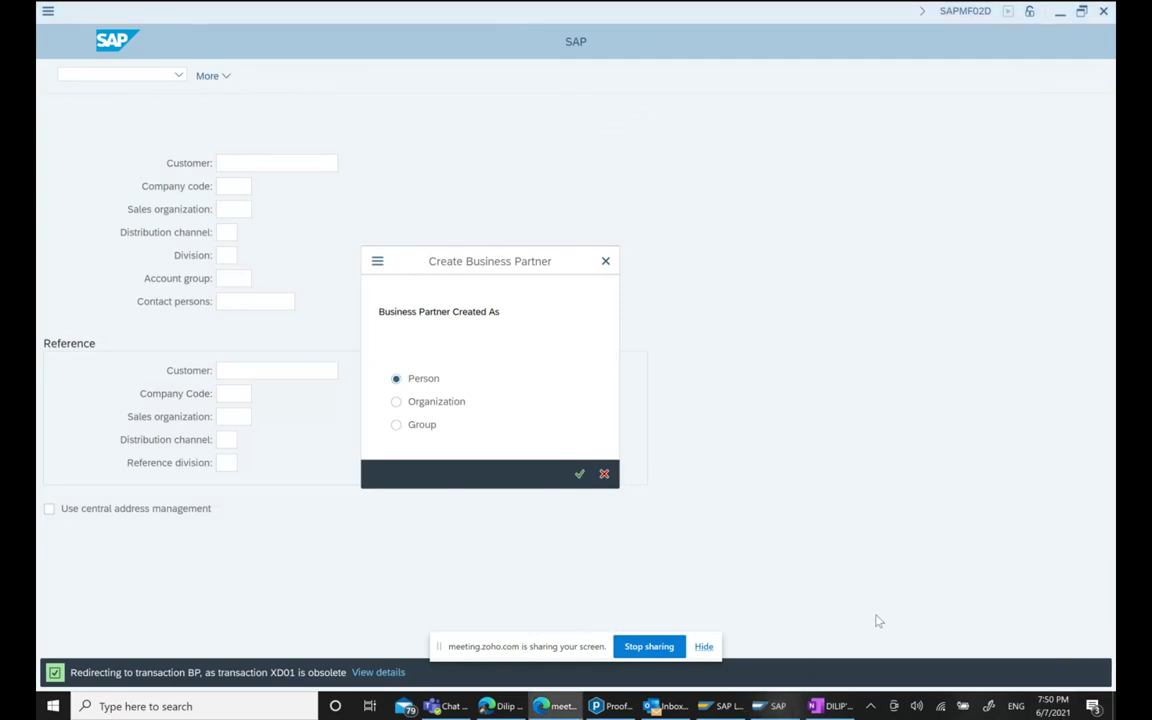
left_click_drag(548, 642, 701, 594)
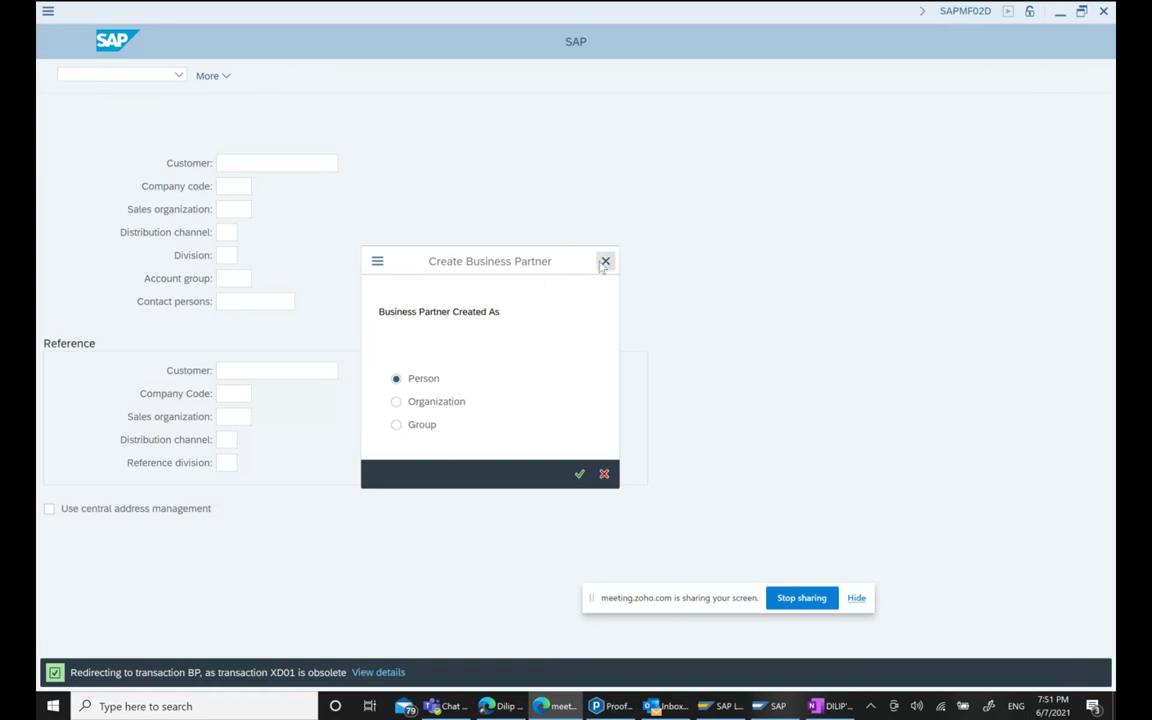
key("Escape")
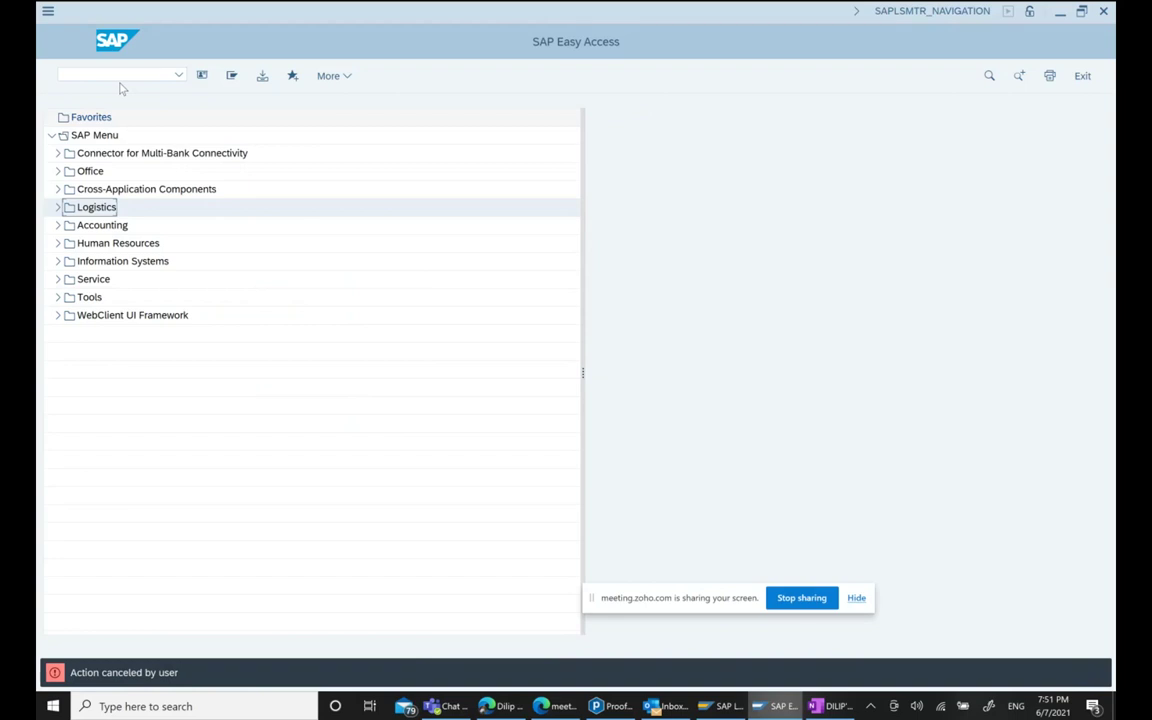
Run transaction bp to open Maintain Business Partner, then switch back to OneNote.
left_click(99, 77)
type("bp")
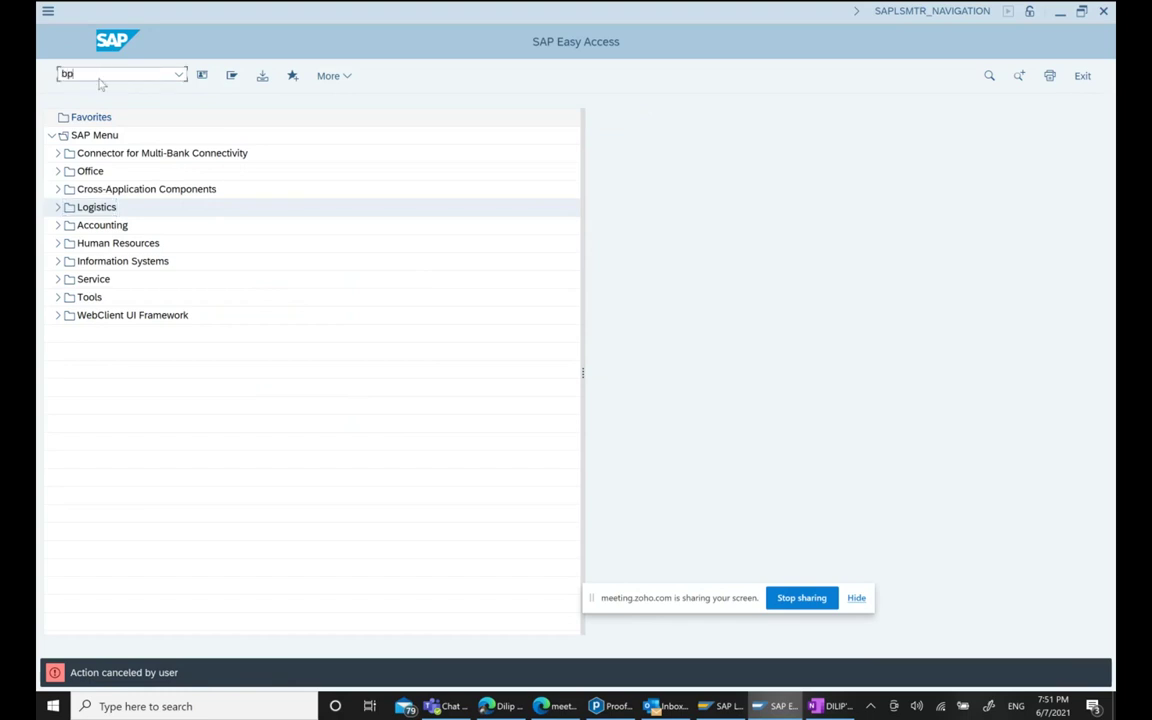
key("BackSpace")
key("BackSpace")
type("bp")
key("Return")
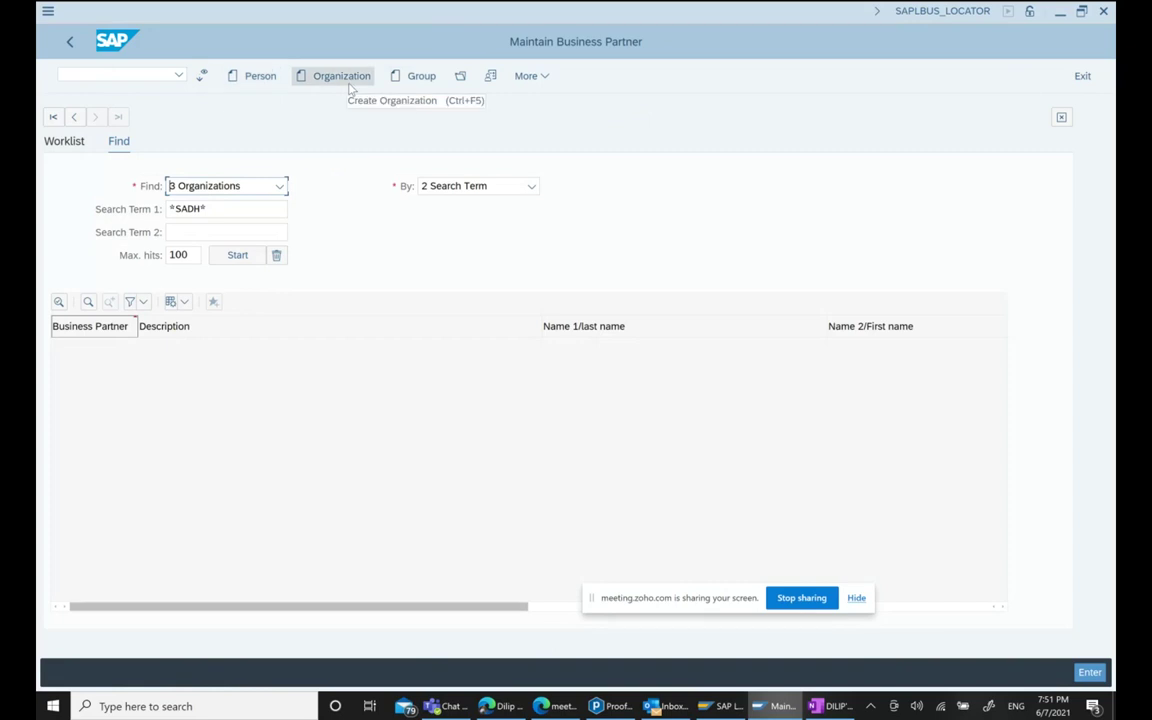
left_click(824, 708)
Add the bullet 'We have 3 predefined Business partner categories' under the heading.
key("Return")
key("Return")
key("Return")
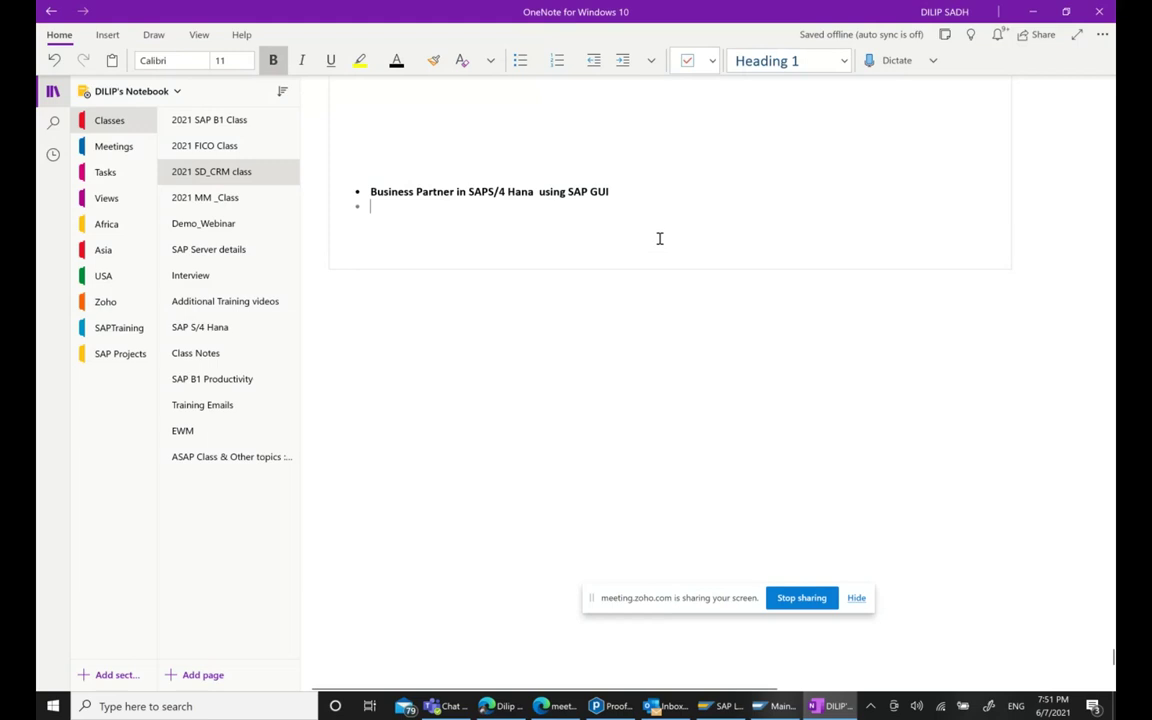
key("ctrl+period")
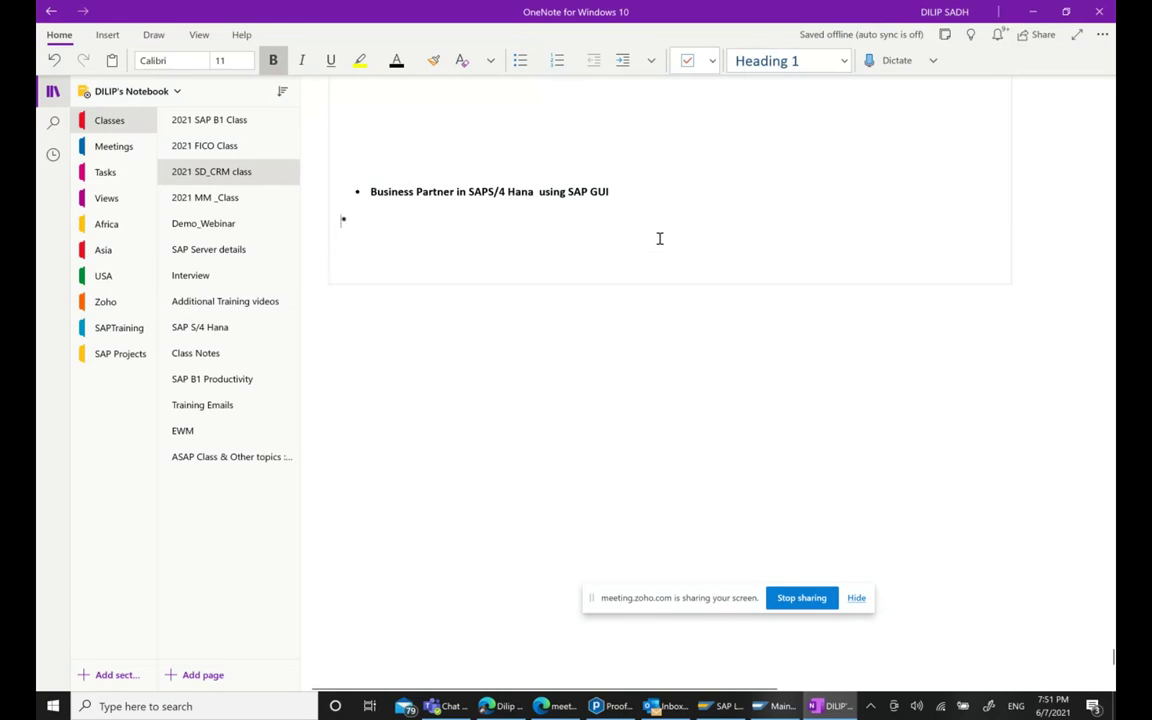
type("WE")
key("BackSpace")
type("e have 3")
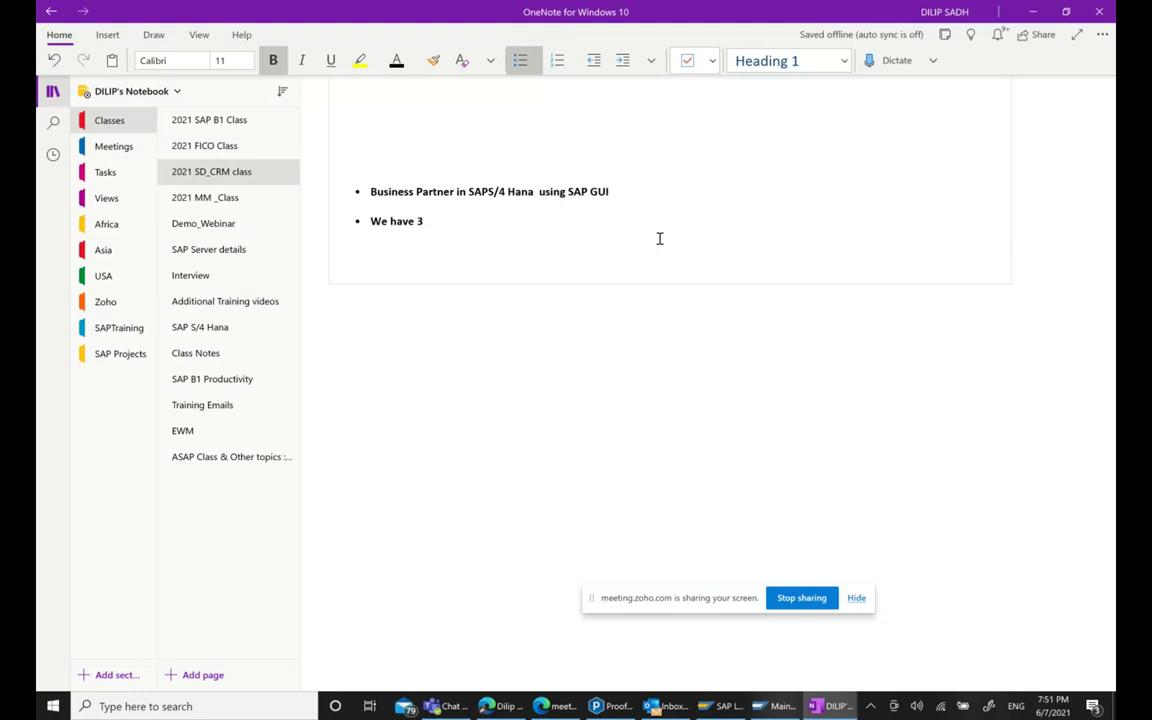
type(" predefined Business partner categories")
Add indented sub-bullets Person, Organixation and Group below it.
key("Return")
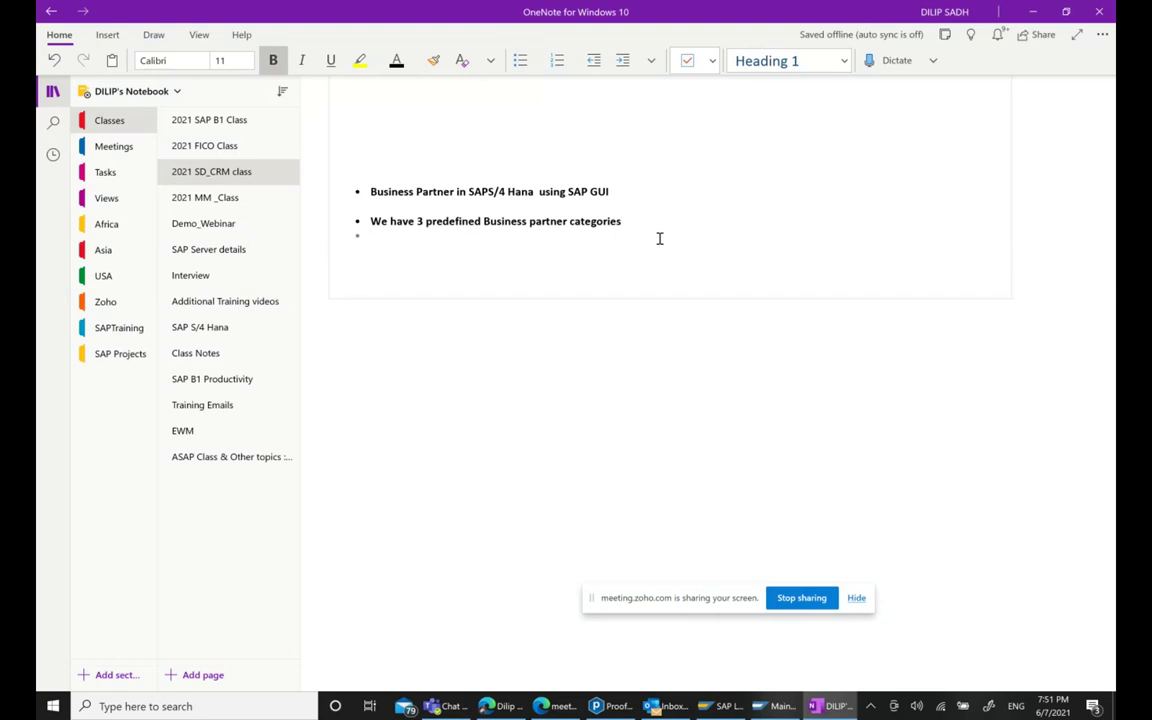
left_click(624, 62)
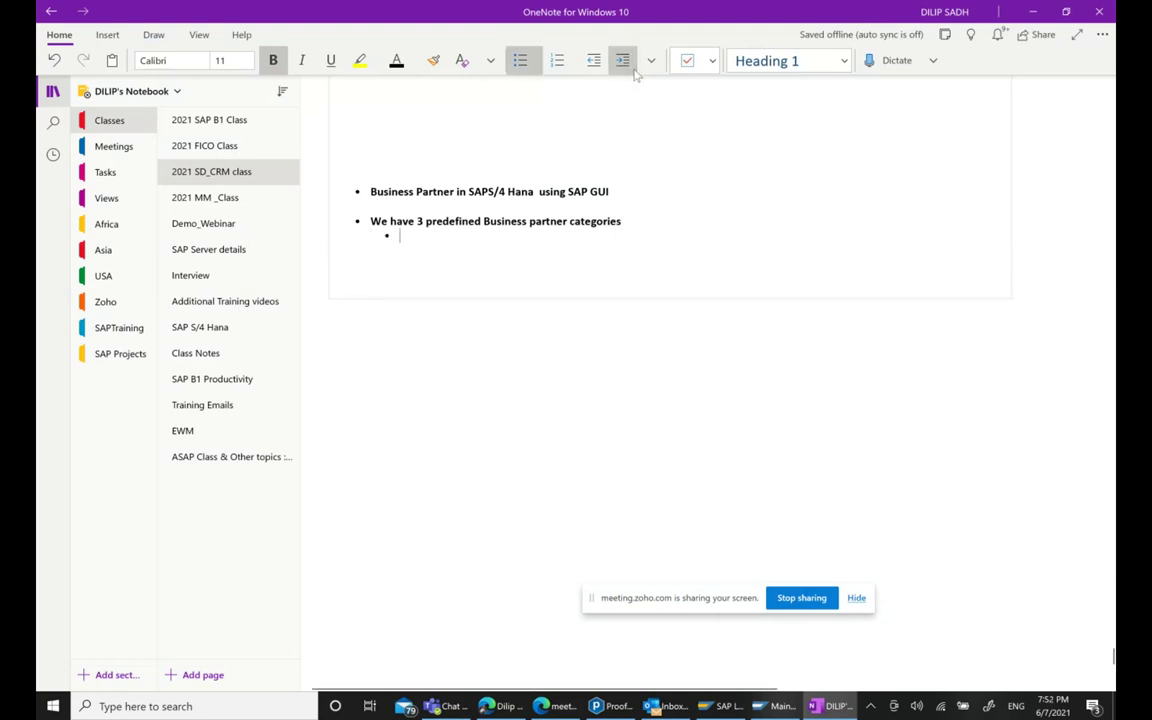
type("pERSO")
key("BackSpace")
key("BackSpace")
key("BackSpace")
key("BackSpace")
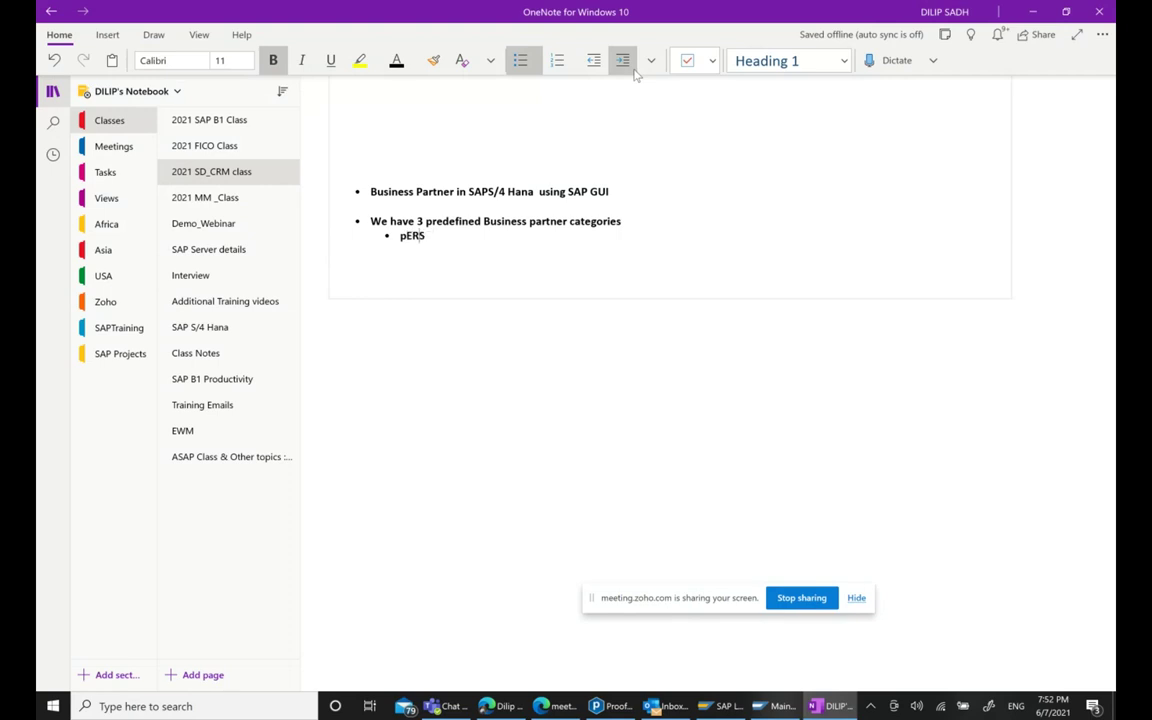
key("BackSpace")
type("Person")
key("Return")
scroll(503, 226, "up", 4)
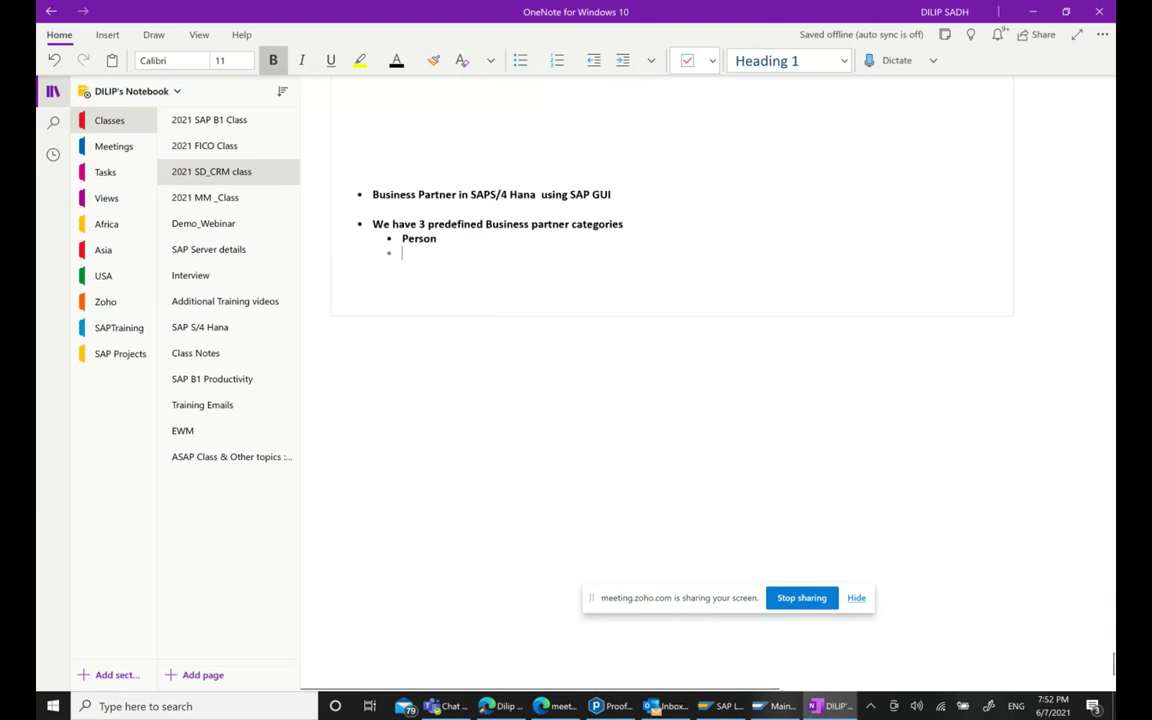
scroll(503, 226, "down", 4)
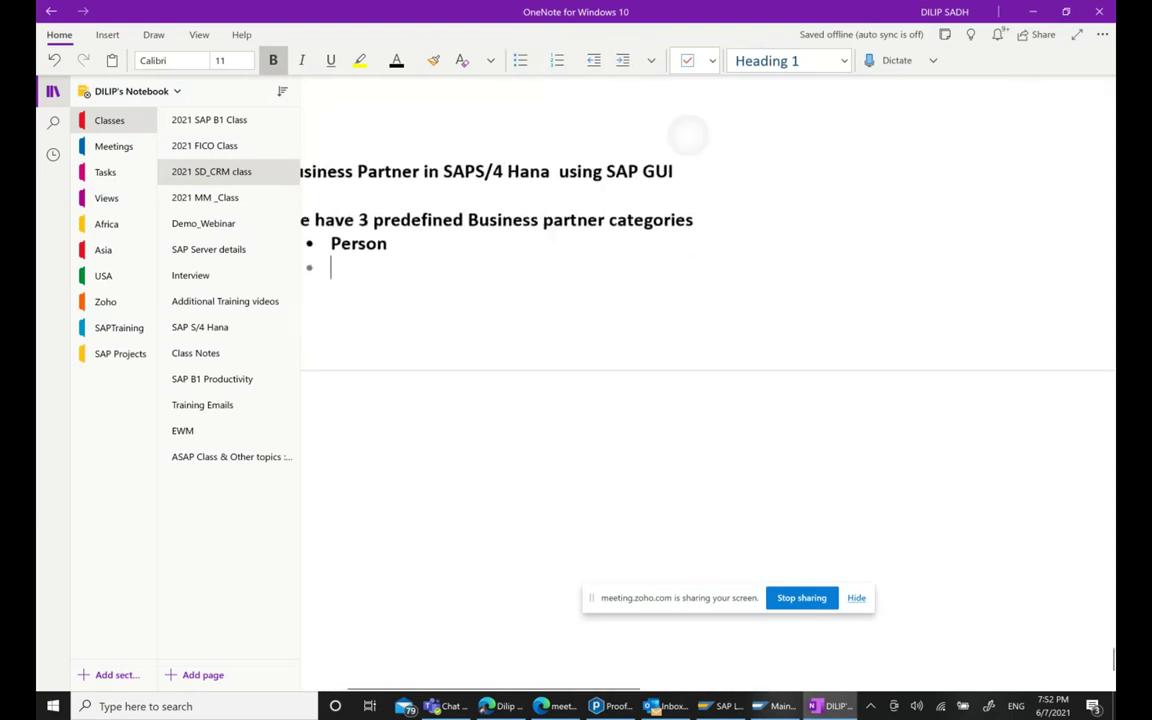
scroll(503, 226, "up", 2)
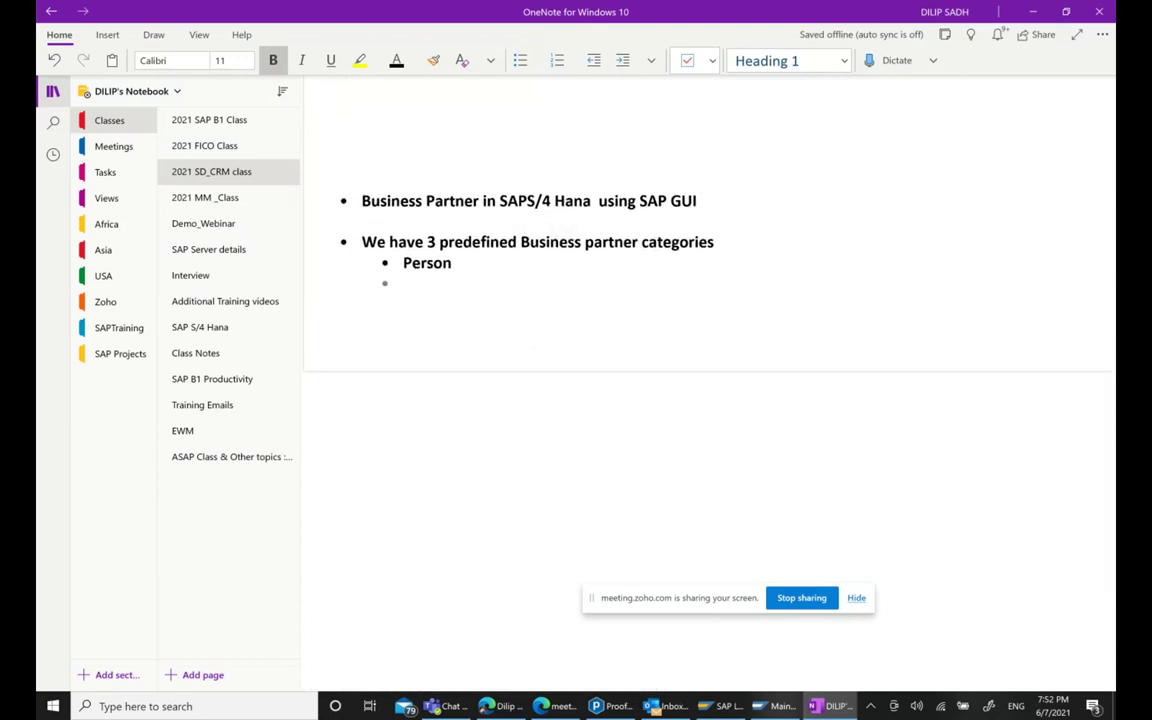
scroll(640, 220, "down", 2)
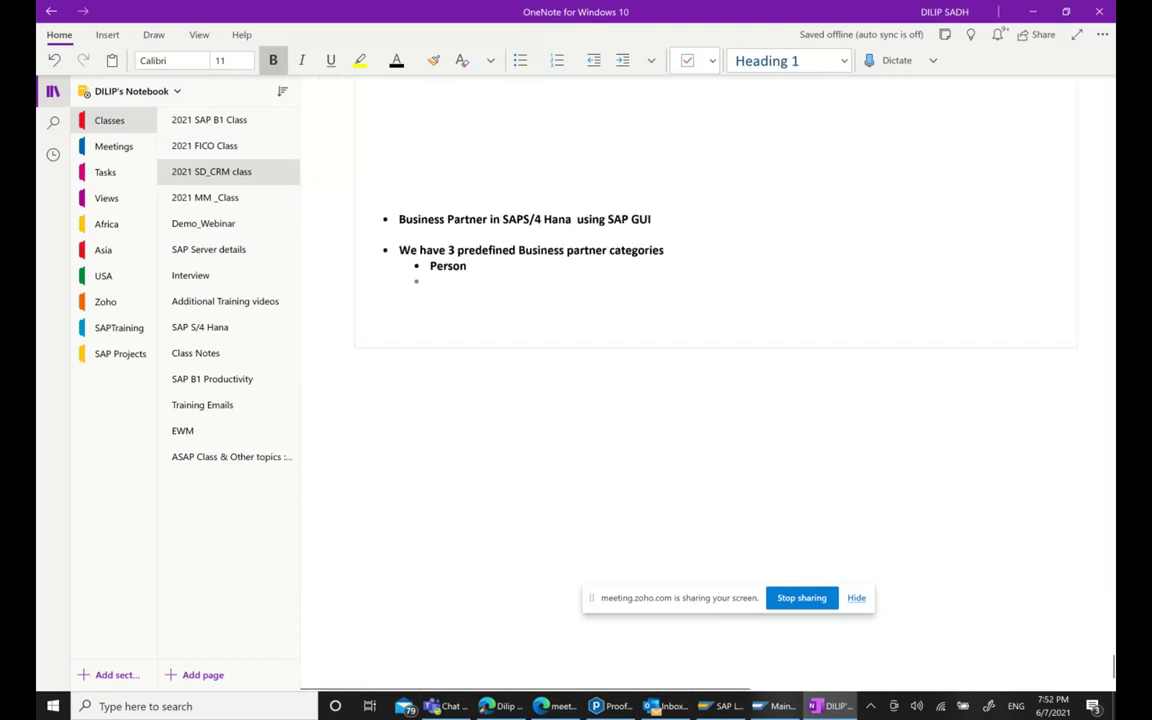
scroll(715, 216, "up", 1)
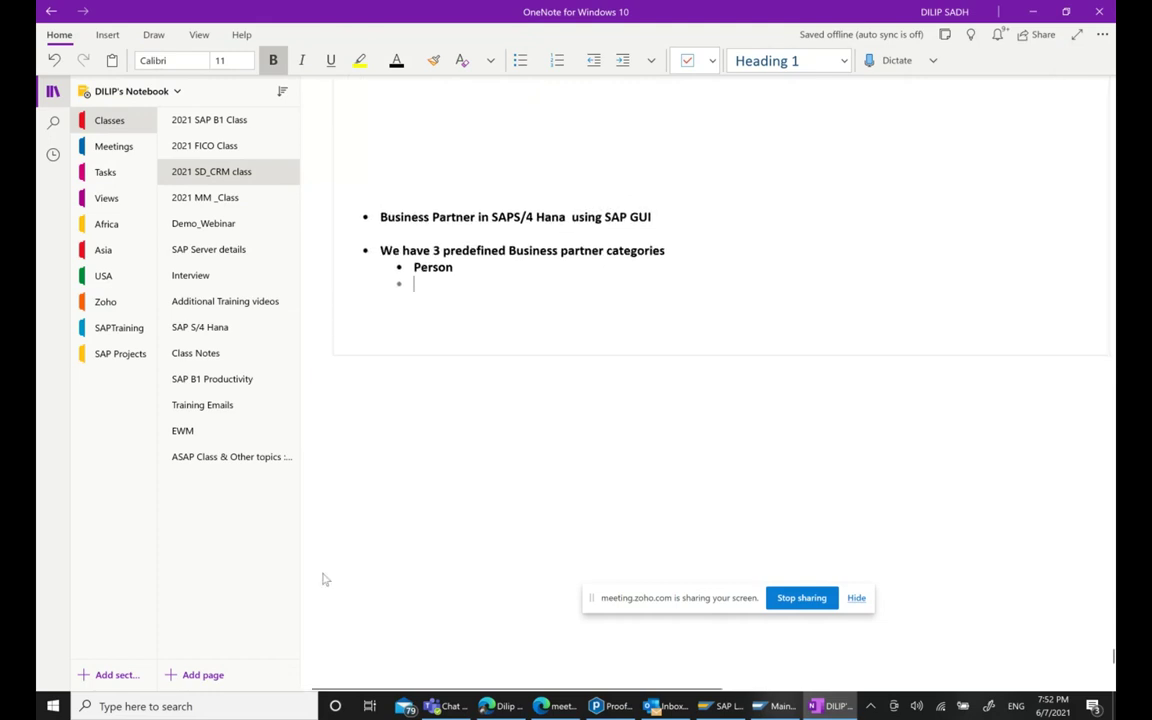
type("Organ")
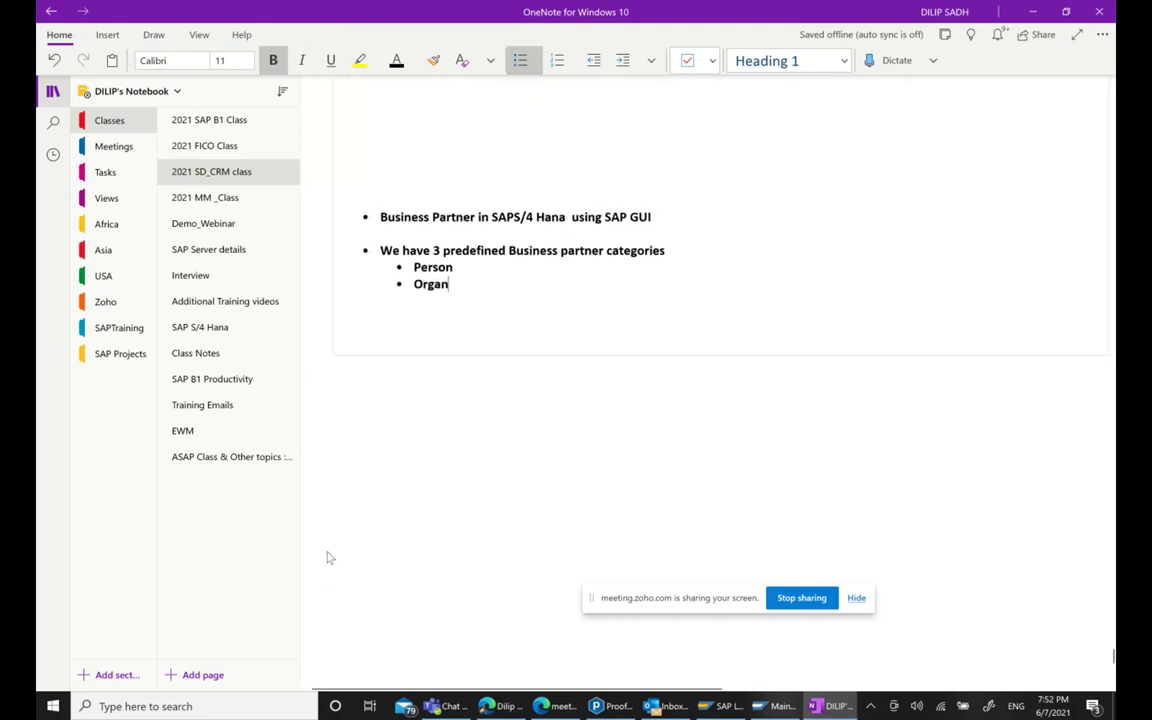
type("ixation")
key("Return")
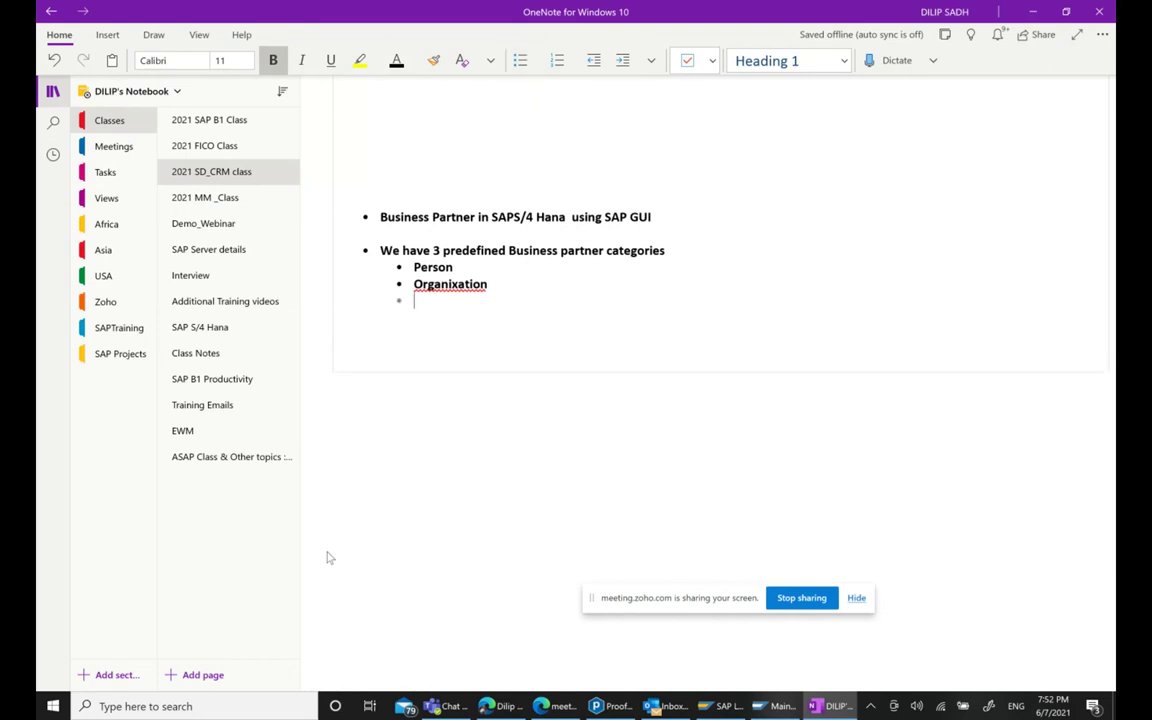
type("Group")
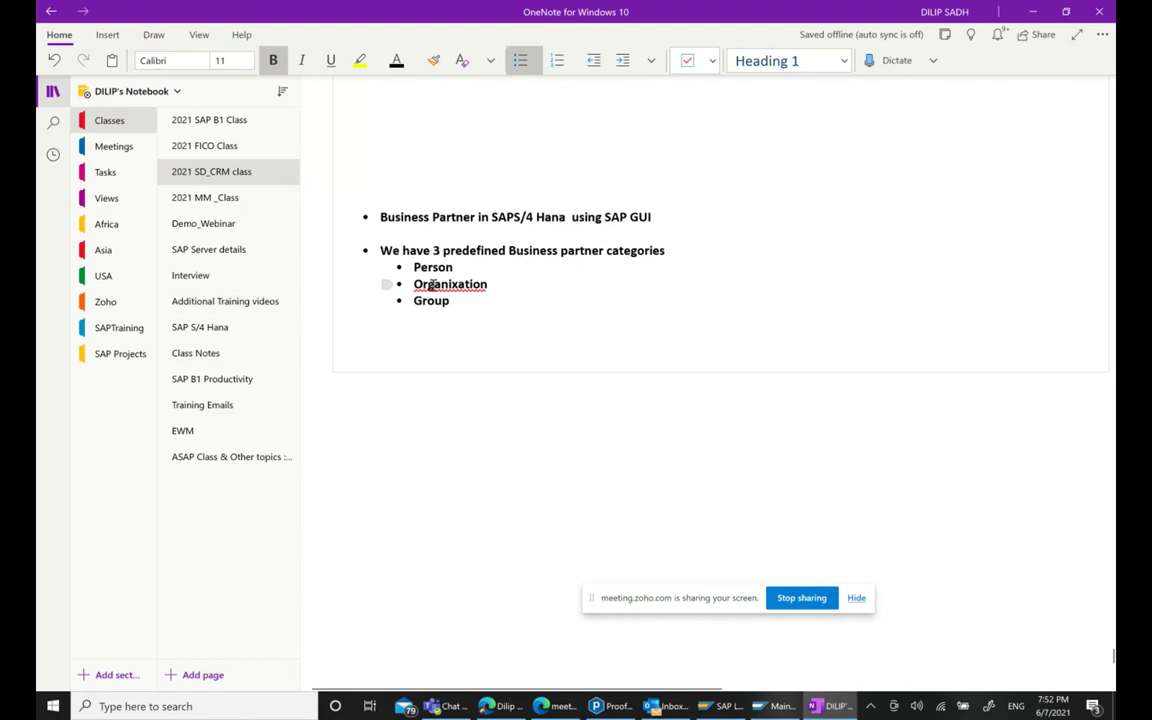
Correct Organixation to Organization, unbold the three category names, then switch to SAP.
right_click(441, 285)
mouse_move(495, 293)
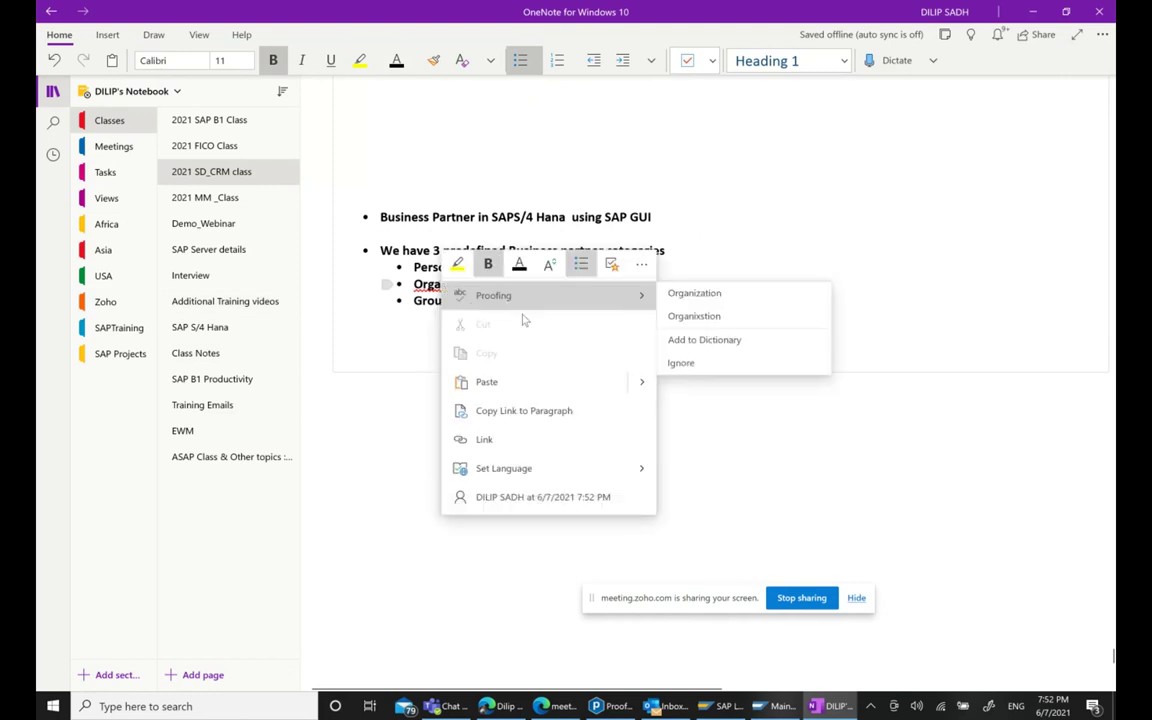
left_click(685, 293)
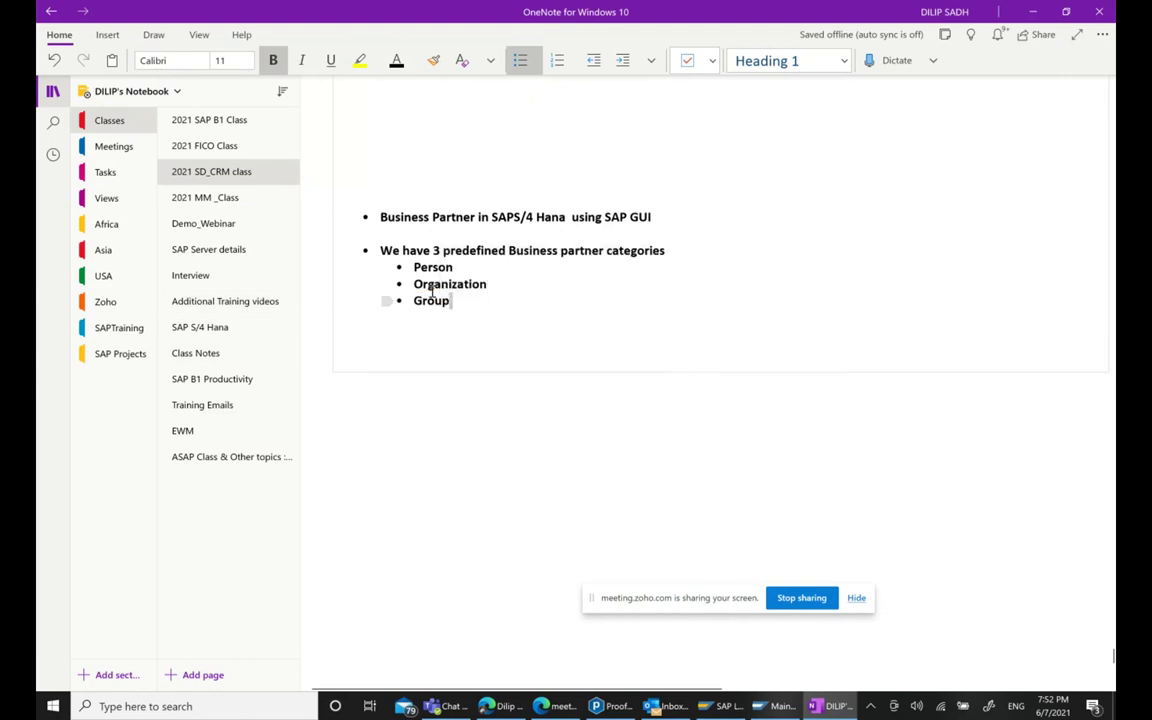
left_click_drag(448, 303, 380, 258)
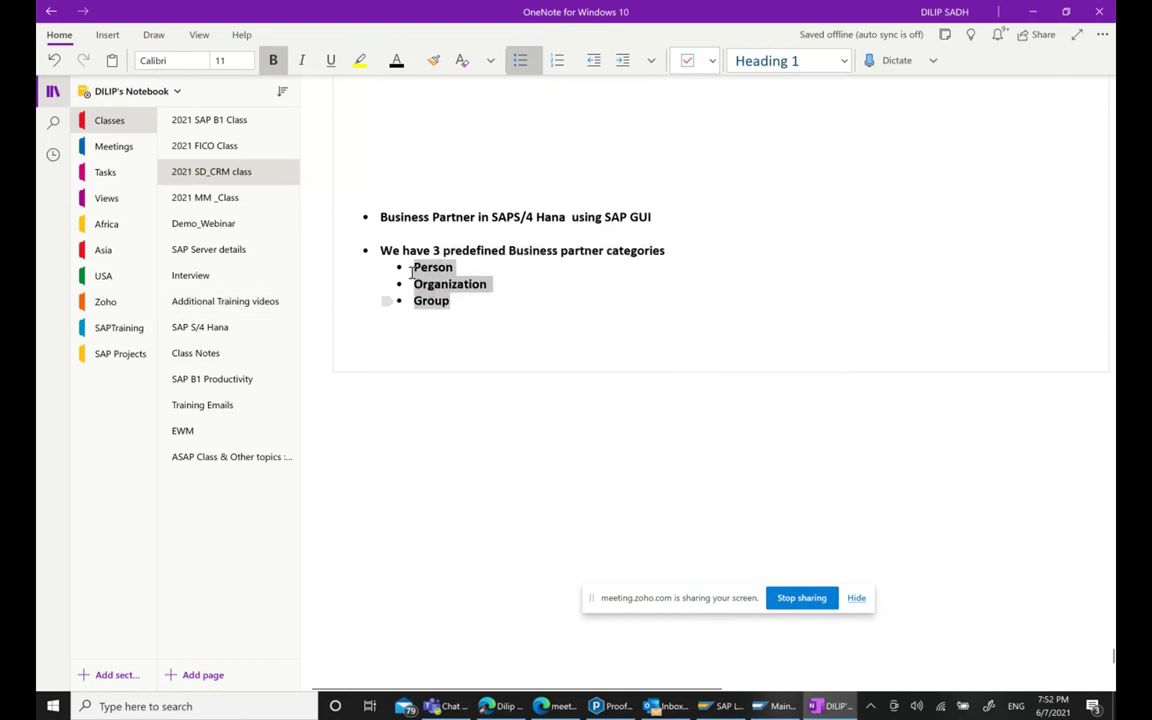
left_click(469, 315)
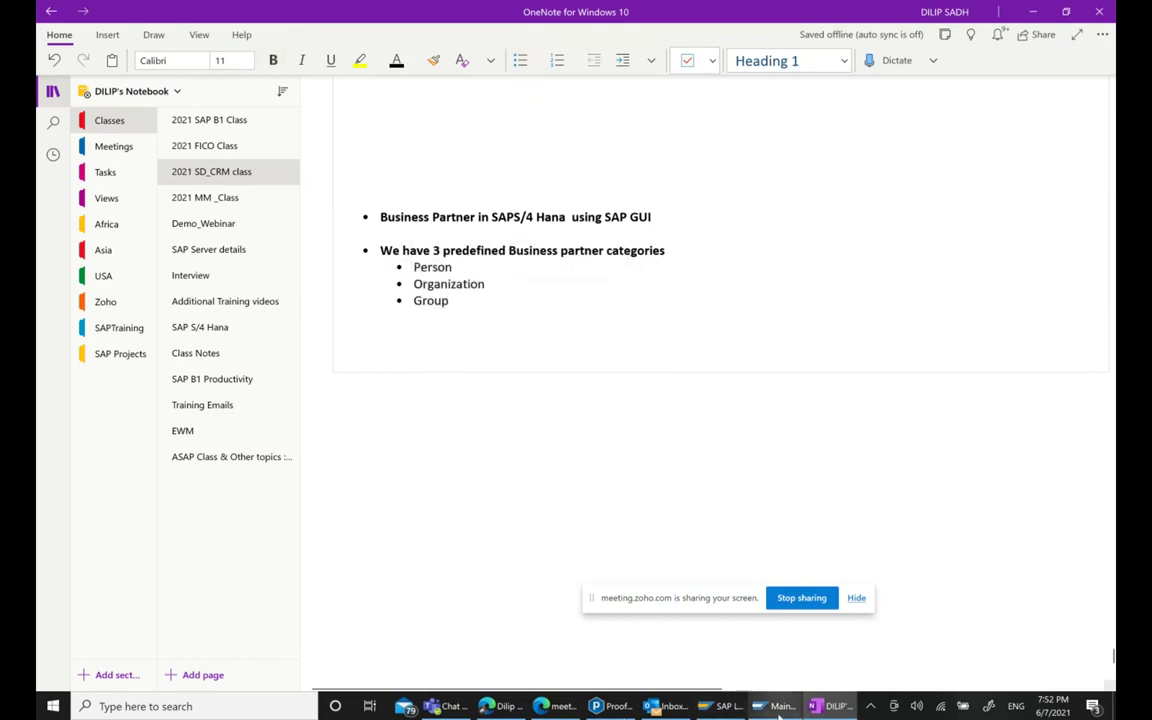
key("alt+Tab")
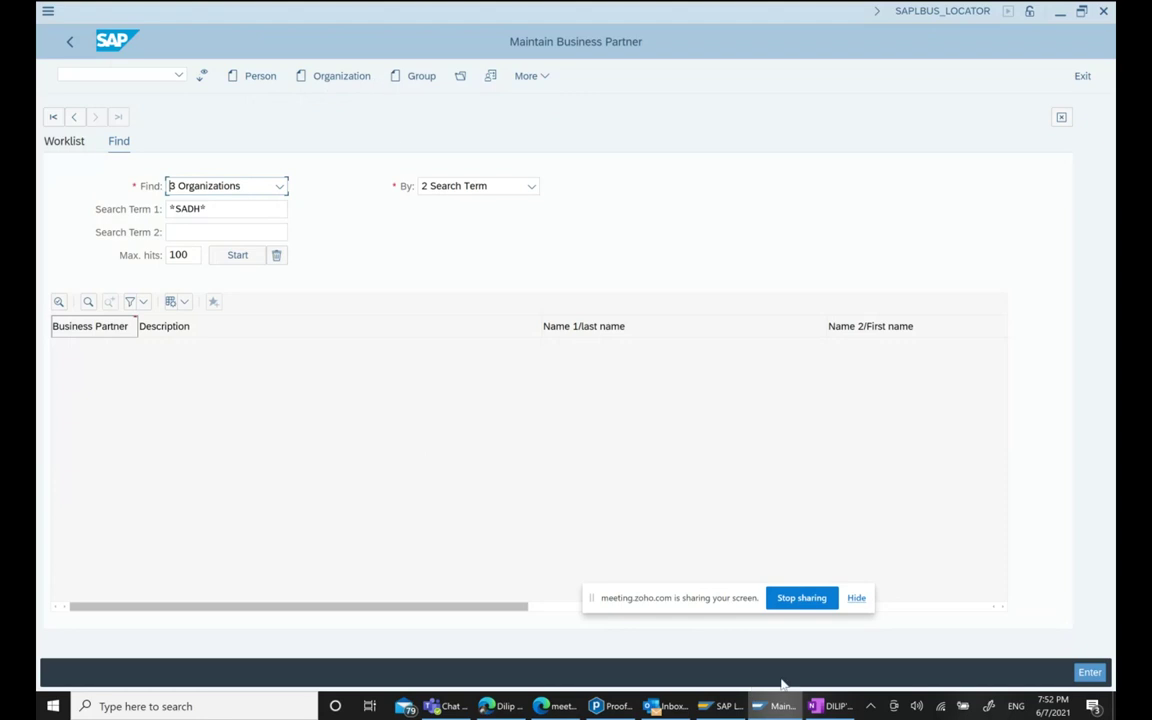
Return to the OneNote page and place the cursor after Person.
left_click(815, 706)
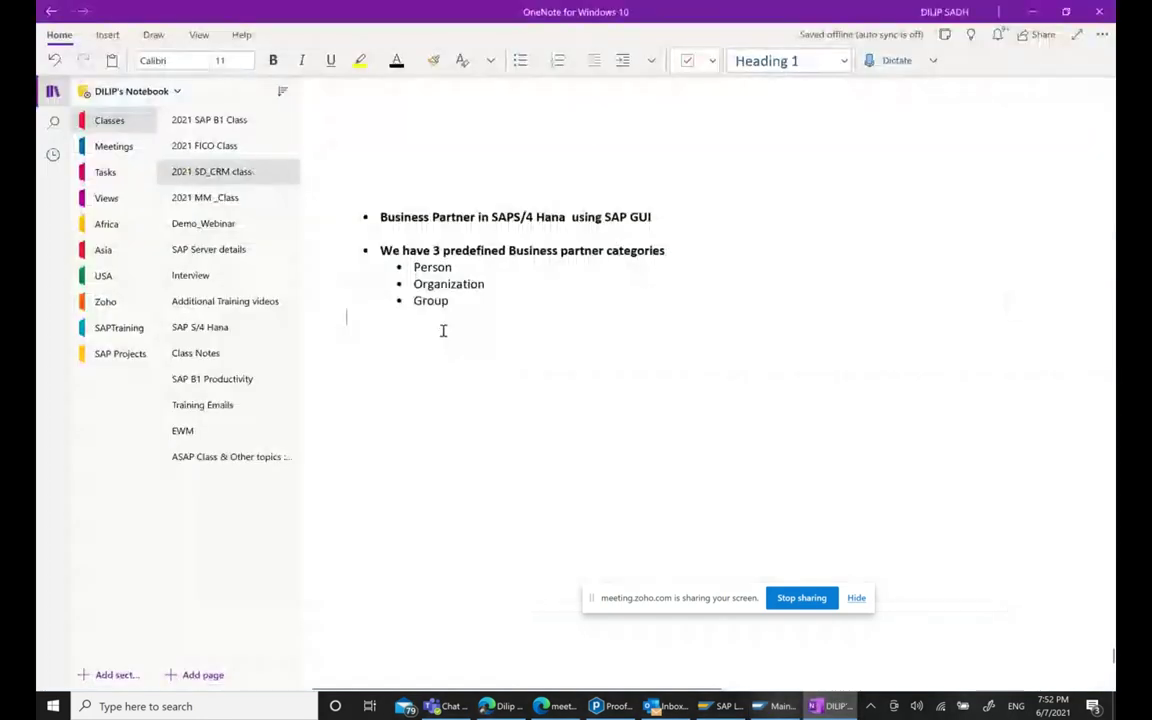
left_click(492, 267)
After Person, add three example first names followed by '.. B2C'.
type(".. Mike , Thomad")
key("BackSpace")
type("s, Richard")
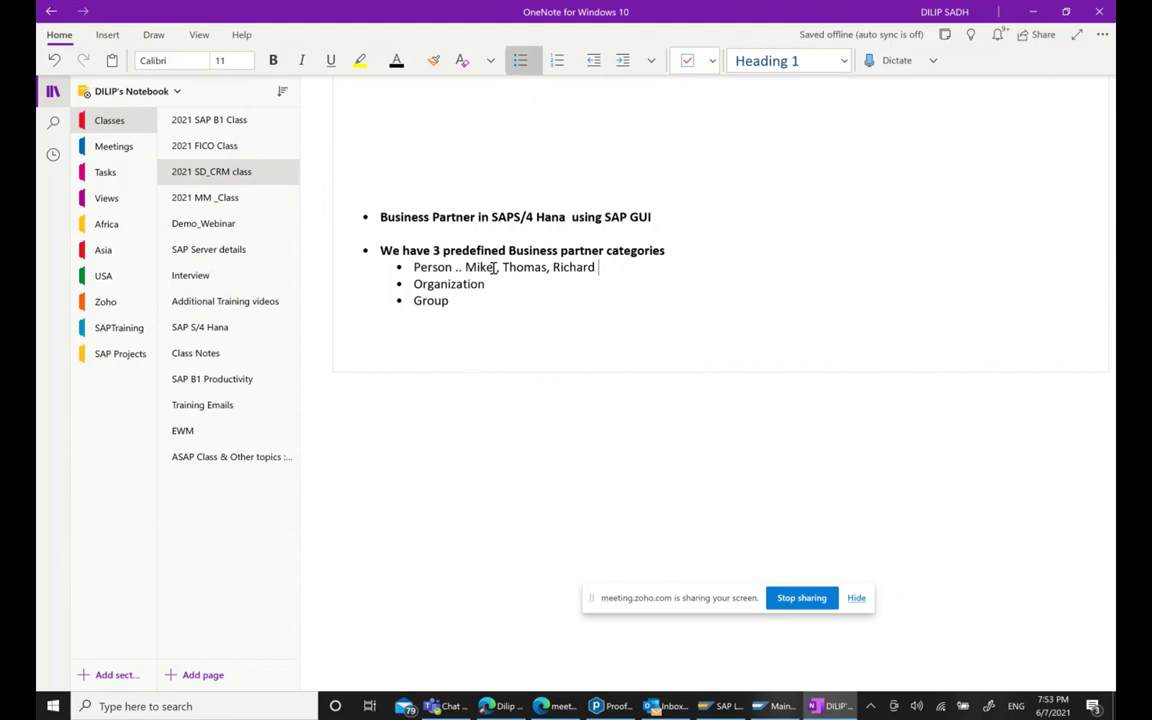
type(".. B")
key("BackSpace")
type("2C")
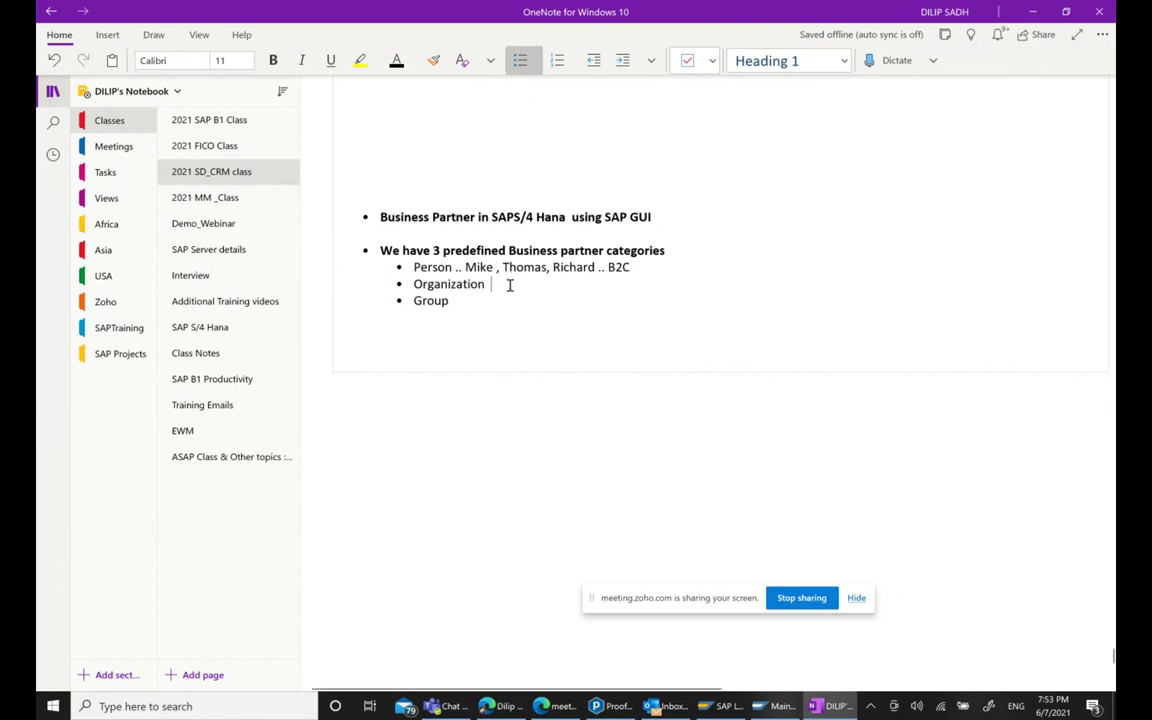
After Organization, add the examples '... Costco, Walmart, Pepsi'.
type("...")
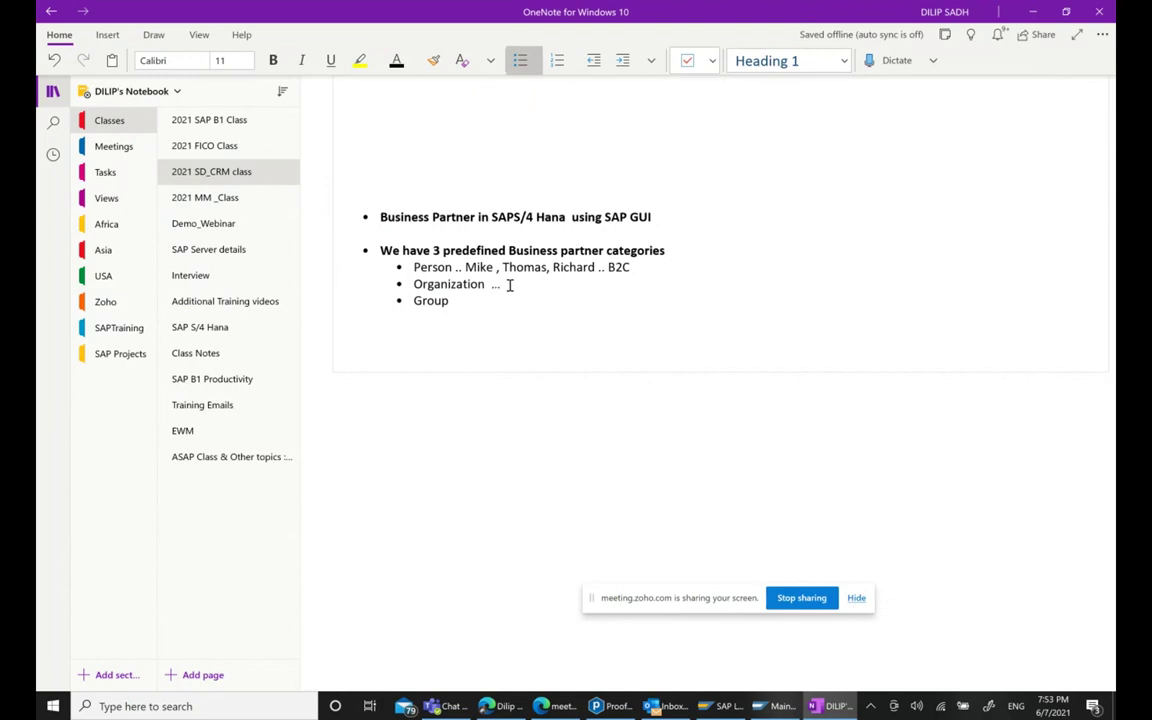
type(" COST")
key("BackSpace")
key("BackSpace")
key("BackSpace")
type("os ")
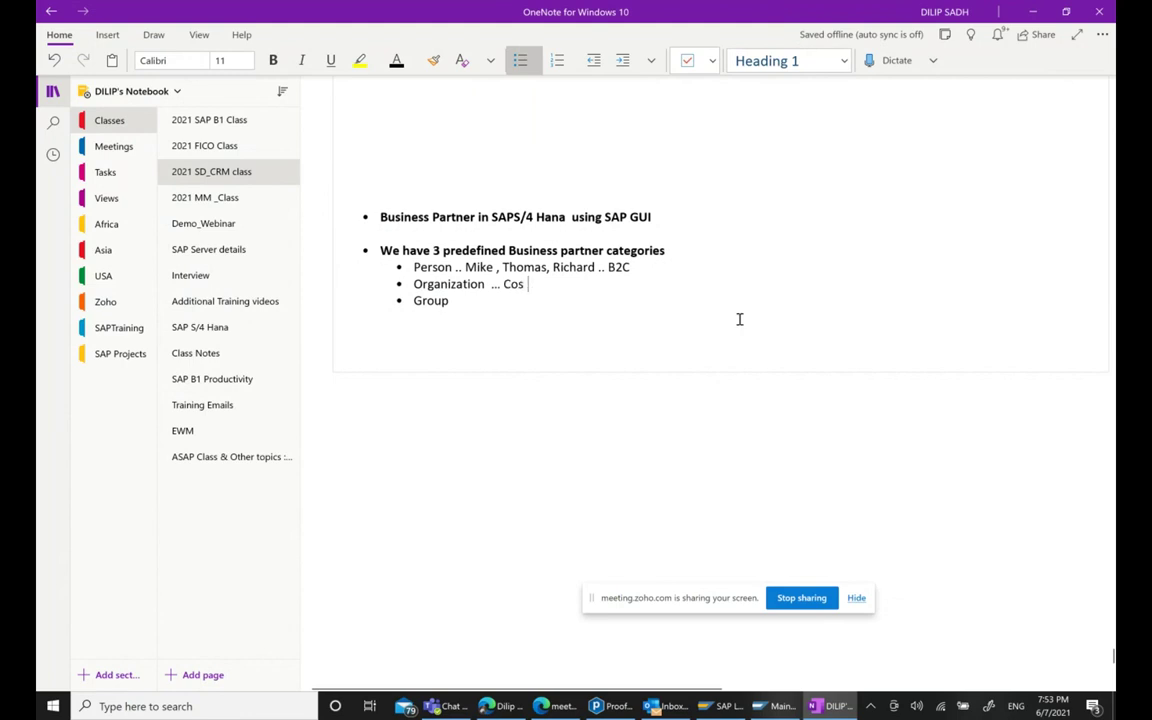
type("tco , Wa")
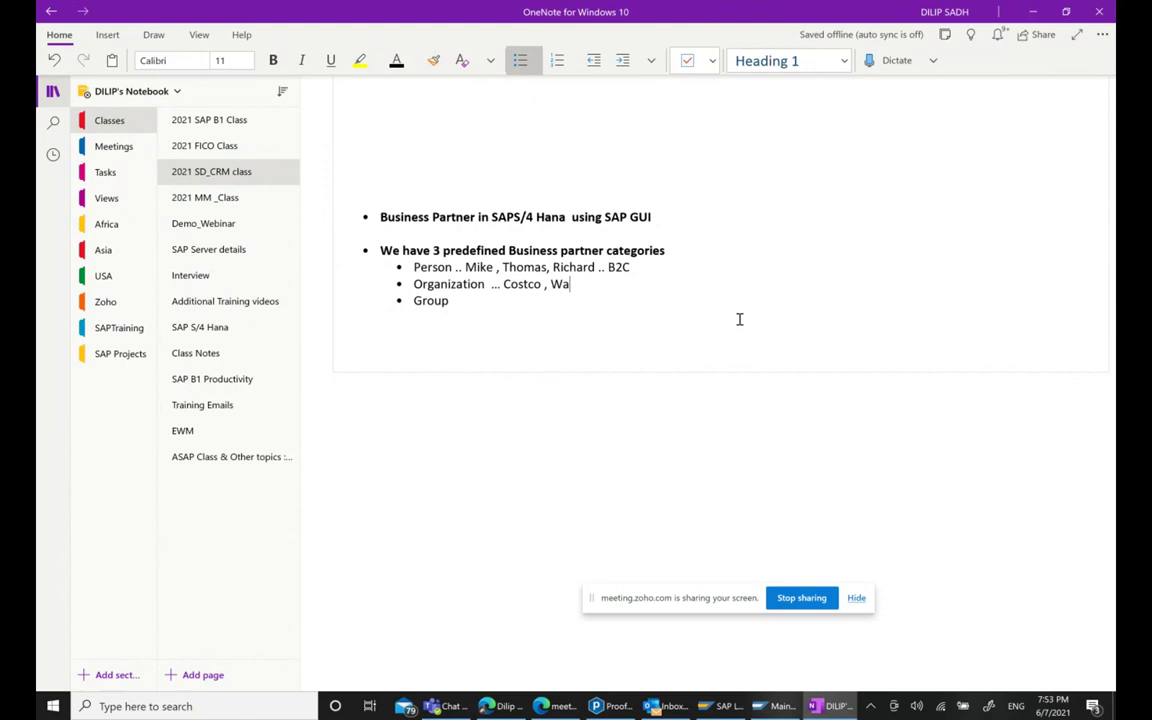
type("lmart , Pepsi")
Make the Person and Organization labels bold.
double_click(457, 270)
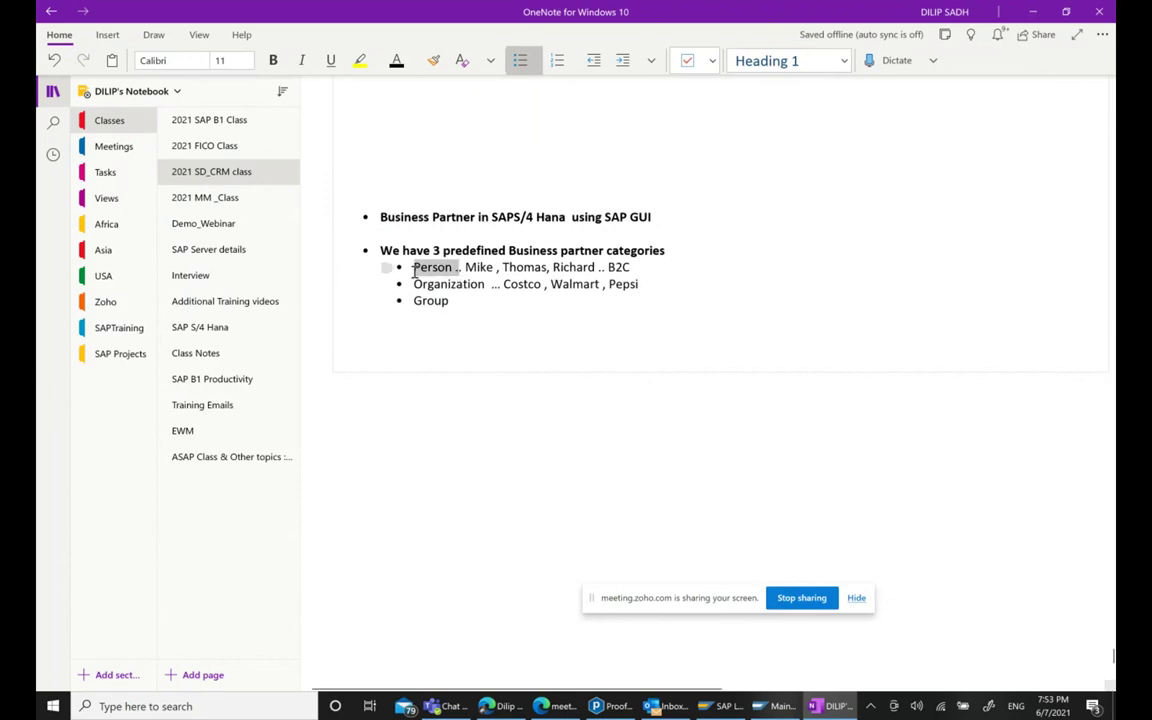
double_click(482, 285)
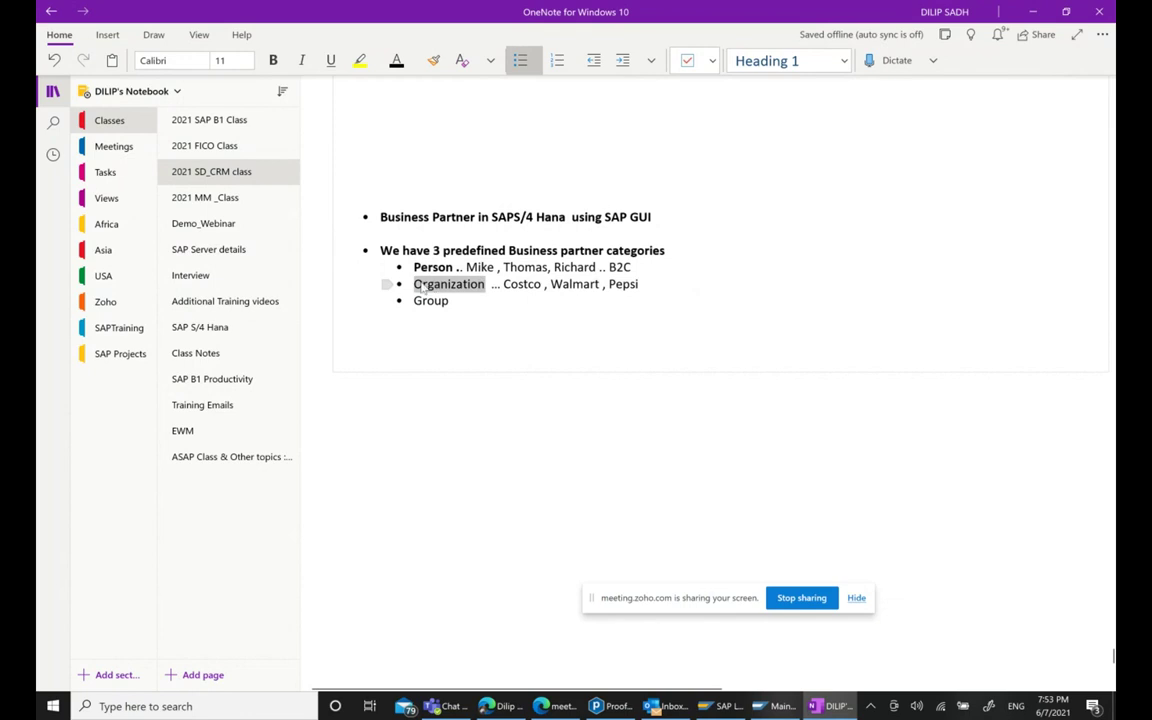
left_click(452, 252)
left_click(816, 354)
Describe Group as '... group of people ... Married couple' and make Group bold.
type("... group of people")
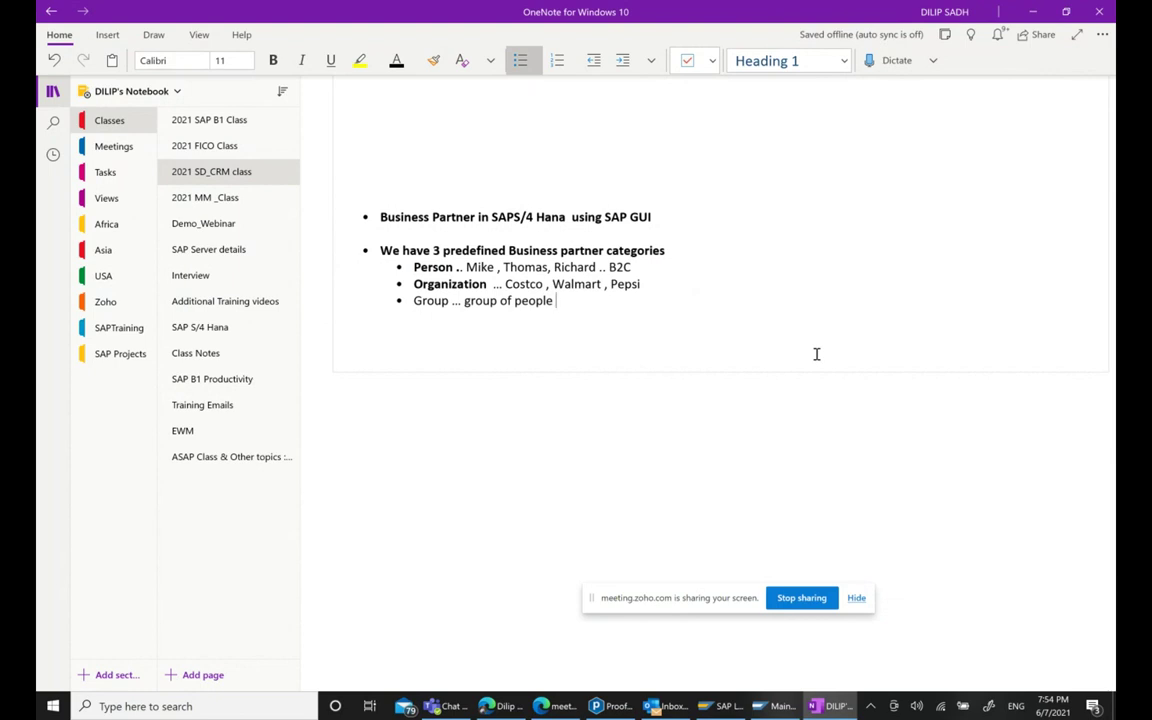
type("...")
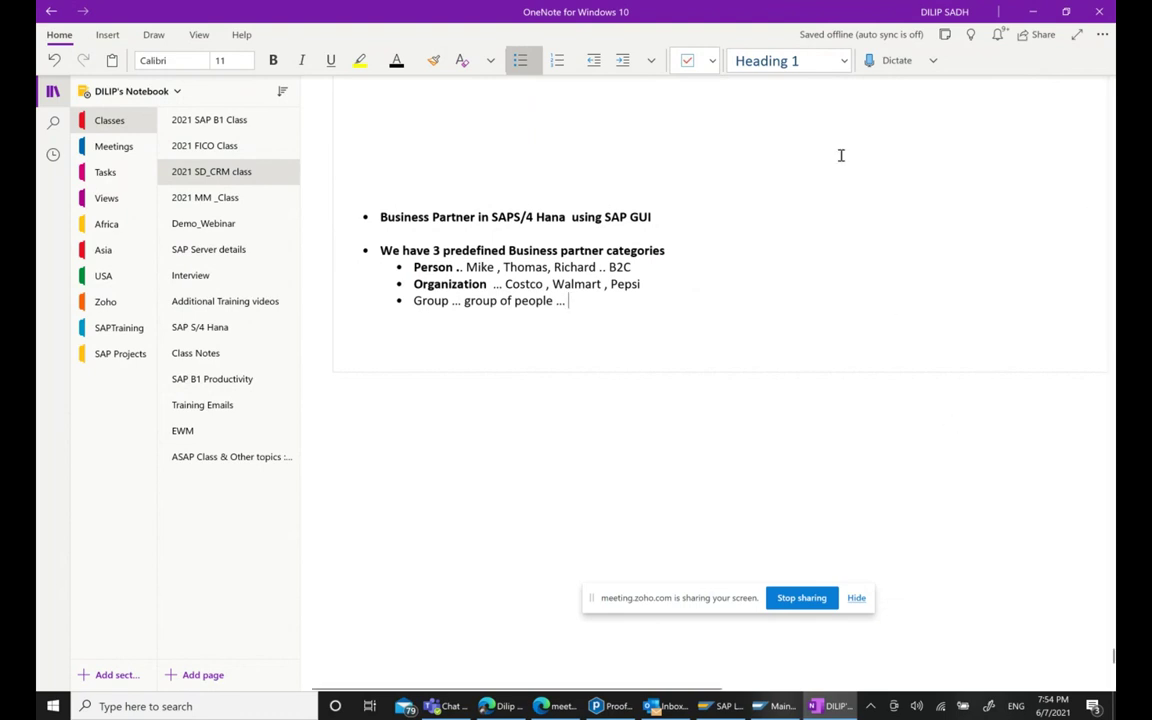
type("MAri")
key("BackSpace")
key("BackSpace")
key("BackSpace")
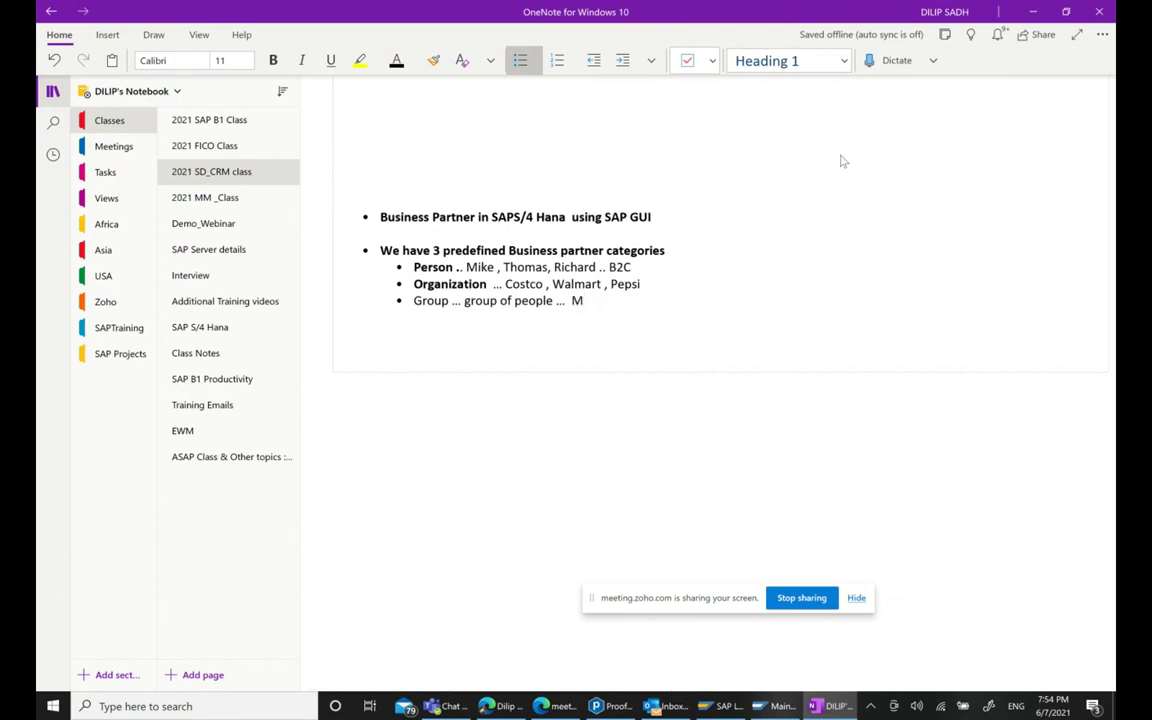
type("arried co")
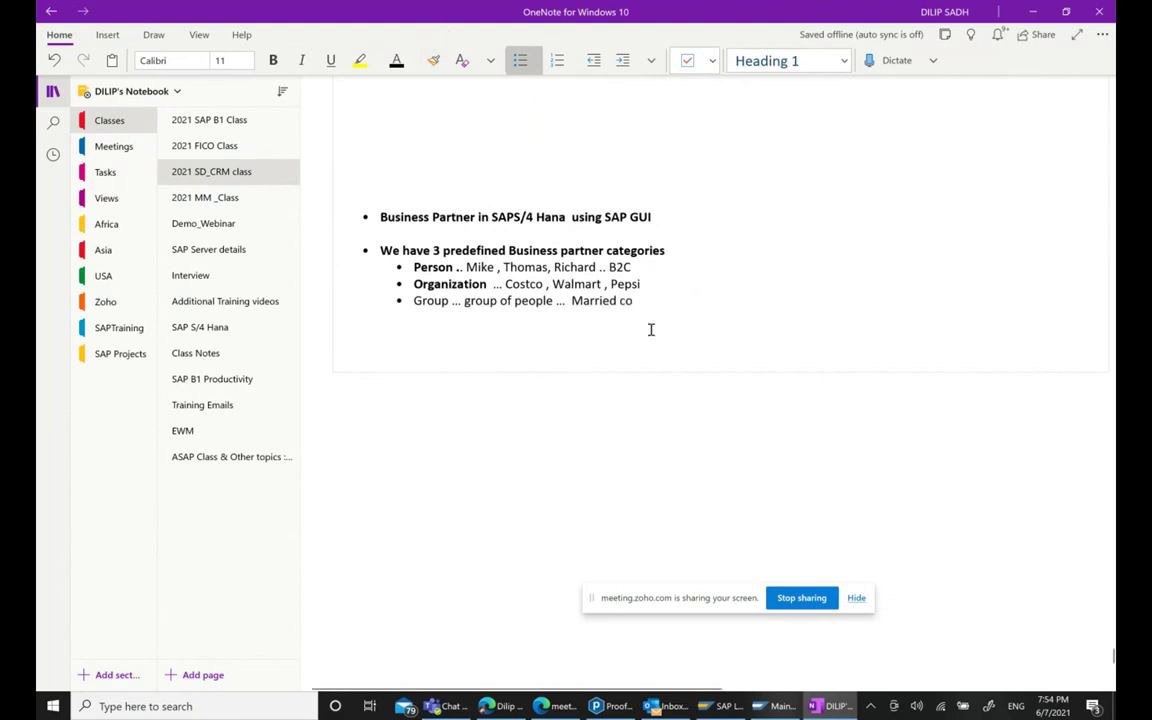
type("uple")
left_click_drag(452, 300, 414, 300)
left_click(460, 275)
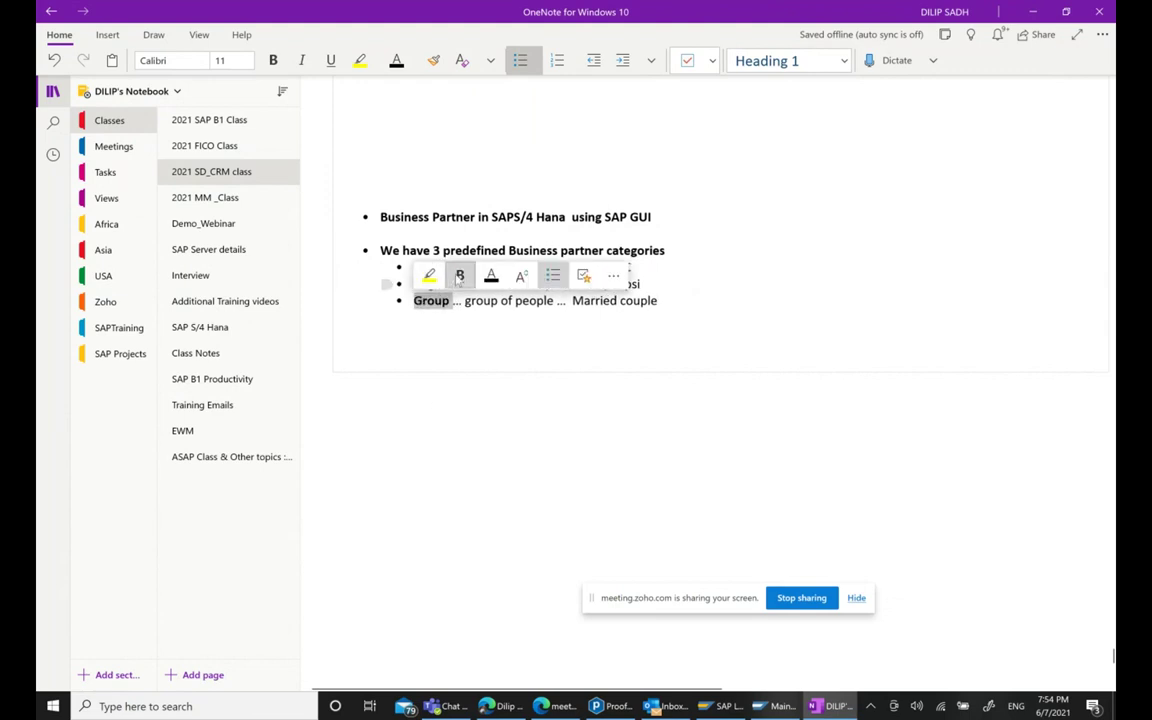
left_click(495, 318)
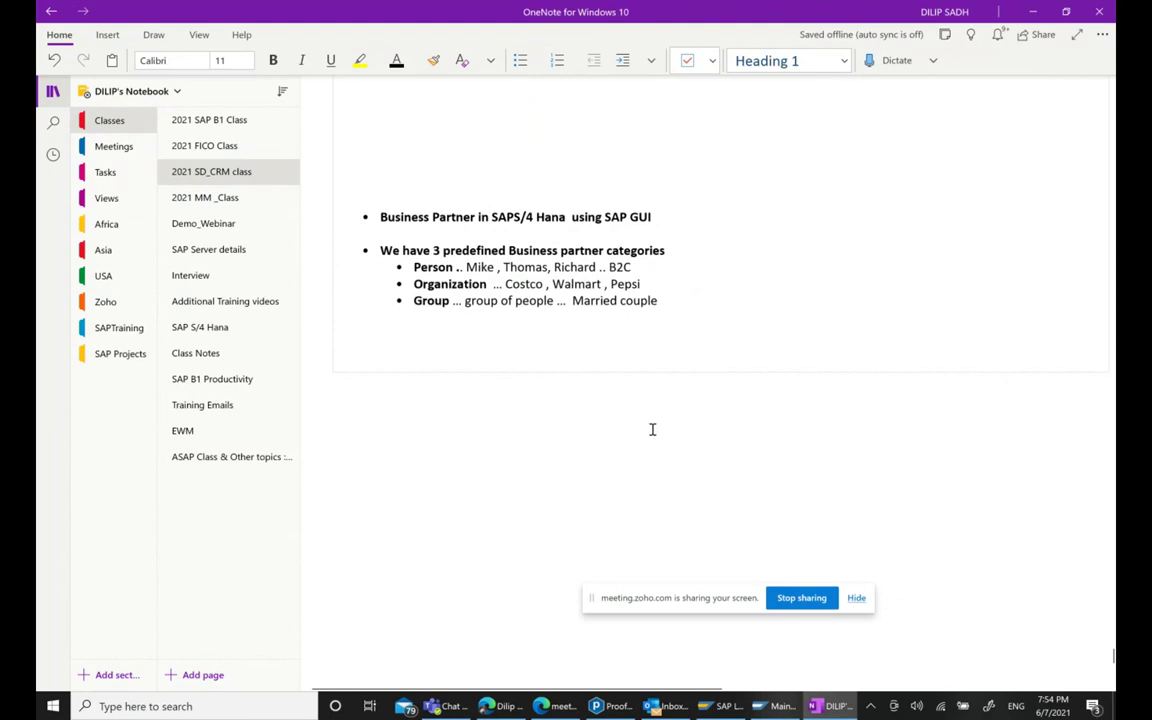
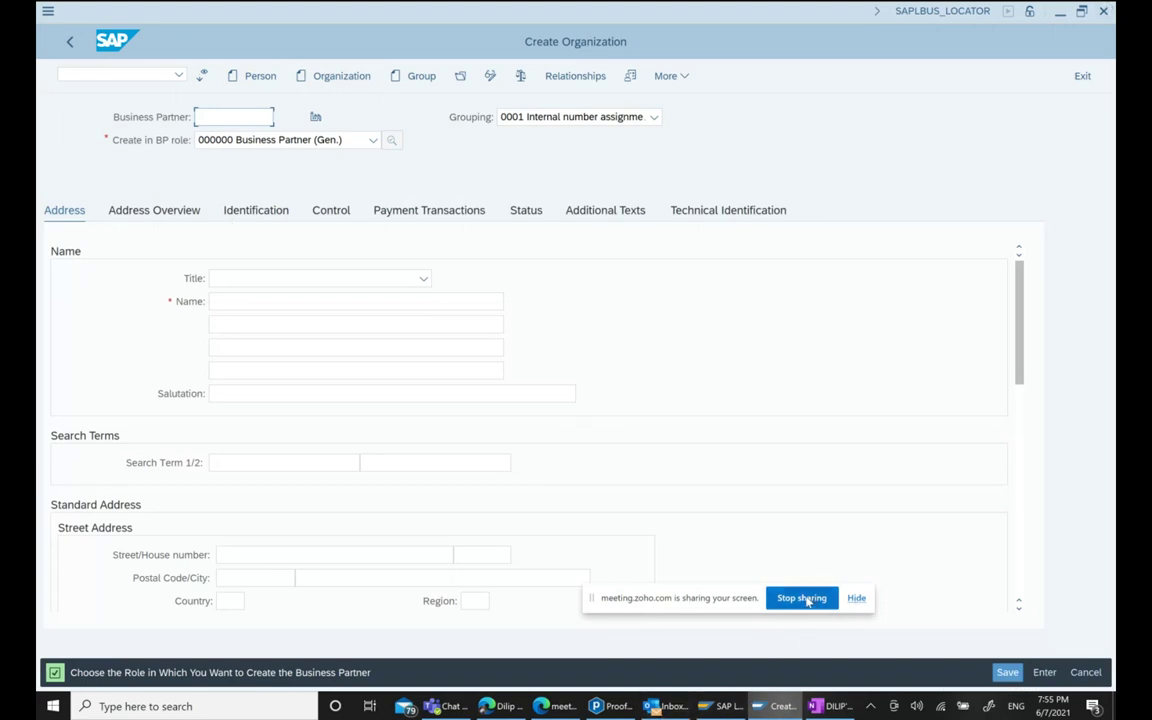
Scroll through the available business partner roles in the Create in BP role list.
left_click(802, 597)
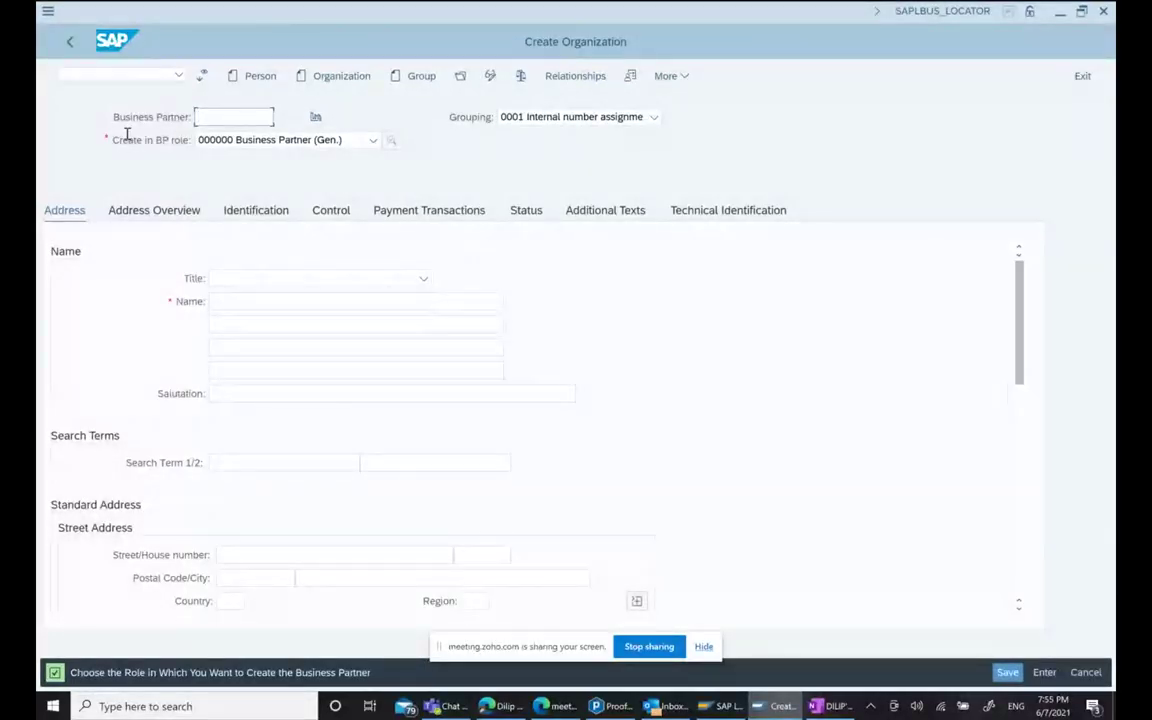
left_click(372, 140)
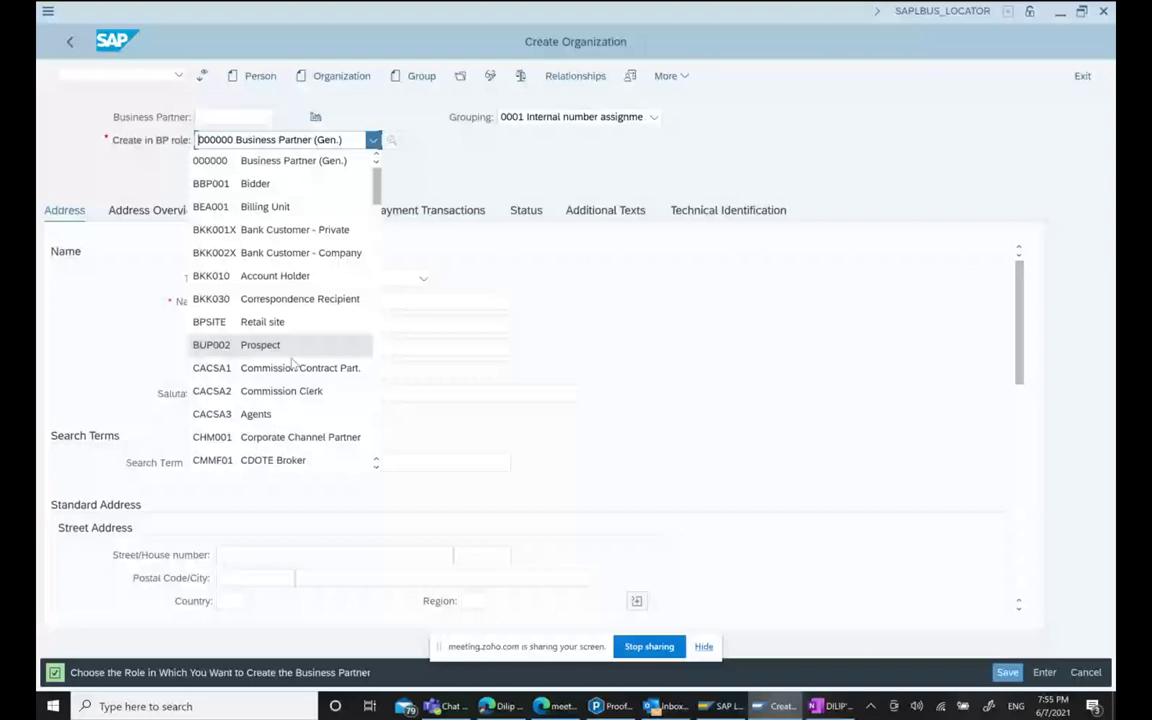
scroll(283, 320, "down", 5)
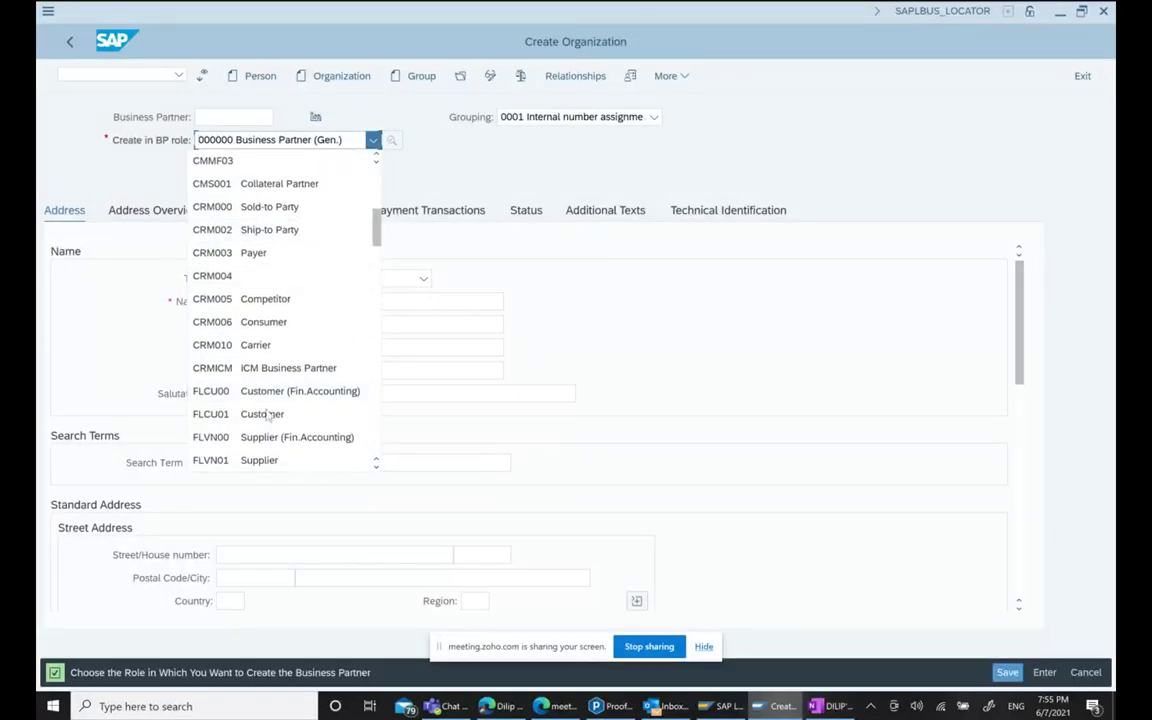
scroll(265, 430, "down", 3)
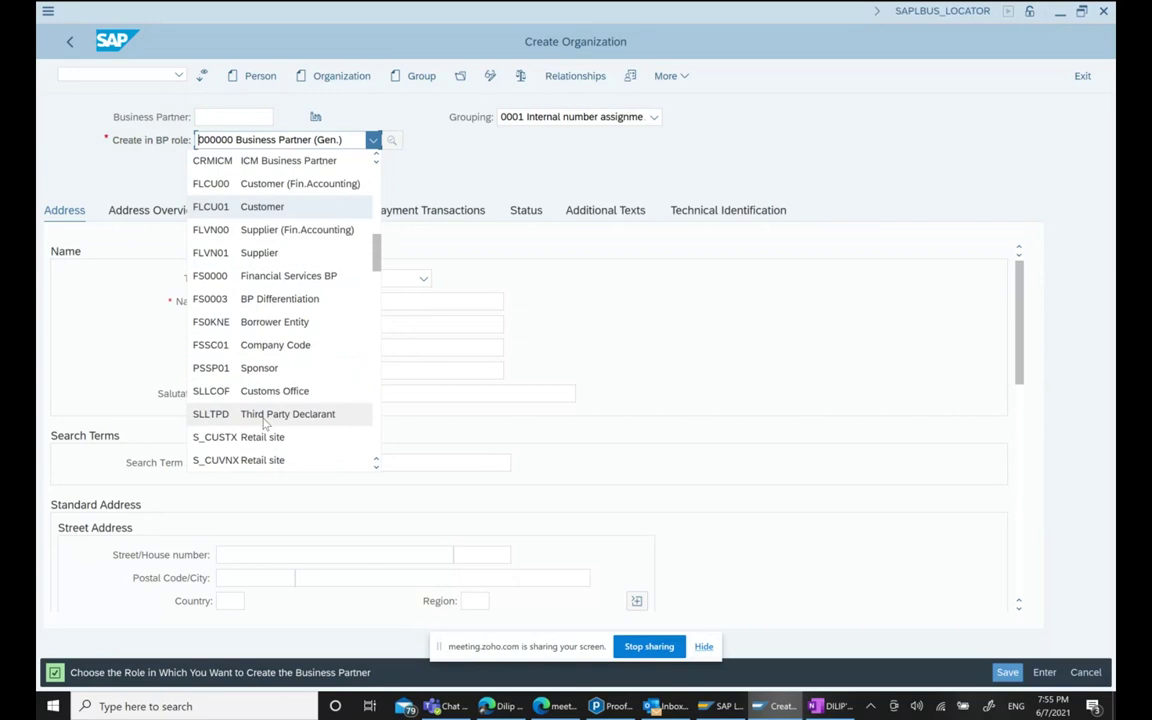
scroll(265, 424, "down", 1)
scroll(265, 424, "down", 1)
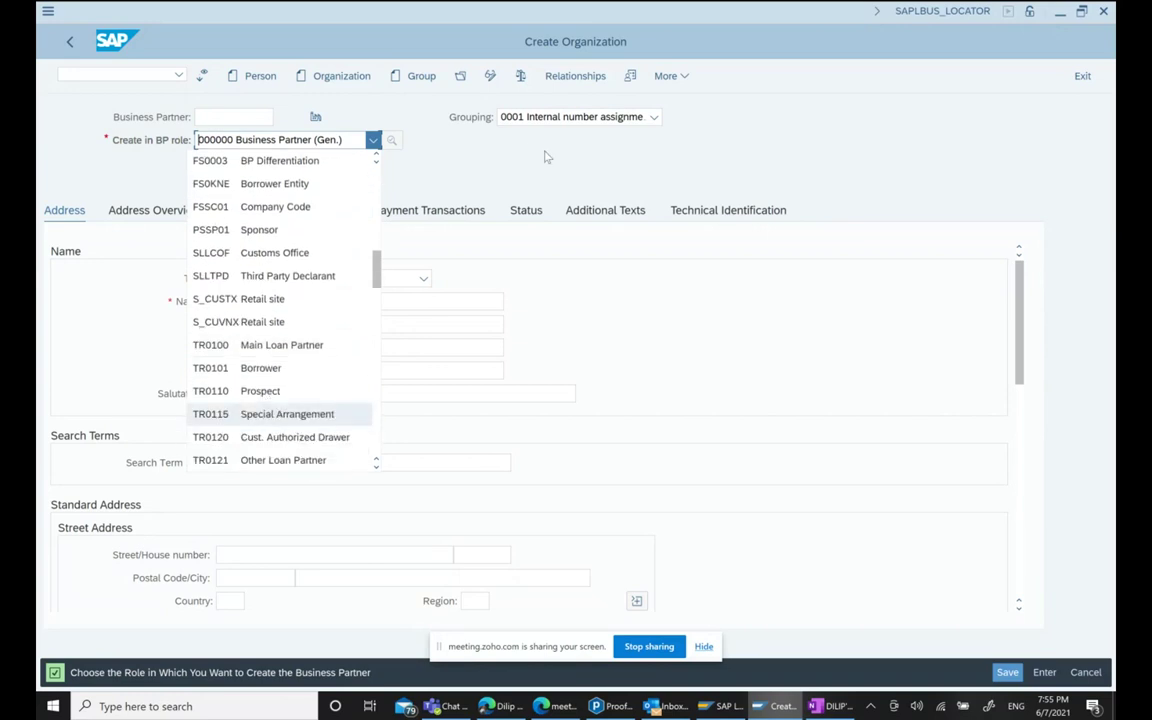
Keep role 000000 Business Partner (Gen.) and go to the end of the OneNote partner notes.
key("Escape")
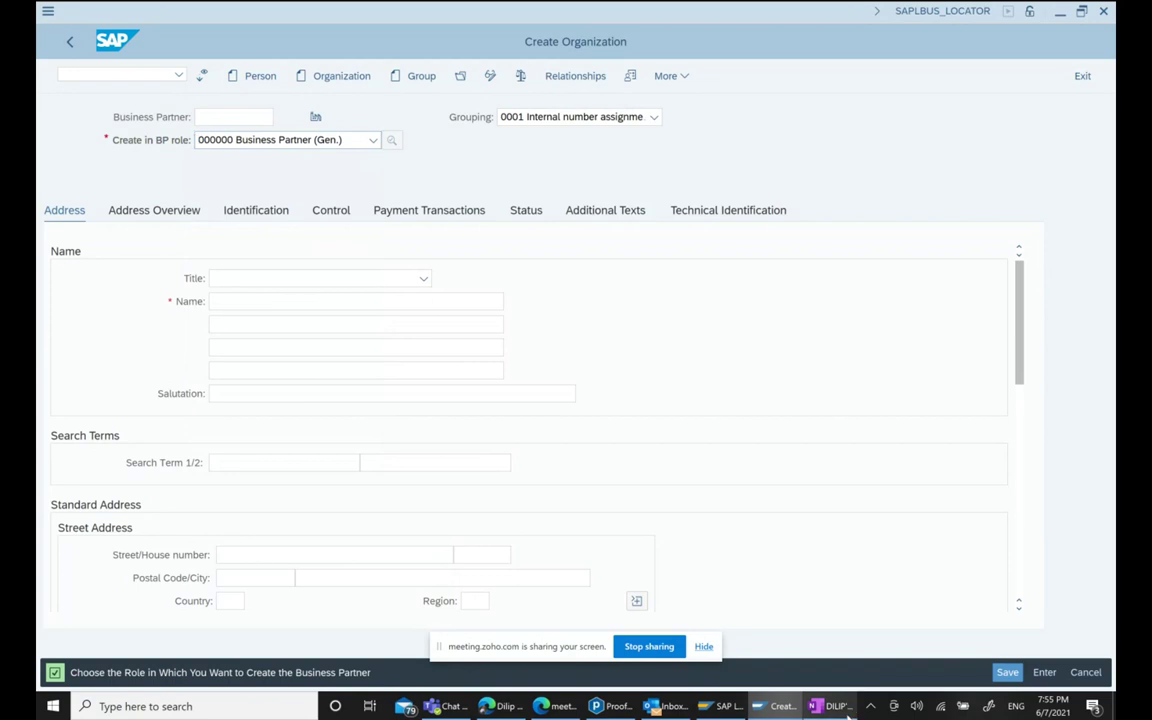
left_click(830, 706)
left_click(728, 294)
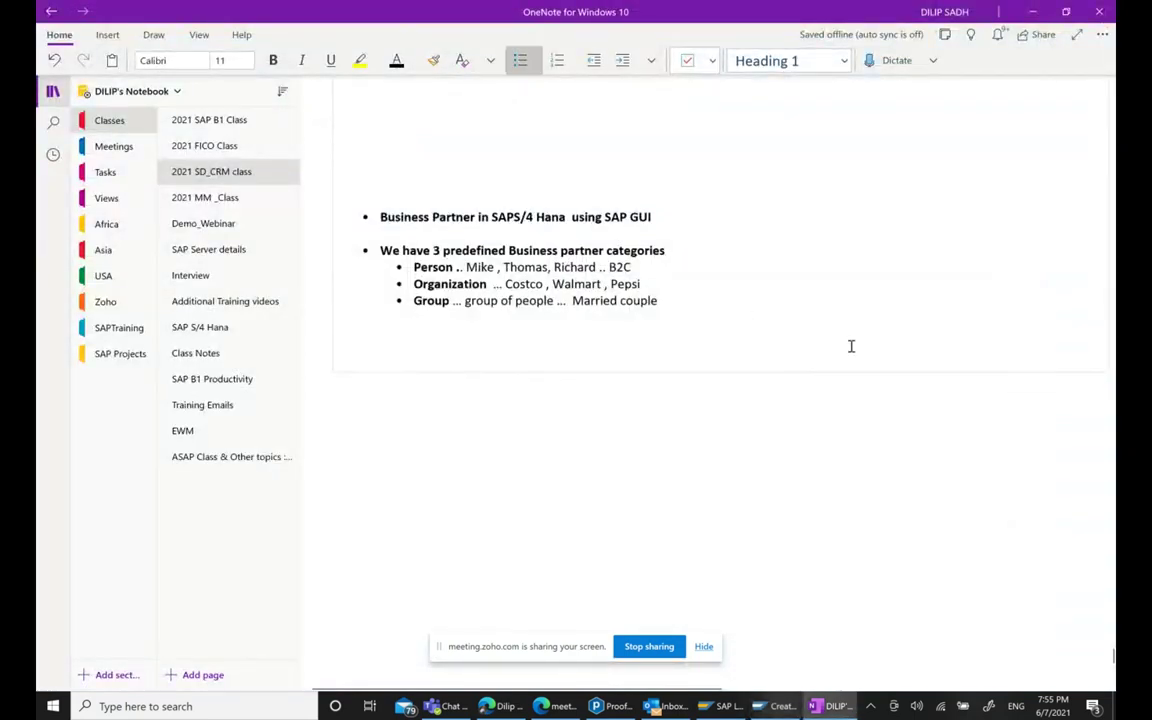
Add the bullet 'Business partner role : business role performed the business partner' with its label bolded.
key("Return")
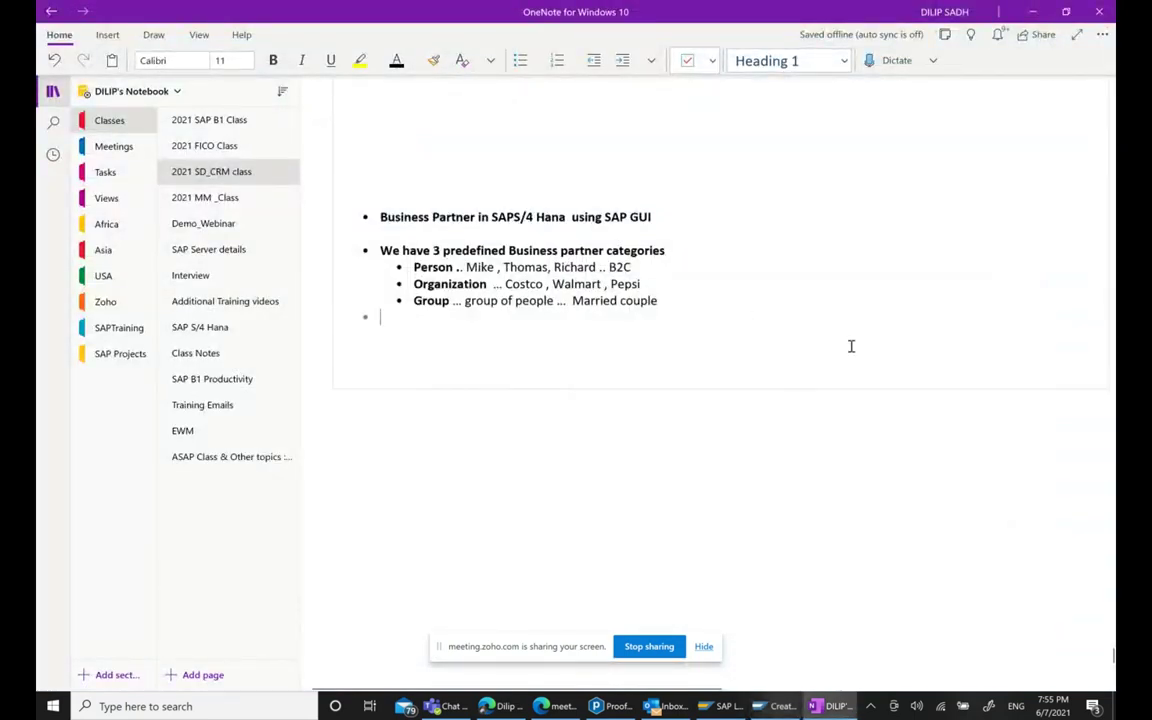
type("Business p")
key("BackSpace")
type("artner role  :")
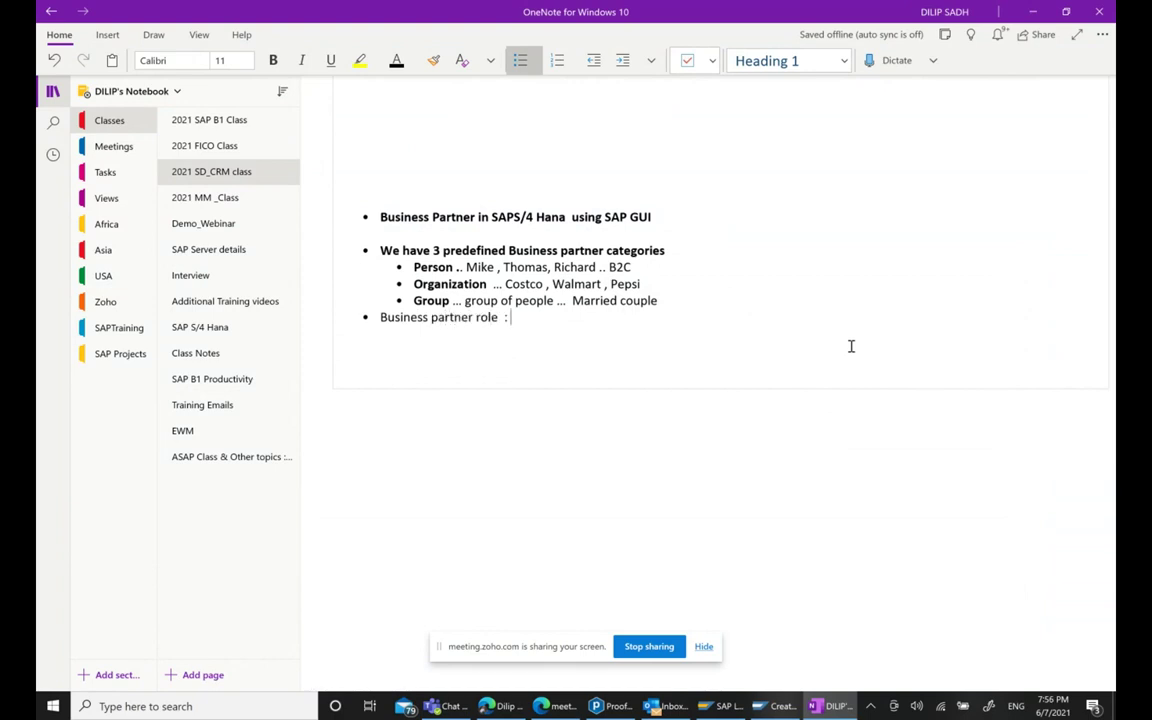
type("  business role perfo")
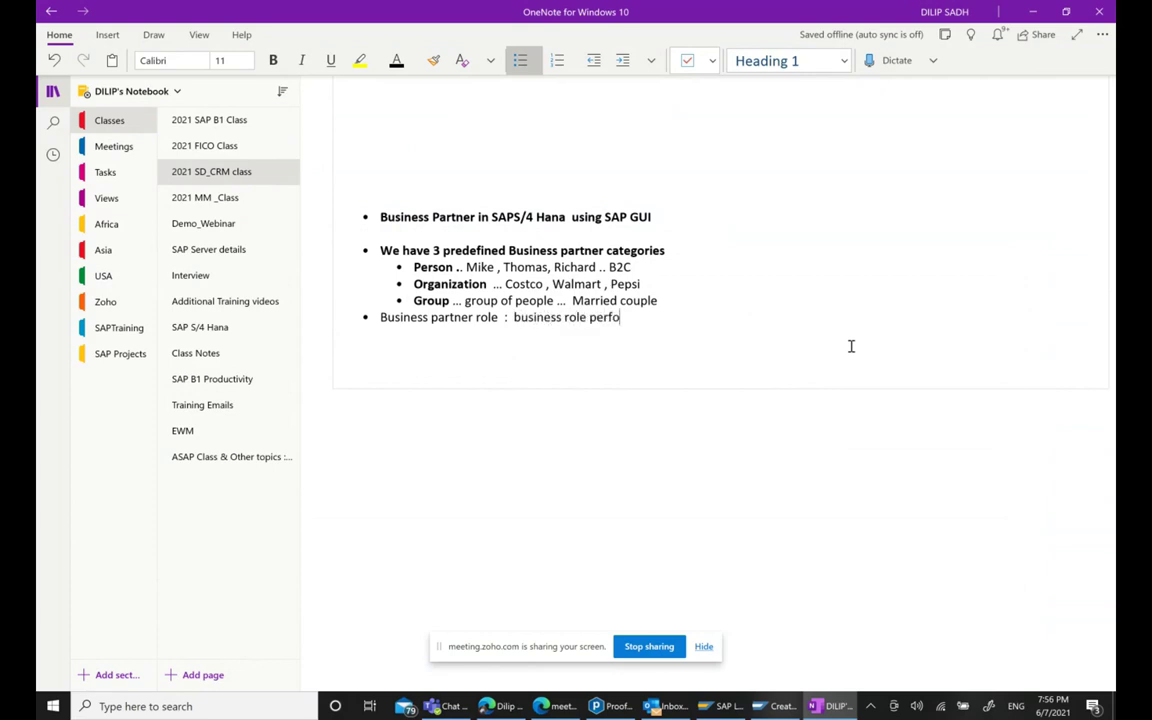
type("rmed the")
type(" business ")
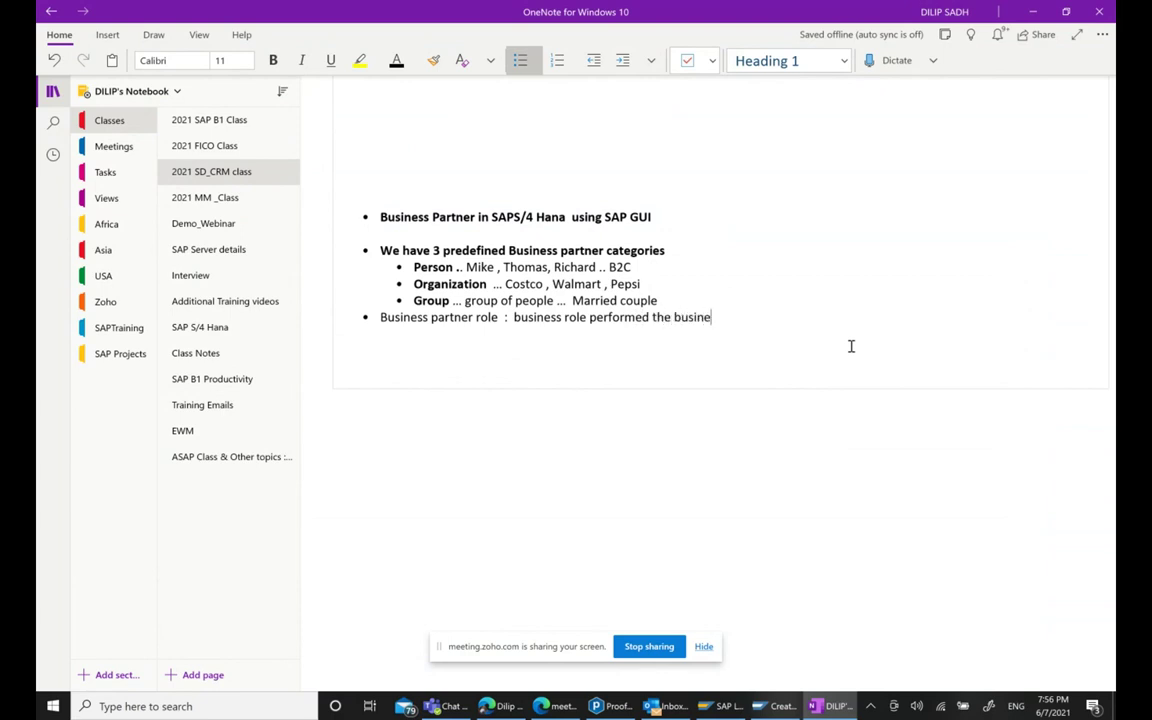
type("partner")
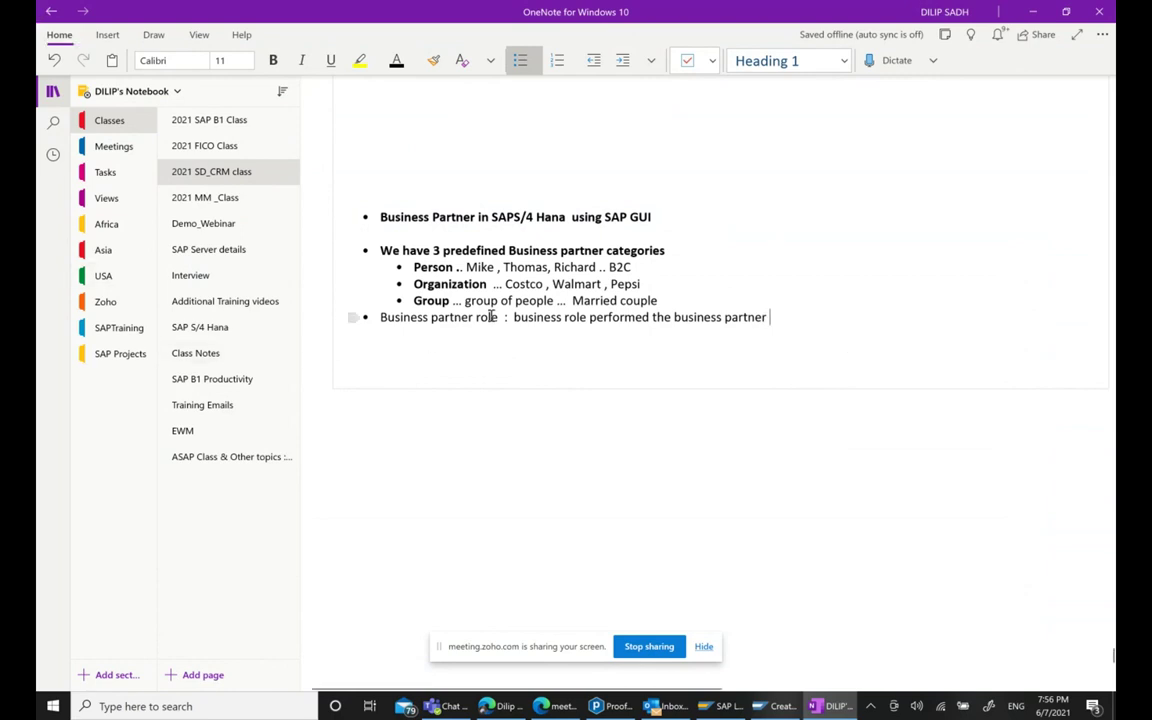
left_click_drag(498, 316, 380, 317)
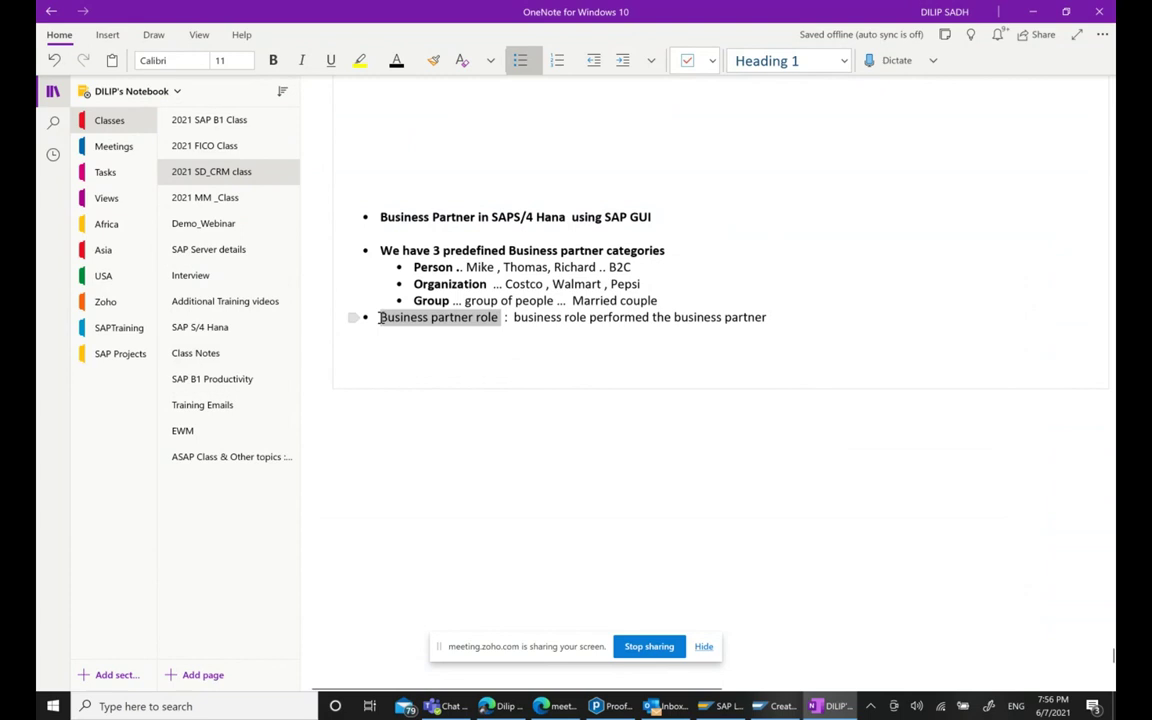
left_click(424, 296)
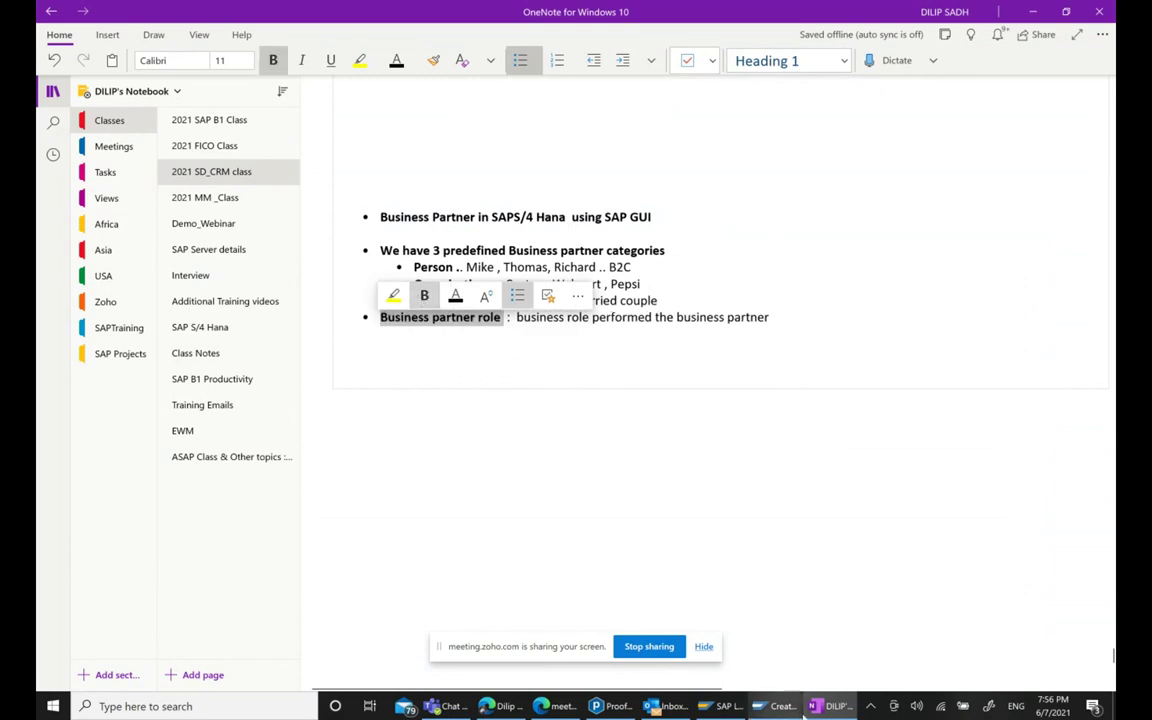
key("alt+Tab")
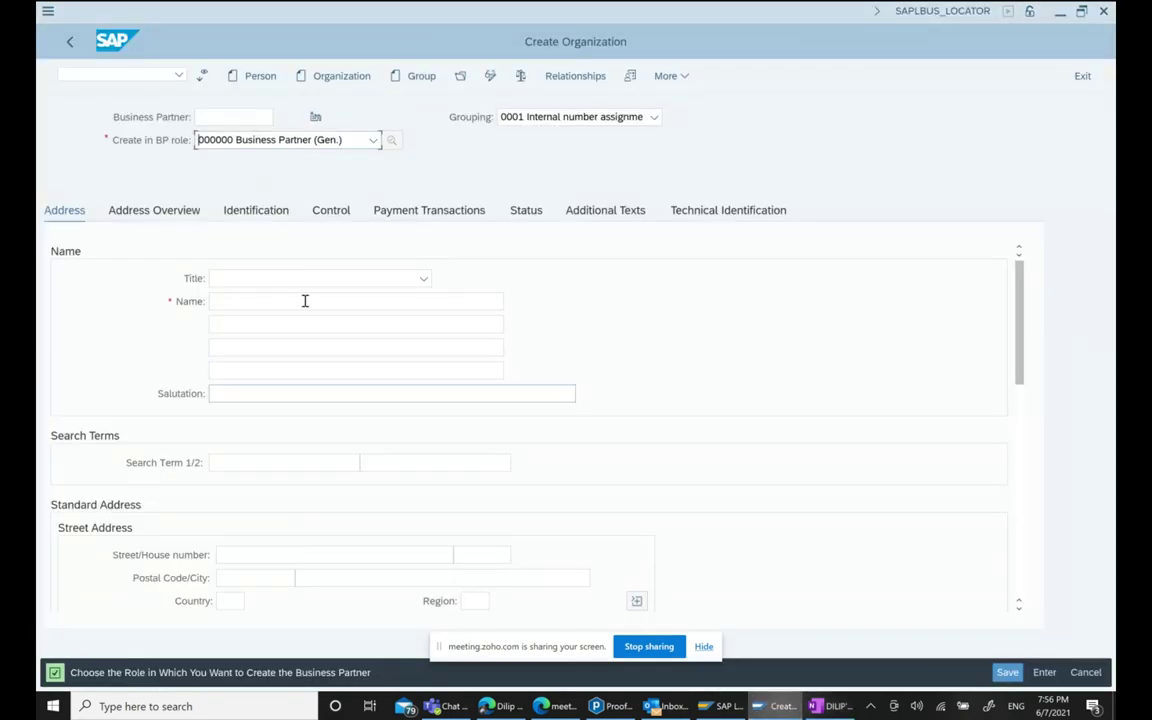
Select FLCU01 Customer from the BP role list, triggering the create-mode role-change prompt.
left_click(373, 140)
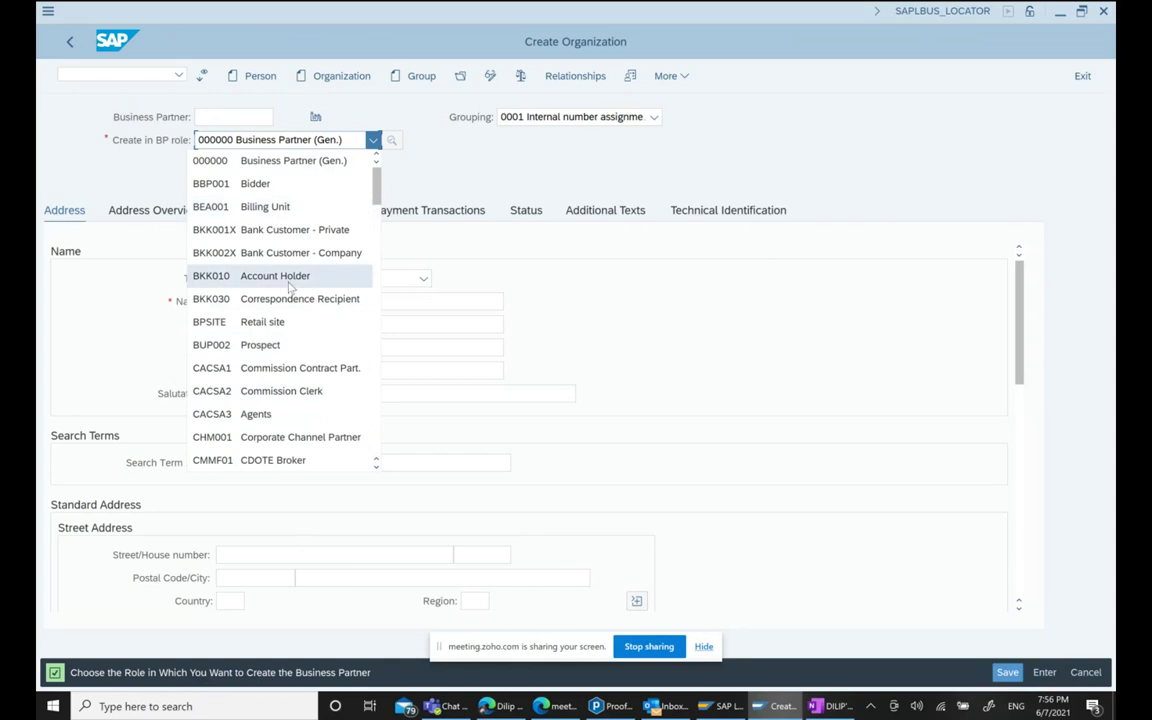
left_click(385, 187)
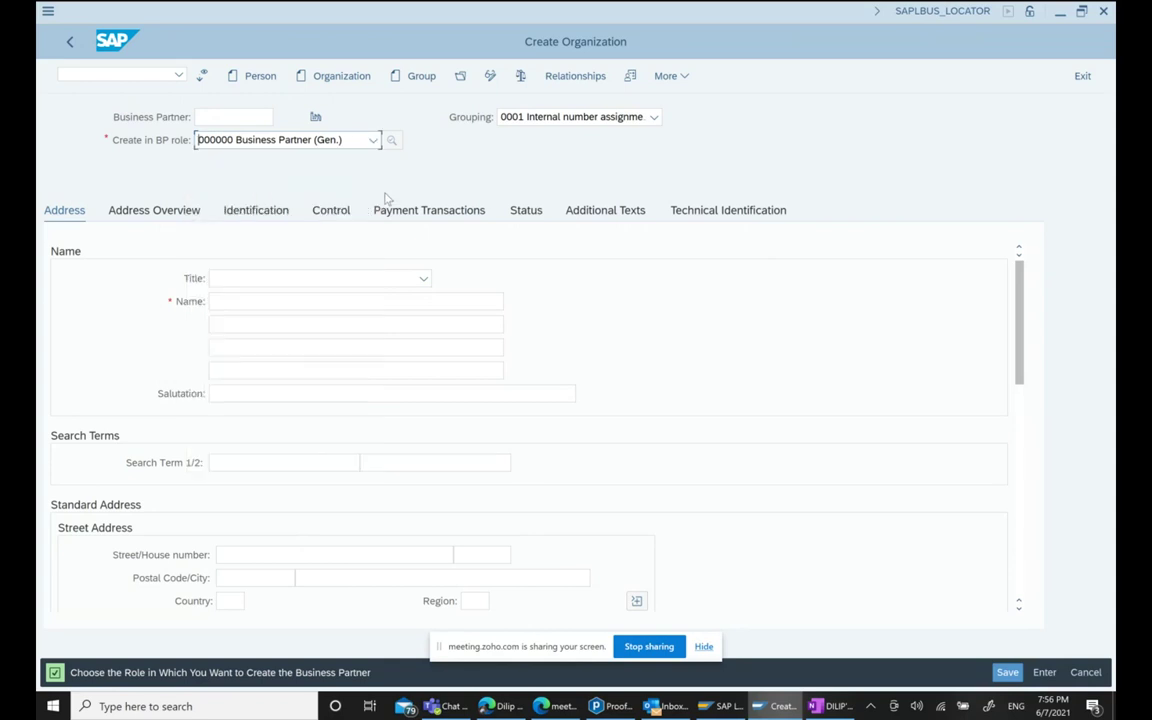
left_click(373, 140)
scroll(380, 204, "down", 3)
left_click_drag(378, 204, 378, 207)
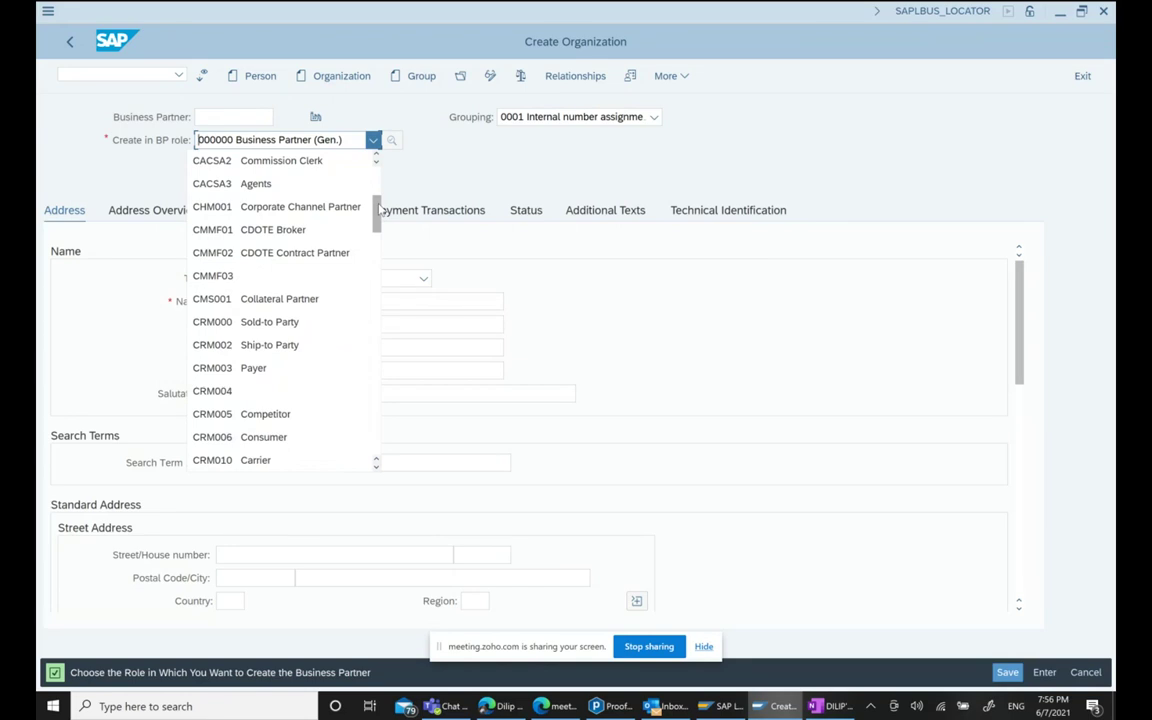
left_click_drag(378, 207, 381, 246)
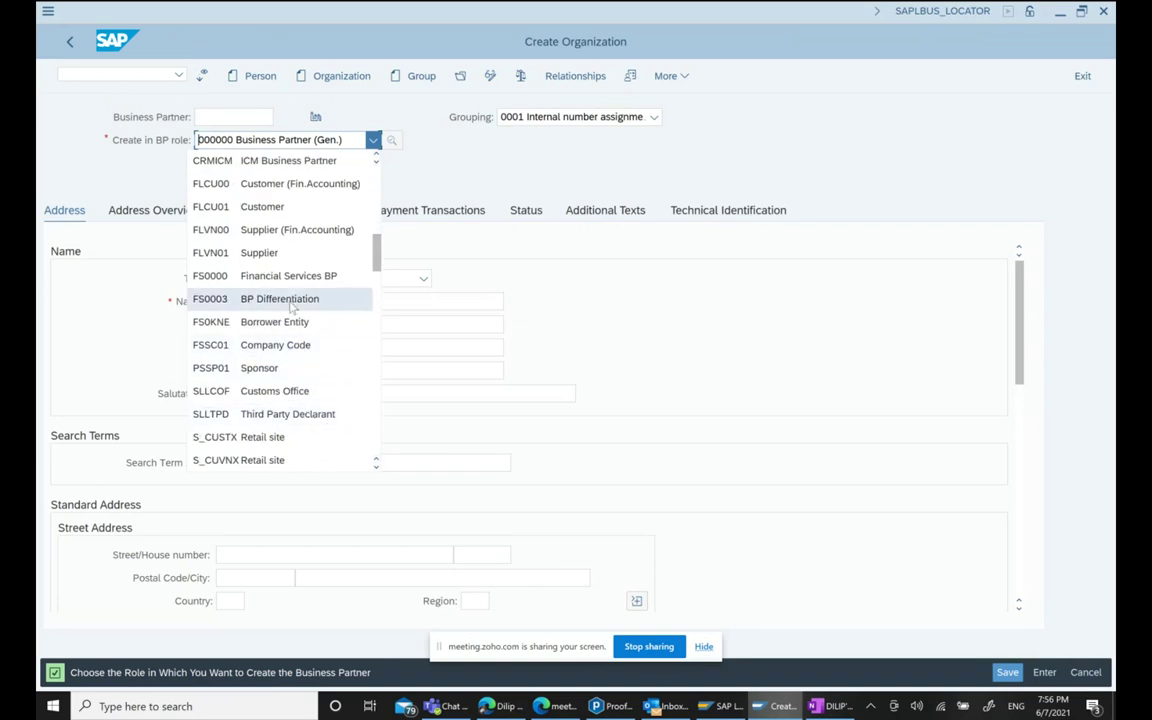
scroll(283, 285, "up", 3)
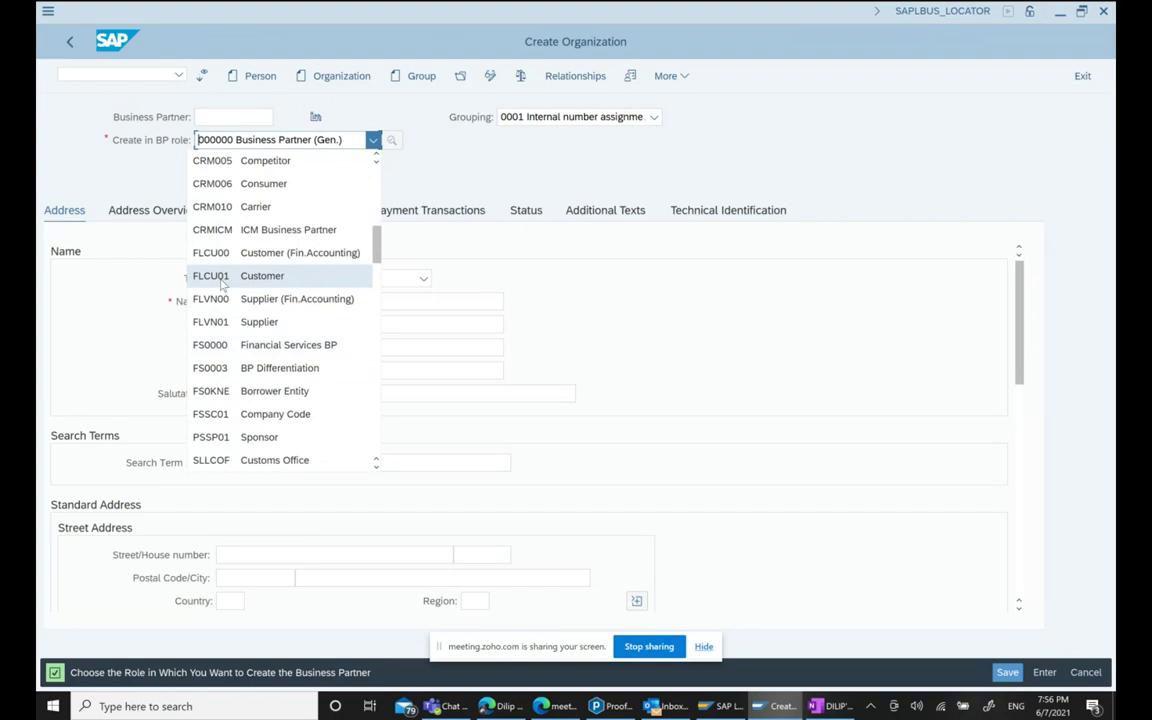
left_click(222, 280)
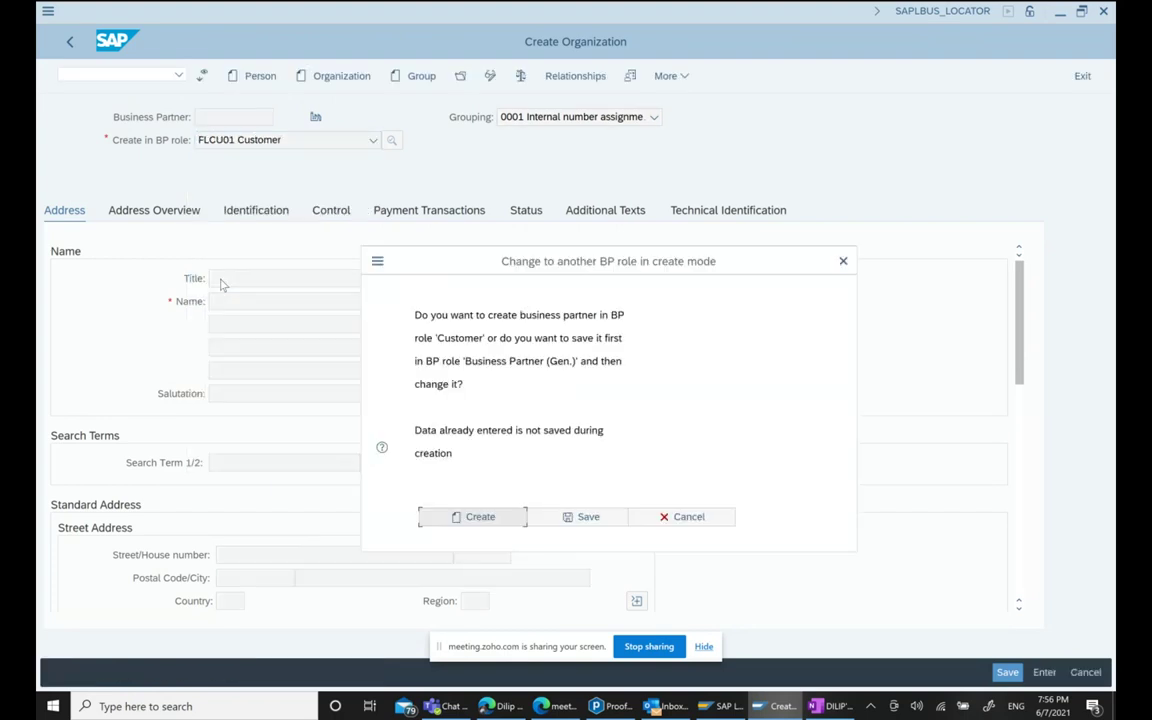
Create the organization in the Customer role keeping grouping 0001 Internal number assignment, then return to OneNote notes.
left_click(488, 520)
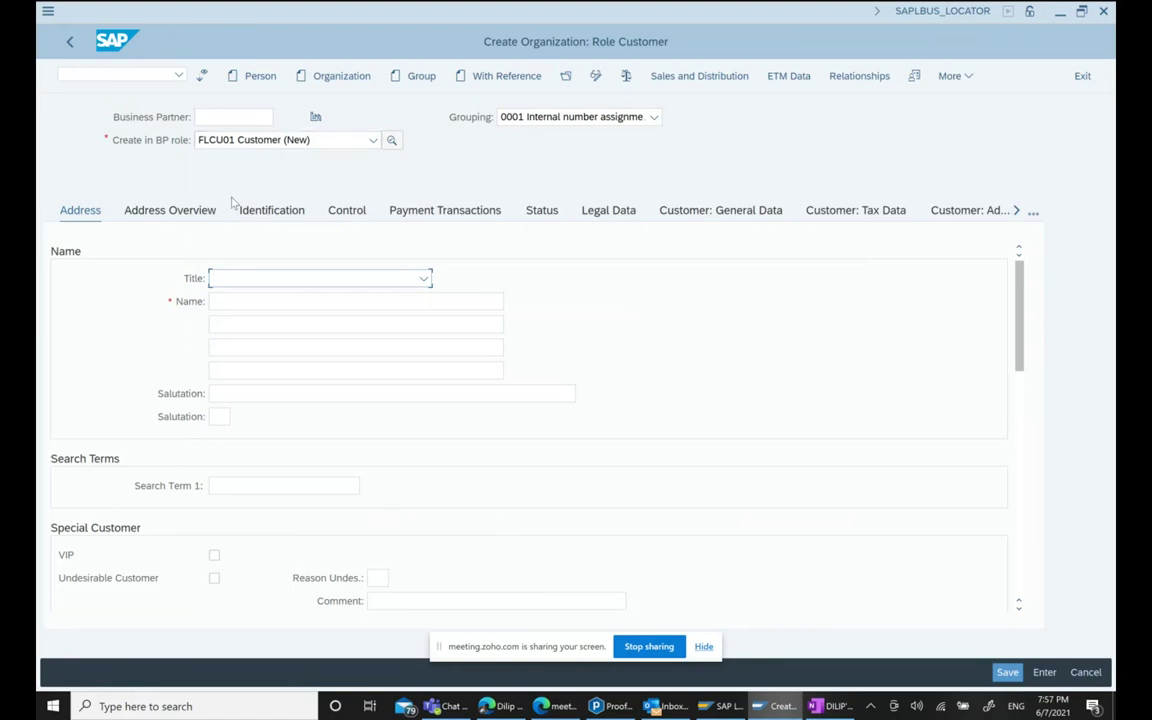
left_click(601, 118)
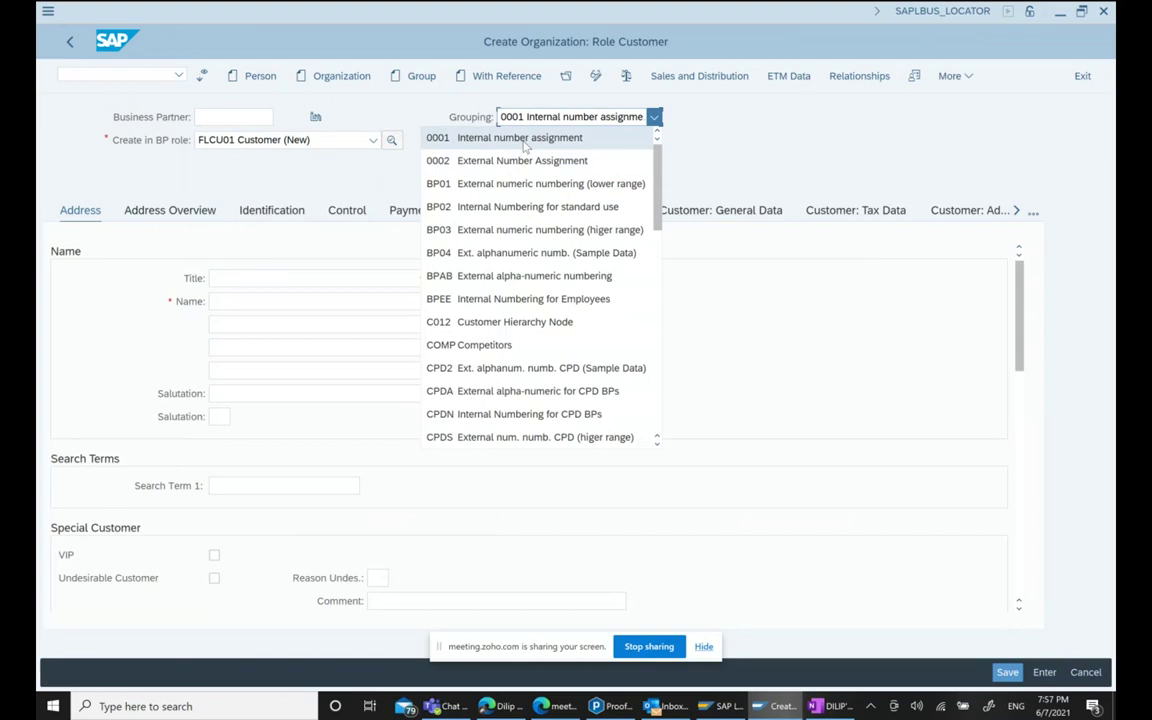
left_click(524, 147)
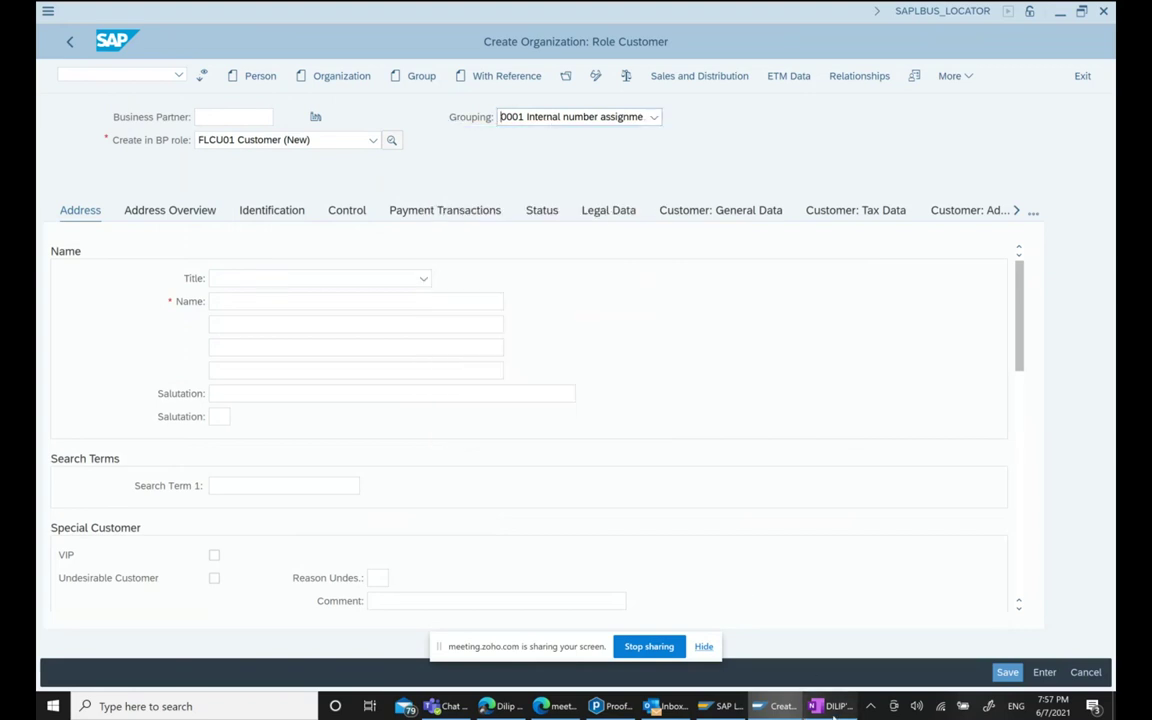
left_click(835, 706)
left_click(805, 321)
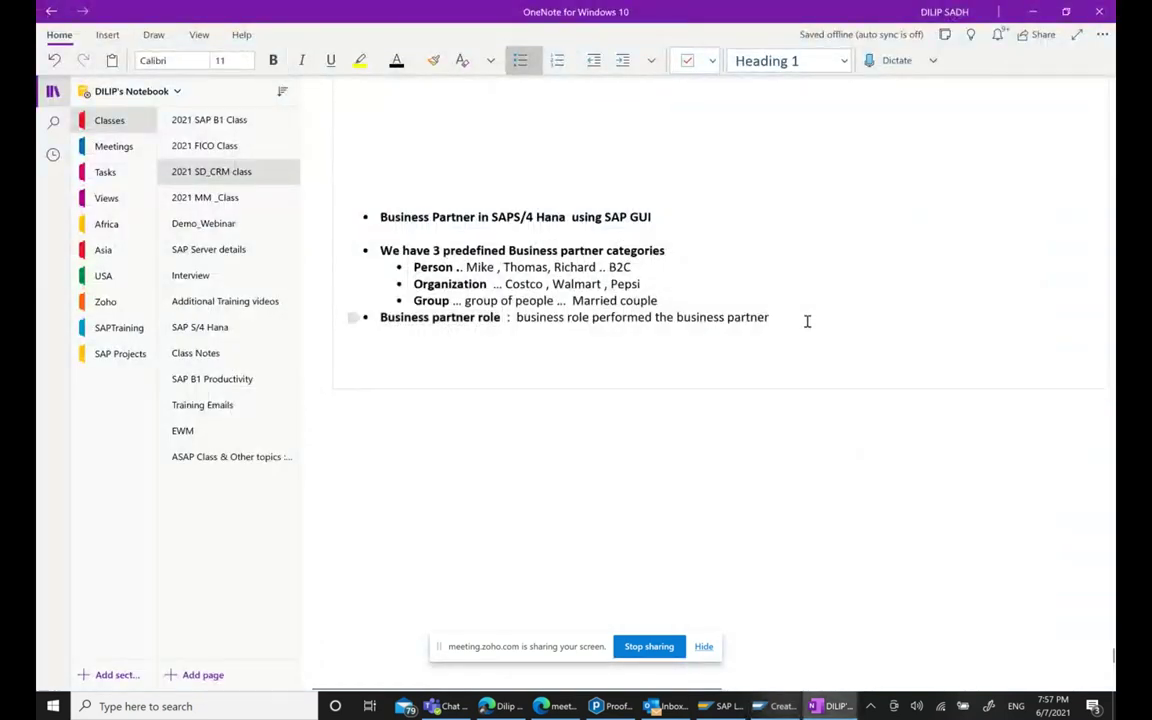
Add the bullet 'Grouping : controls number range of business partner' with 'Grouping' in bold.
key("Return")
type("Group")
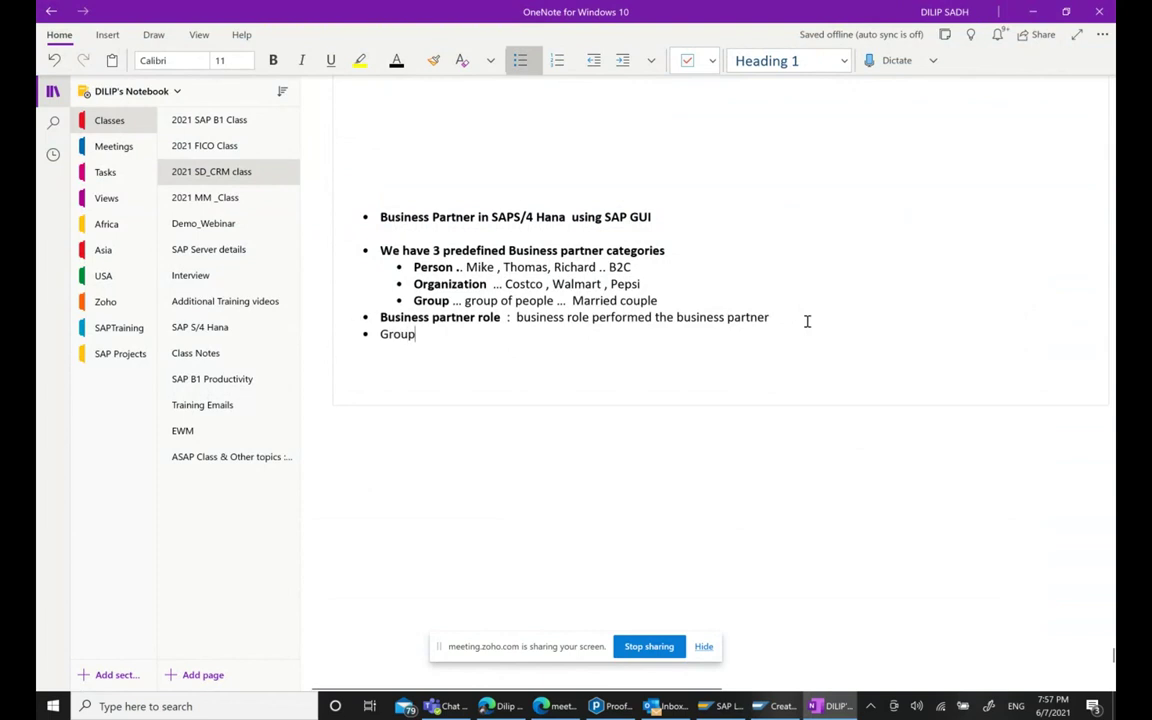
type("ing  :")
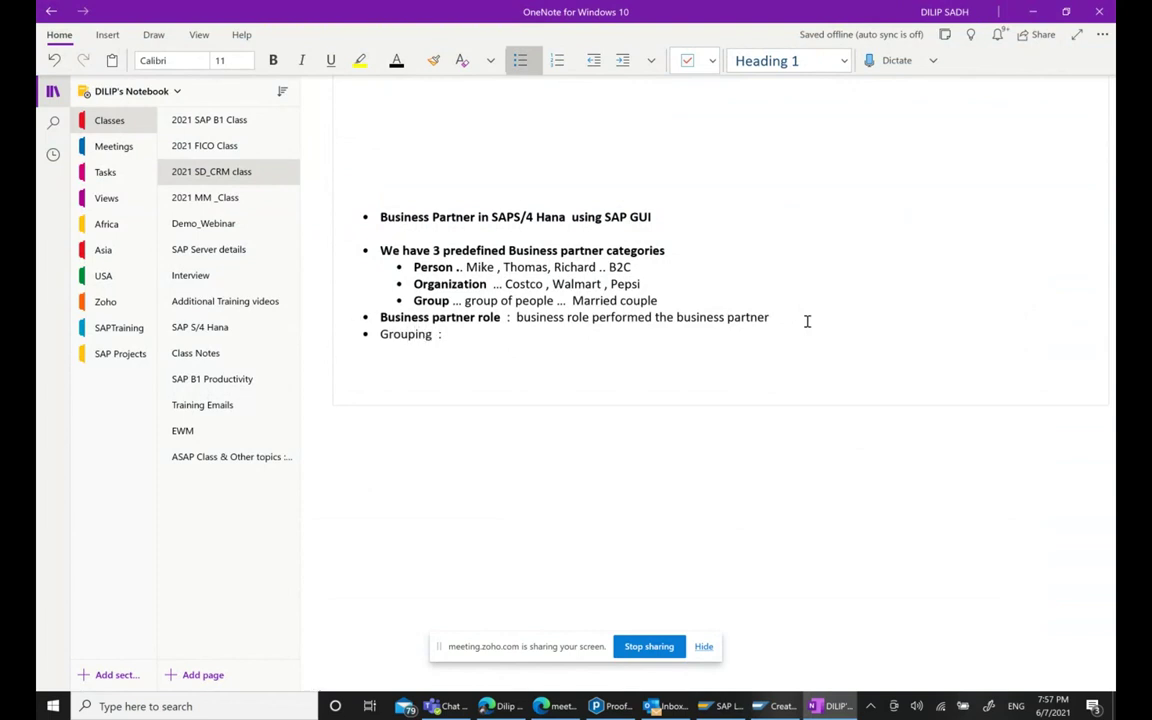
type(" controls number ")
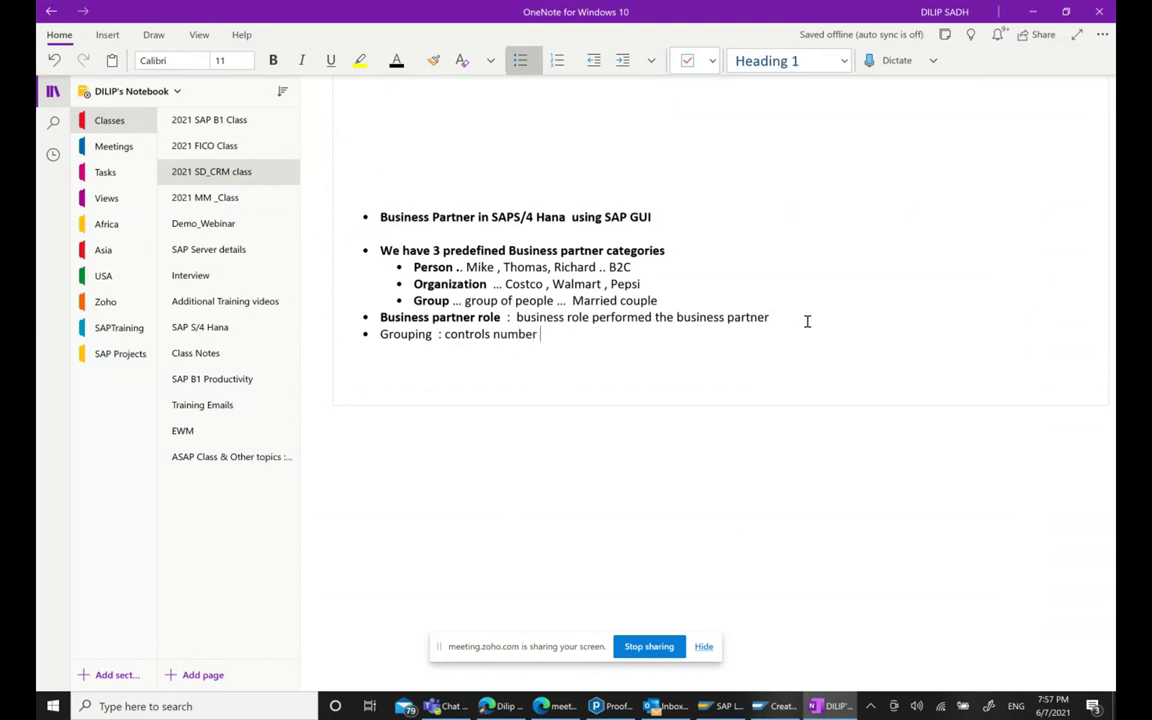
type("range")
type("of busines")
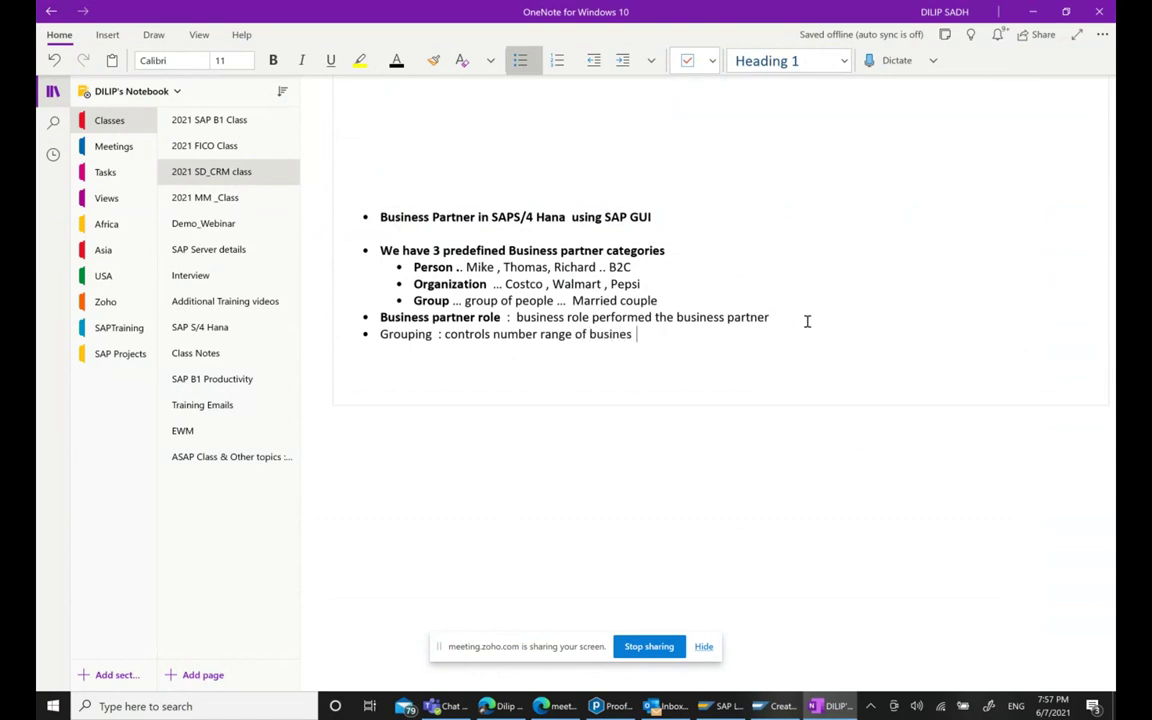
type("s partner")
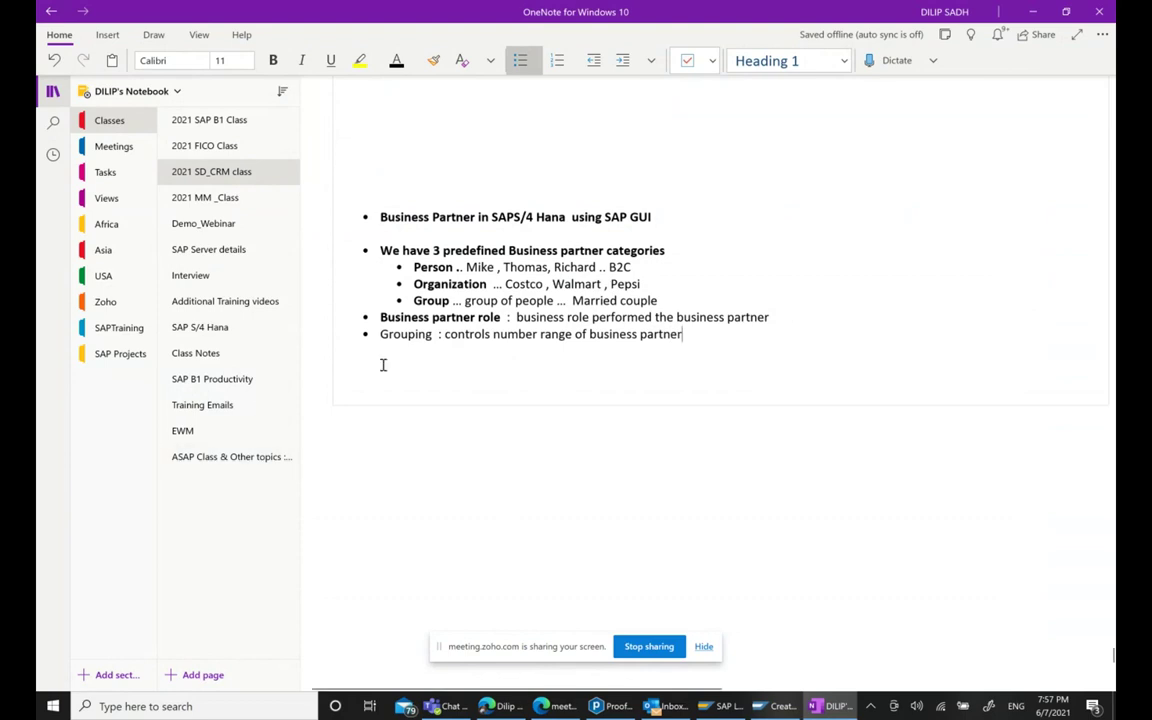
double_click(404, 335)
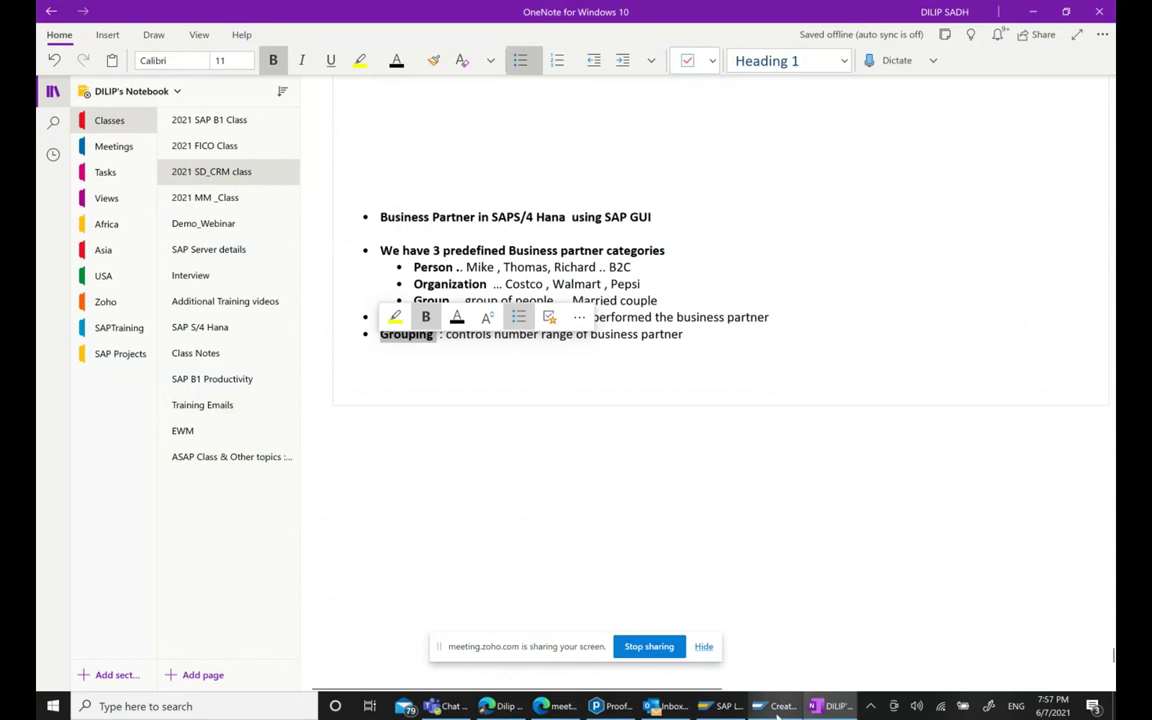
key("alt+Tab")
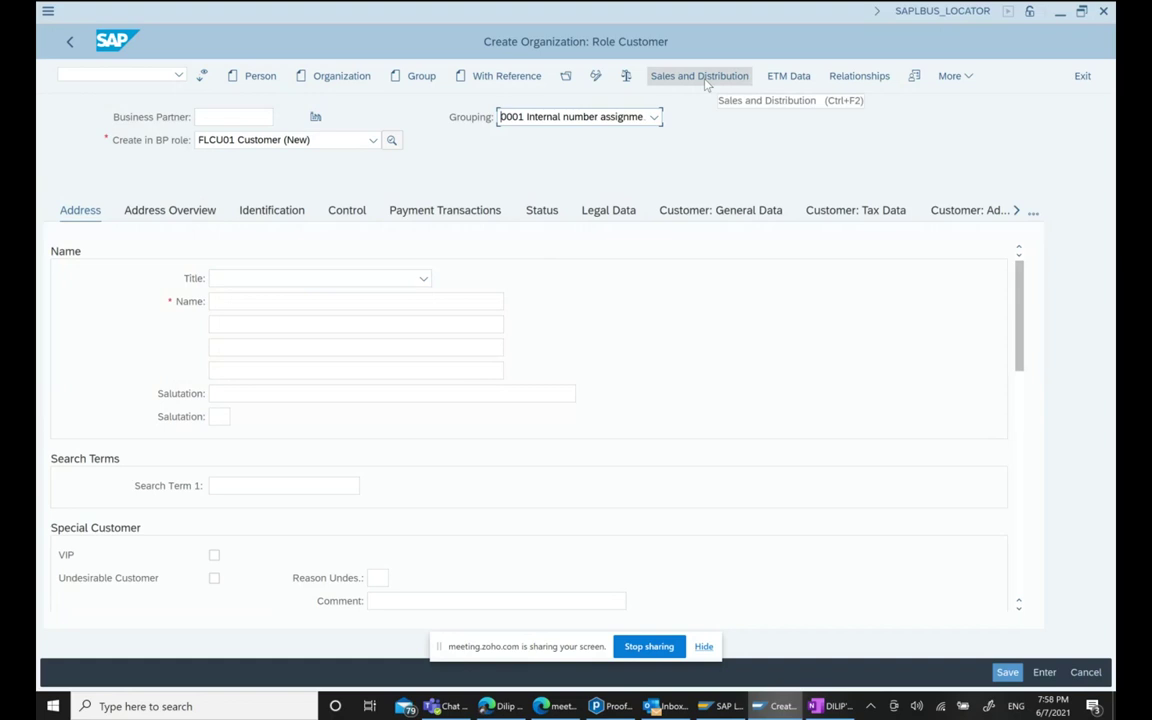
Enter the previously used customer name with '1' appended and choose title 0003 Company.
left_click(244, 299)
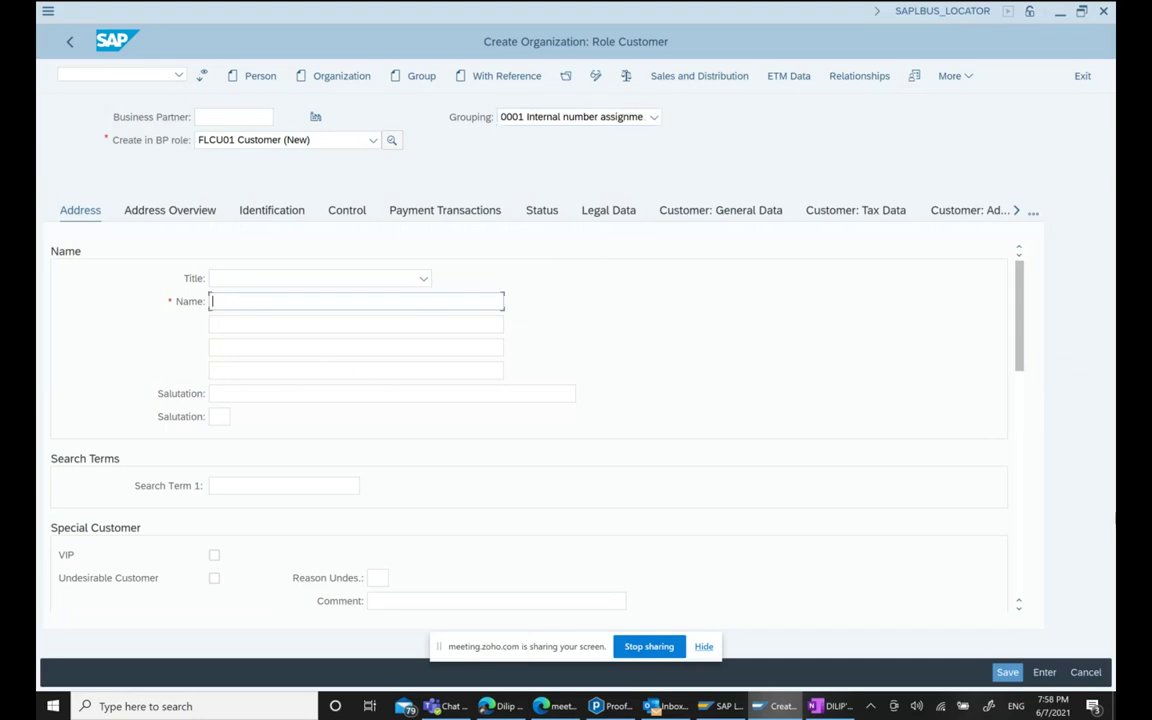
key("Down")
key("Down")
key("Return")
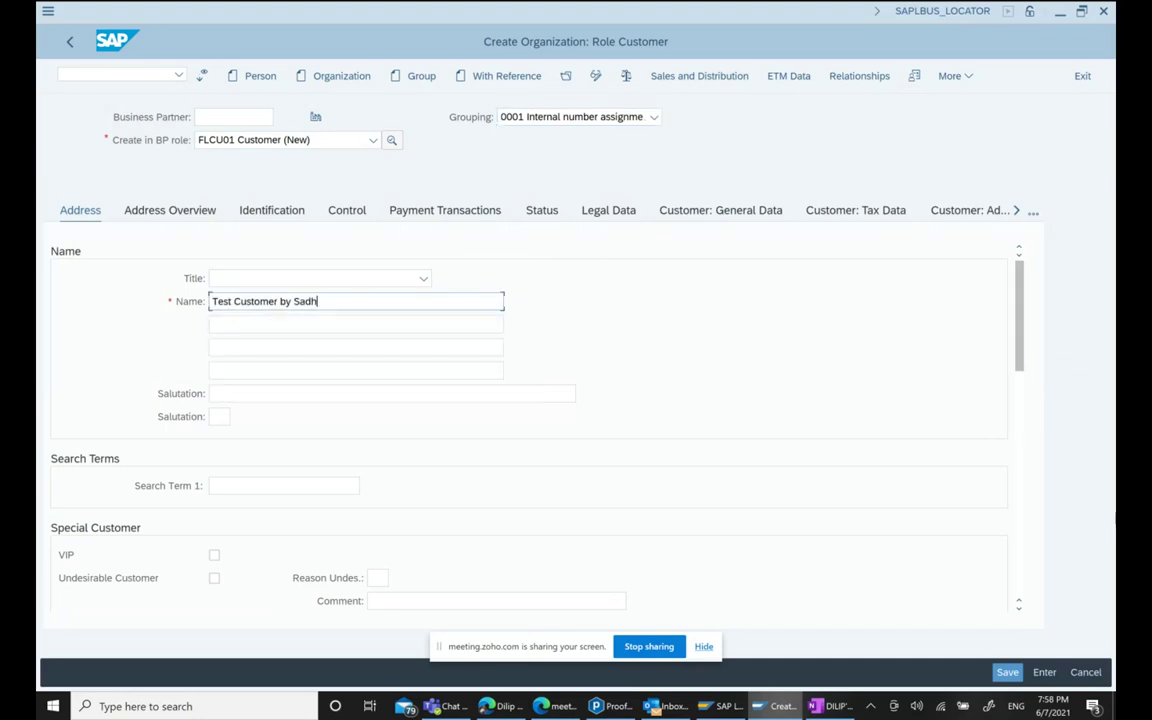
type("1")
left_click(422, 280)
left_click(350, 298)
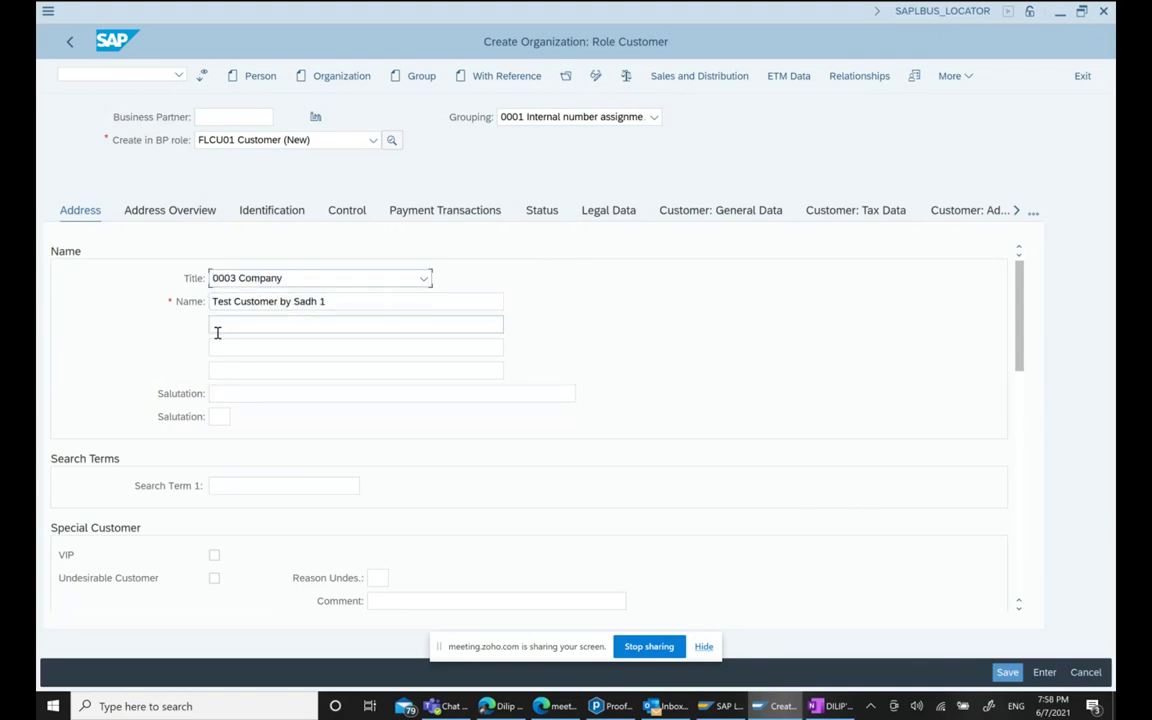
left_click(459, 398)
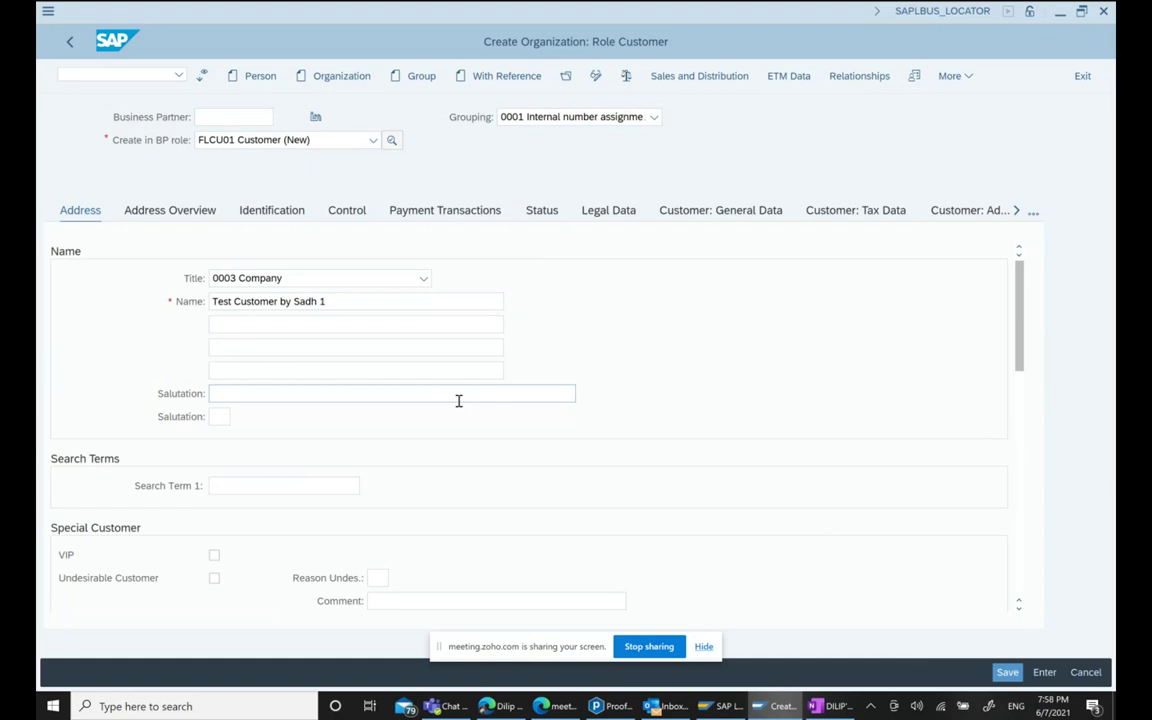
Add name line 2 'This is a test customer' and accept the suggested search term.
left_click(237, 329)
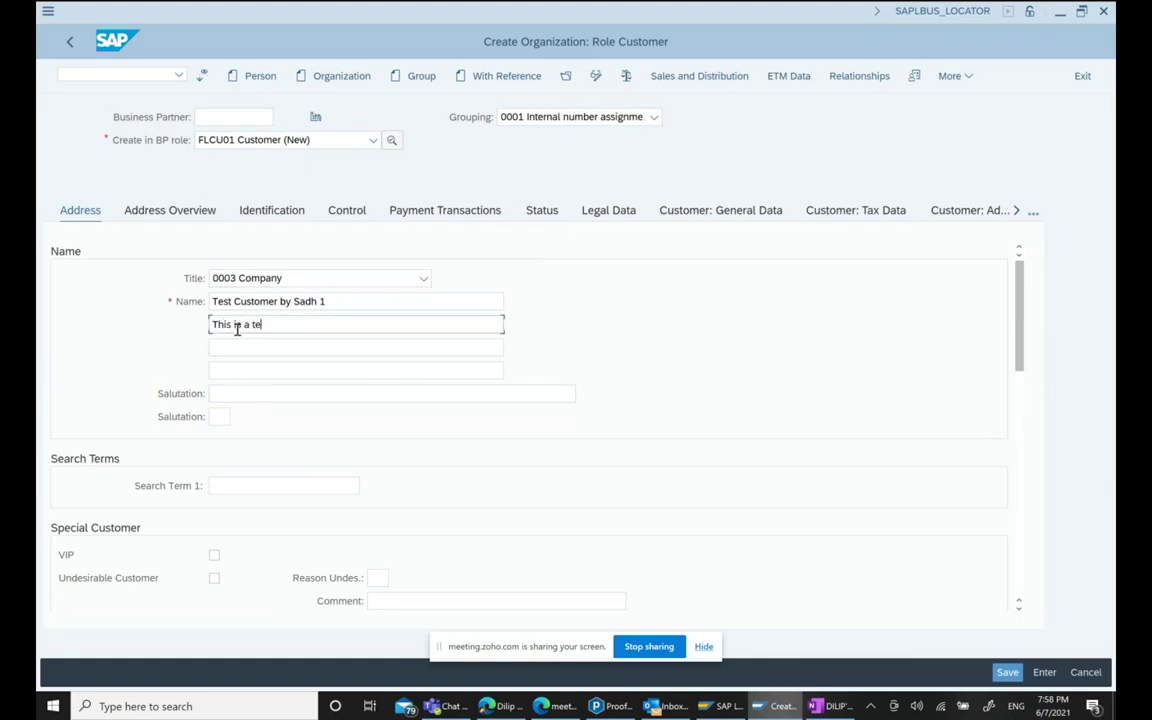
type("This is a test customer")
scroll(586, 386, "down", 3)
left_click(241, 346)
key("Down")
key("Down")
key("Return")
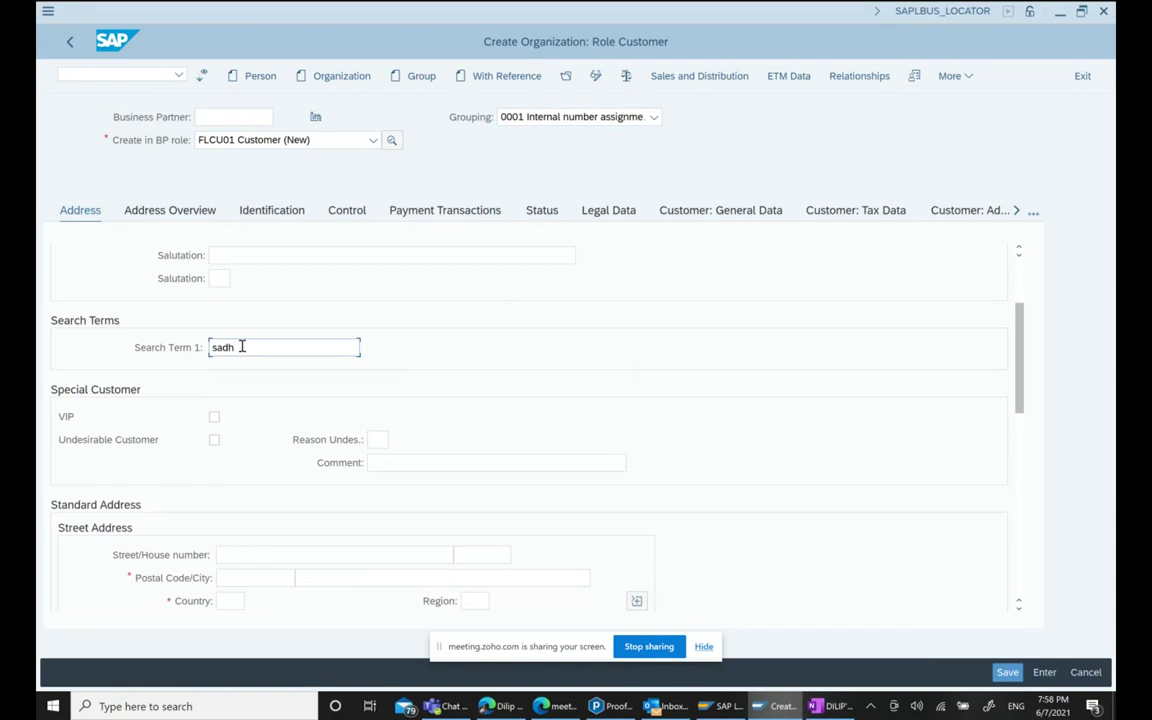
scroll(613, 323, "down", 3)
left_click(271, 415)
type("R")
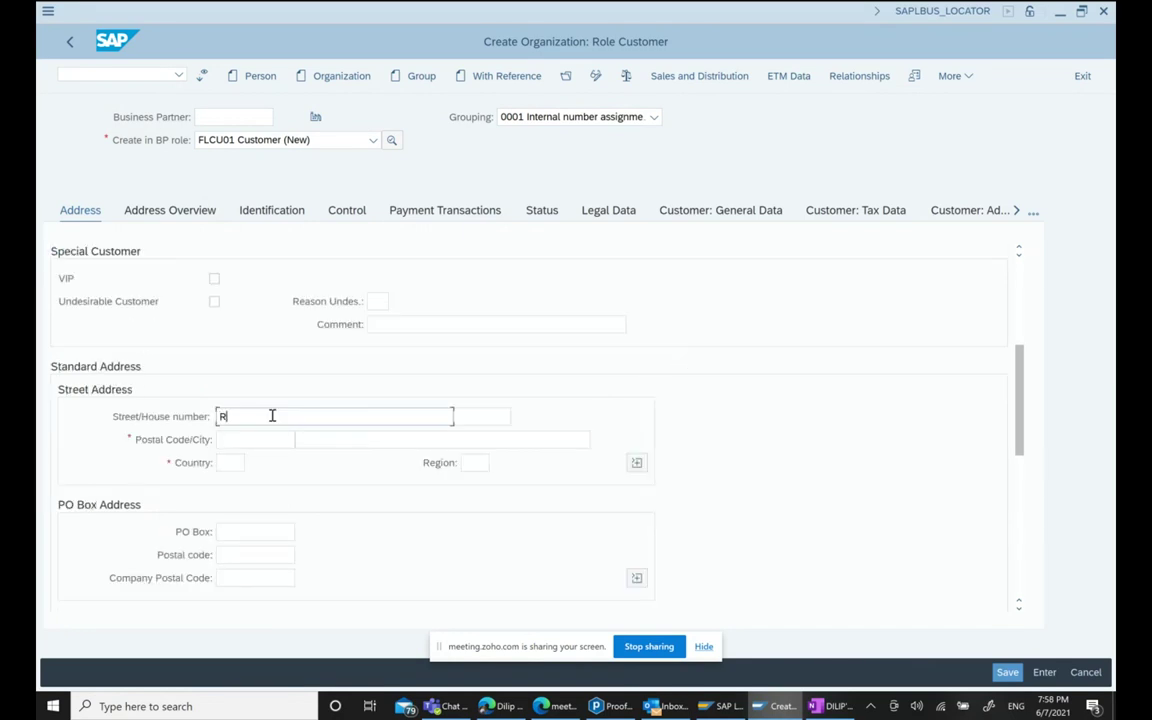
type("oute 287")
key("Tab")
type("812")
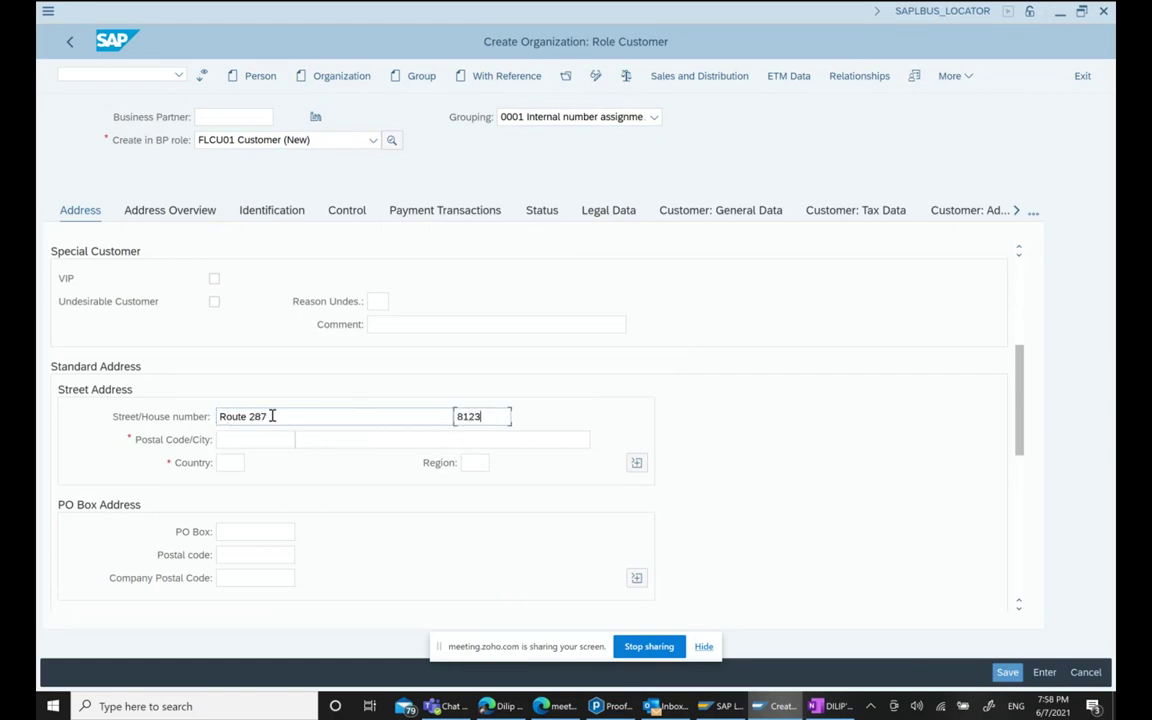
left_click(259, 440)
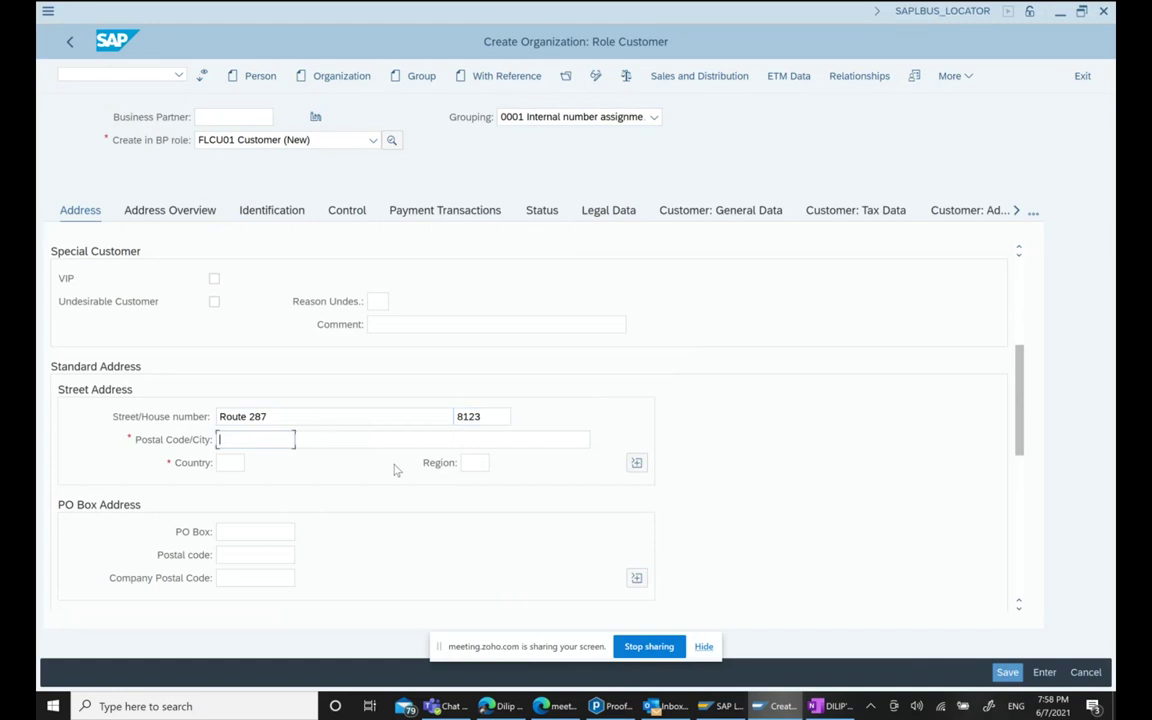
key("Return")
key("Tab")
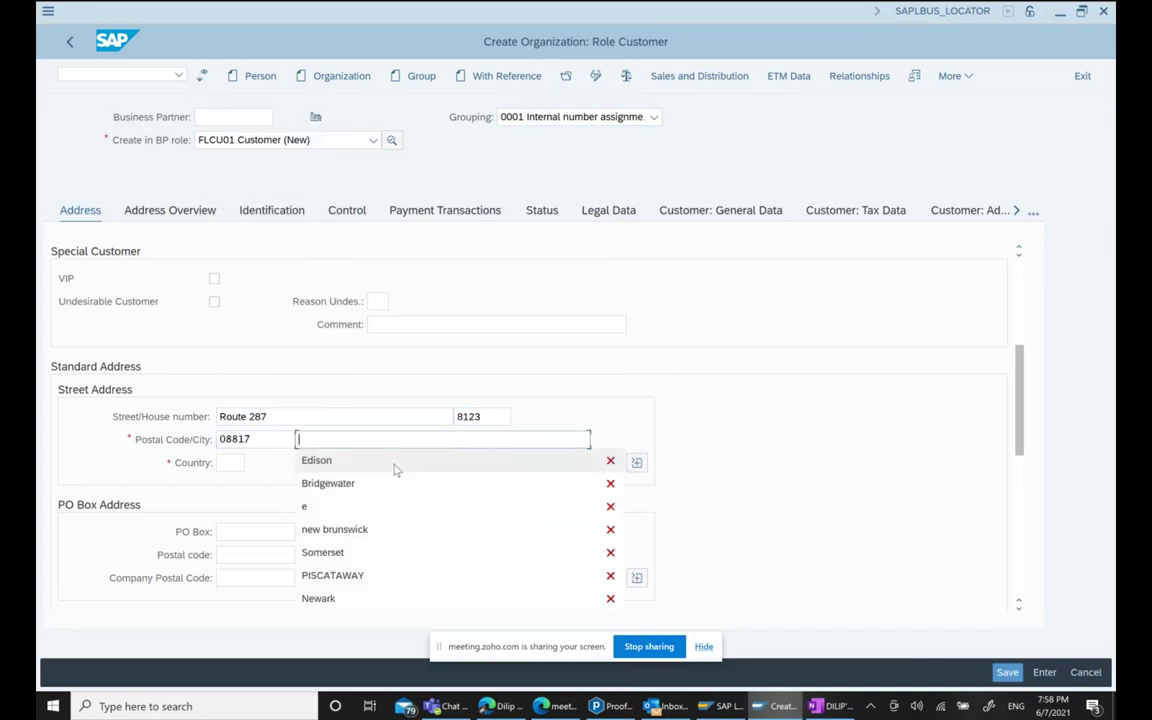
key("Return")
scroll(200, 398, "up", 2)
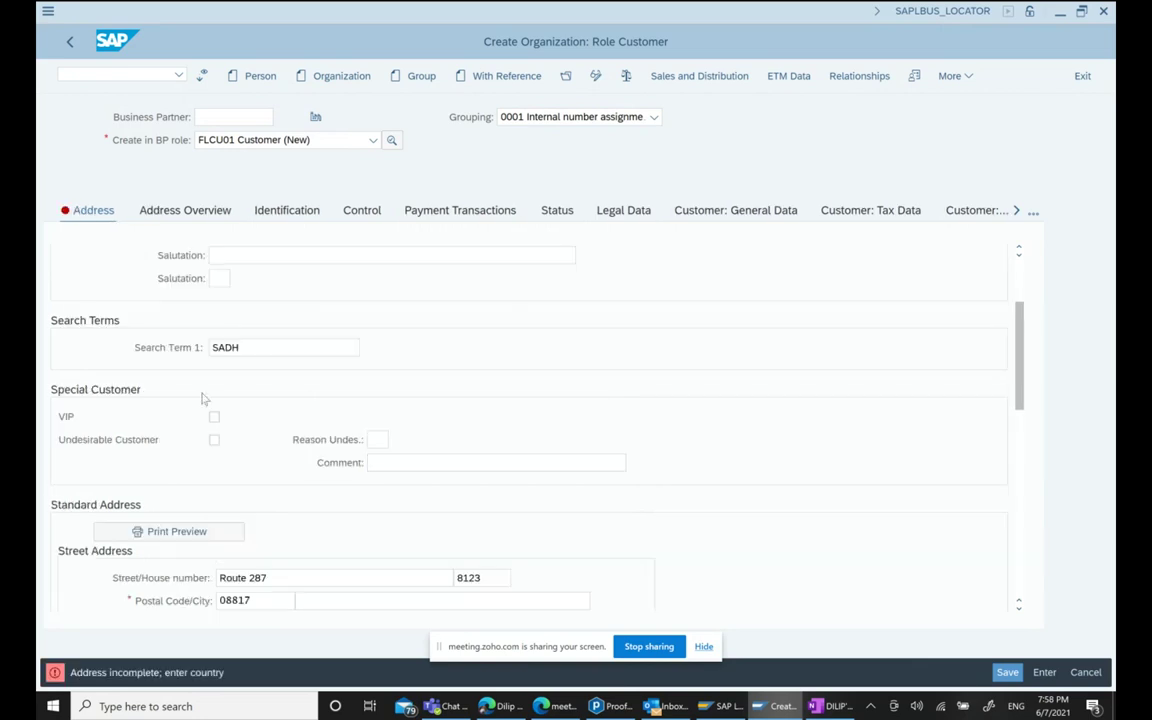
scroll(357, 449, "down", 2)
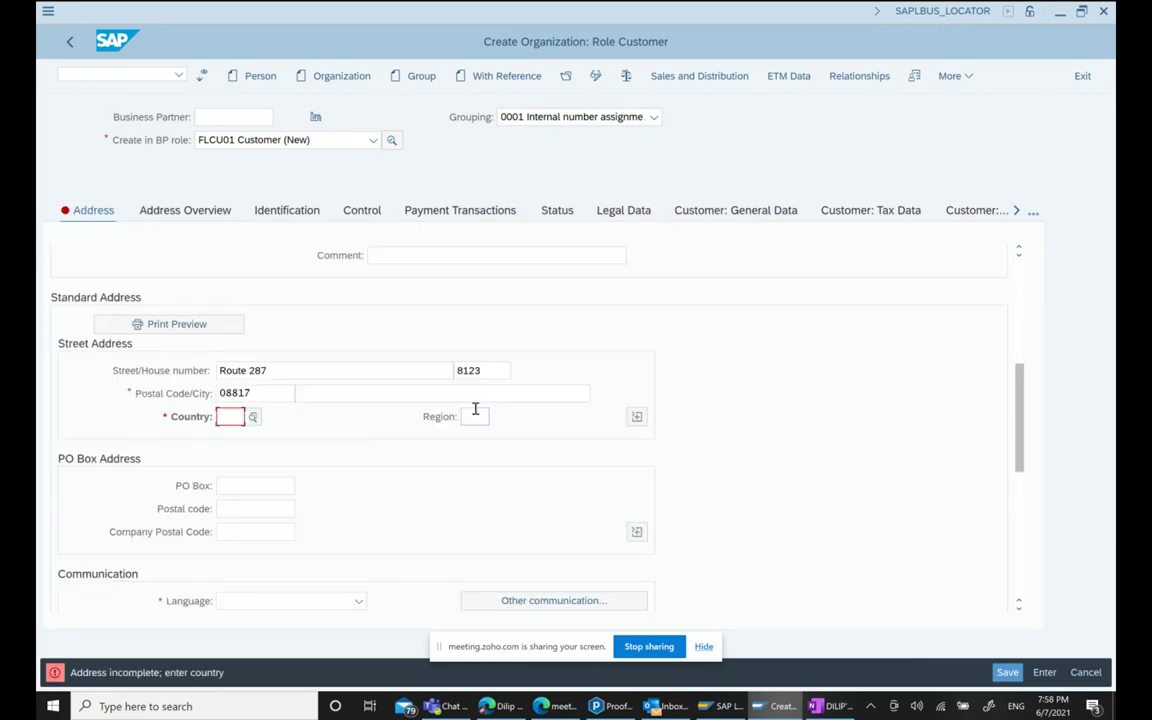
left_click(327, 392)
type("e")
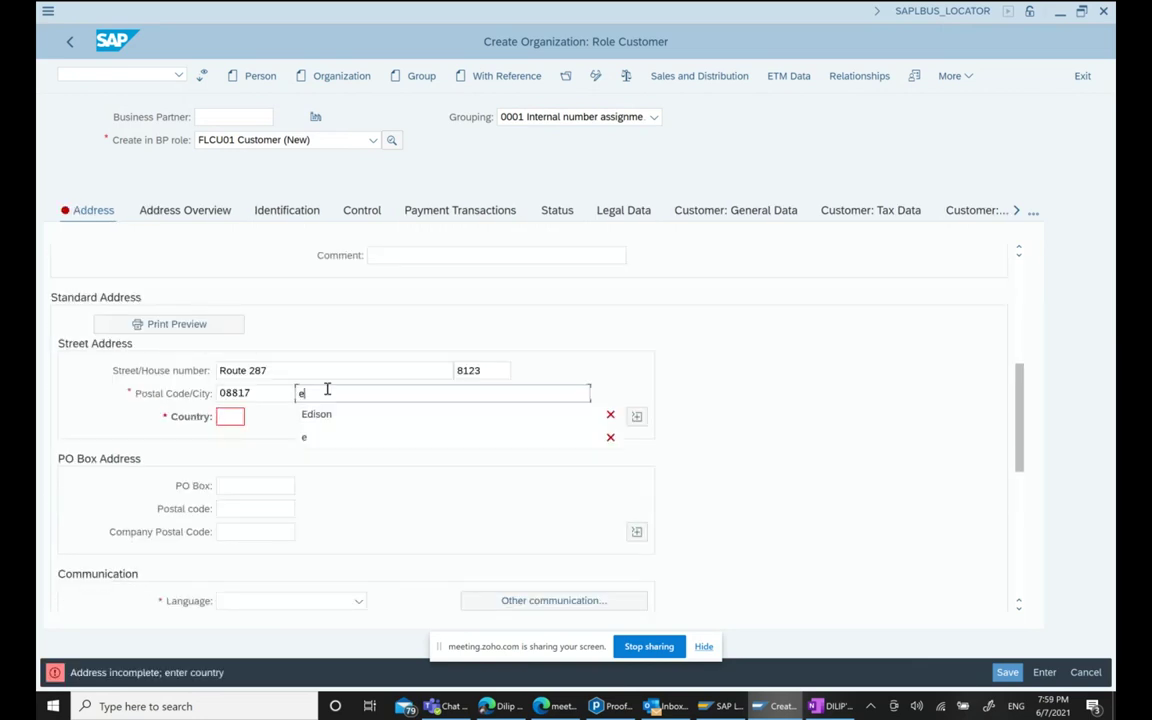
left_click(329, 414)
Set country US, region NJ New Jersey and language EN English, then submit the address.
left_click(240, 418)
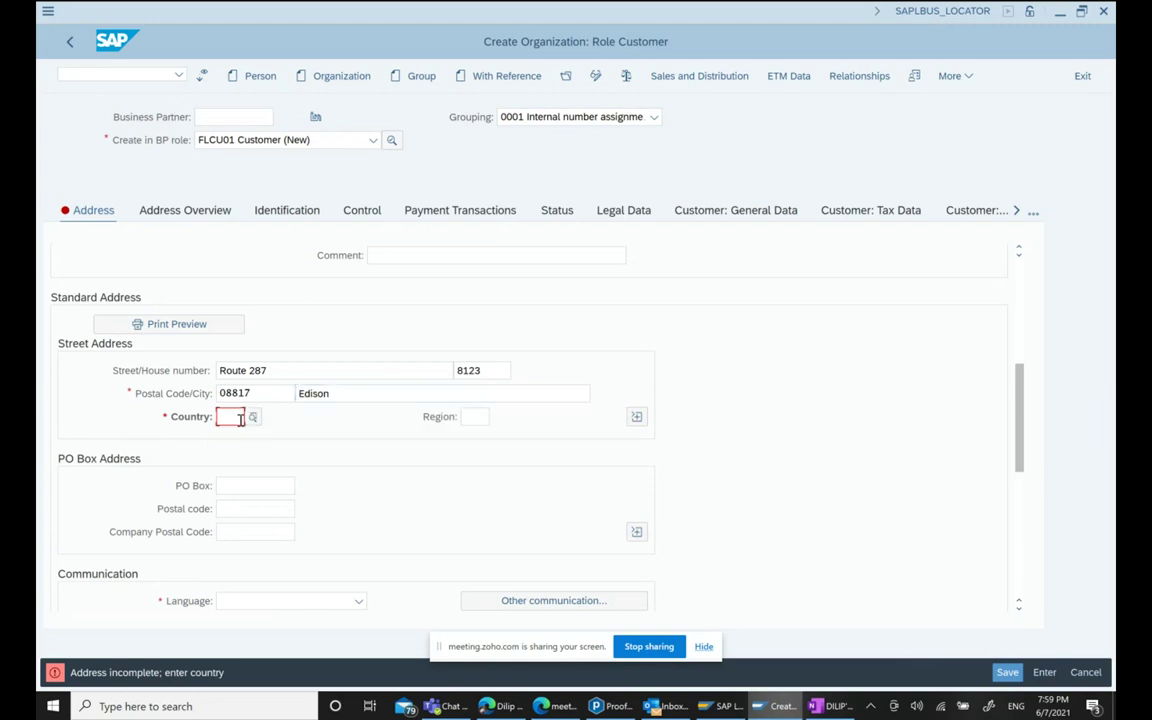
type("us")
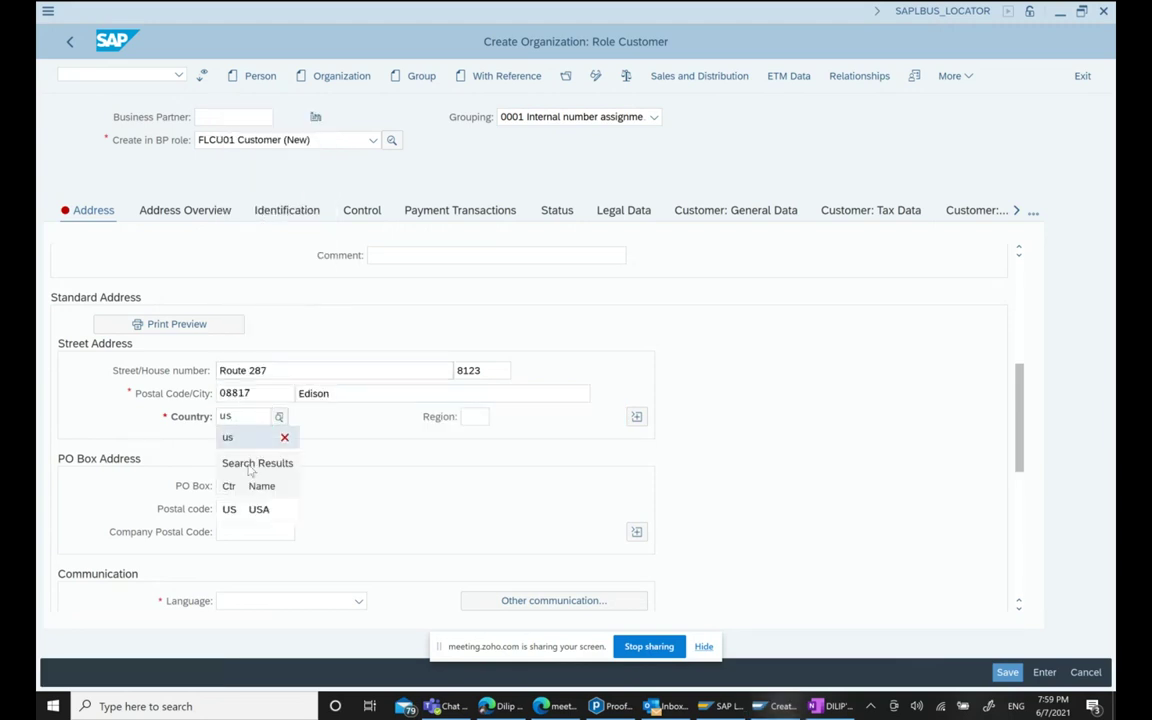
left_click(256, 512)
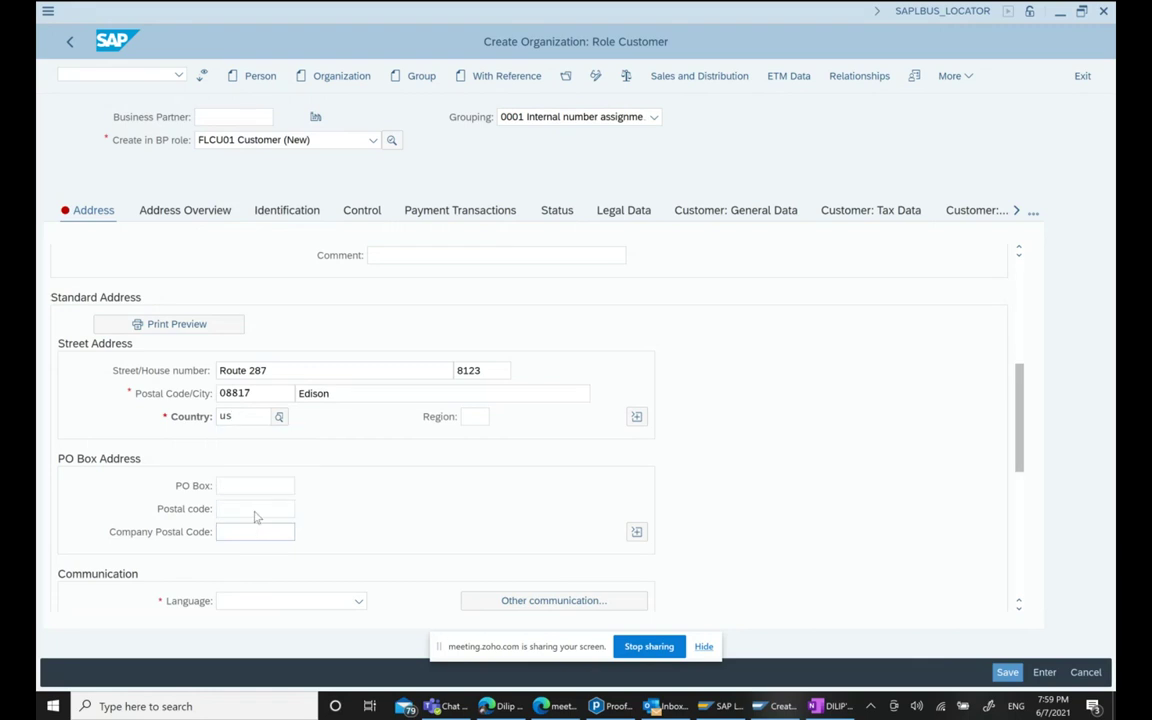
left_click(471, 417)
type("nj")
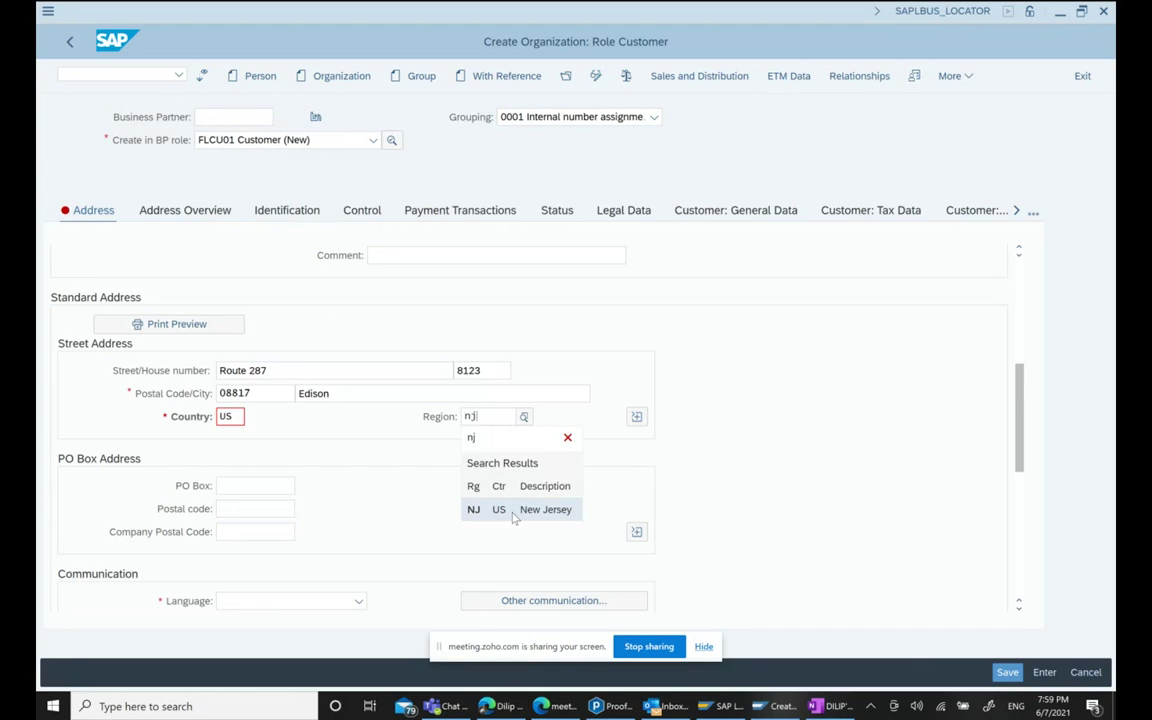
left_click(490, 507)
scroll(347, 517, "down", 2)
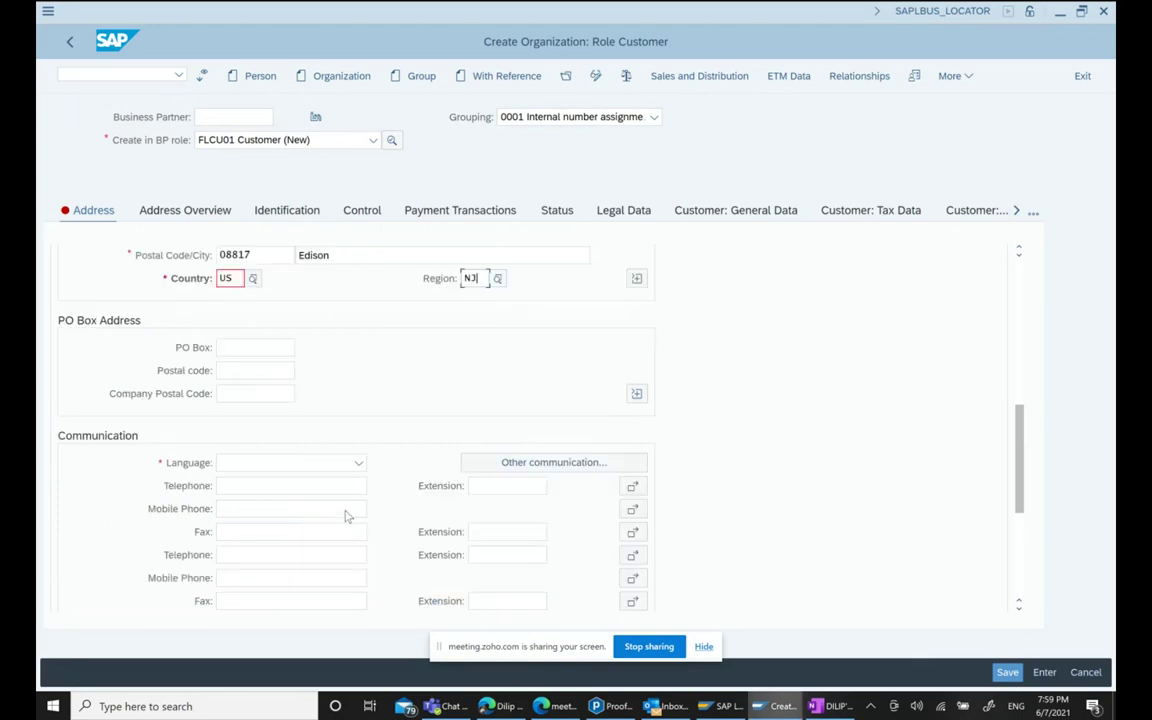
left_click(326, 465)
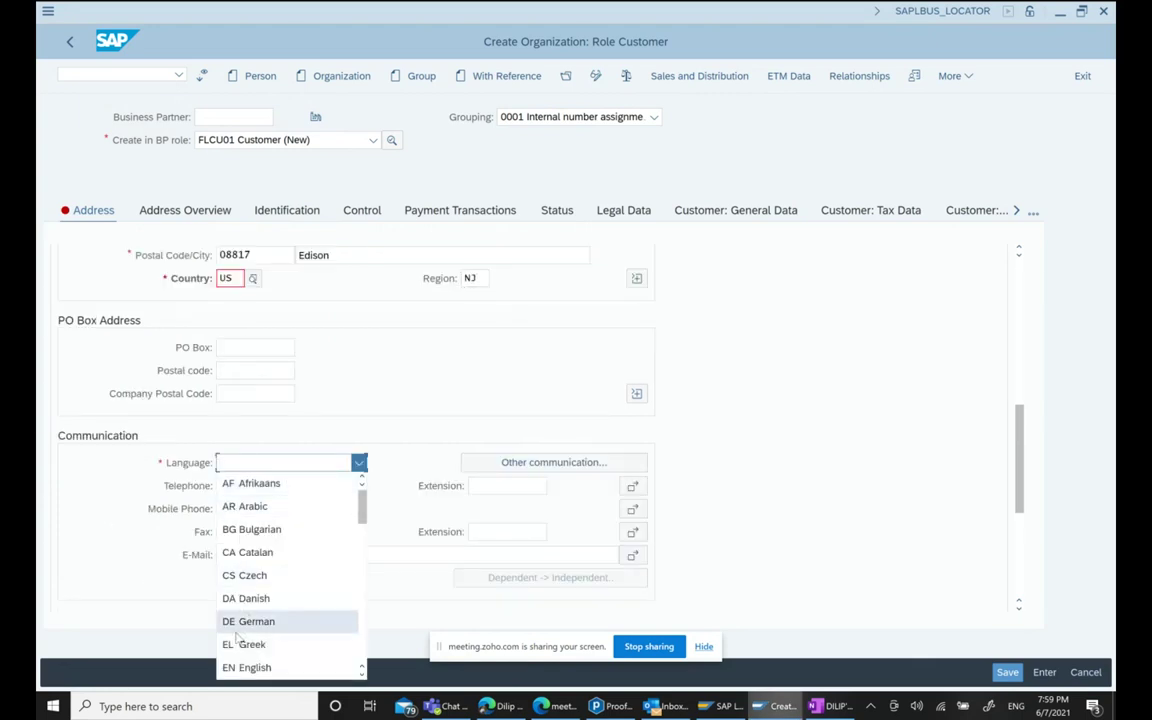
left_click(250, 668)
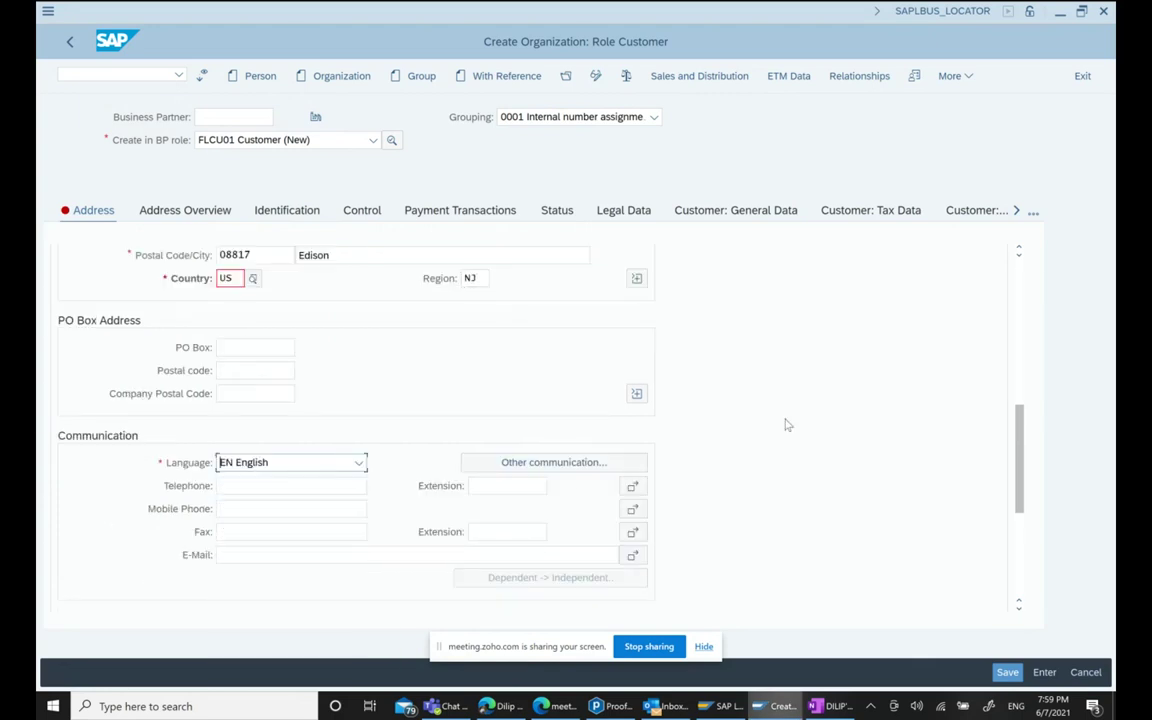
left_click(285, 246)
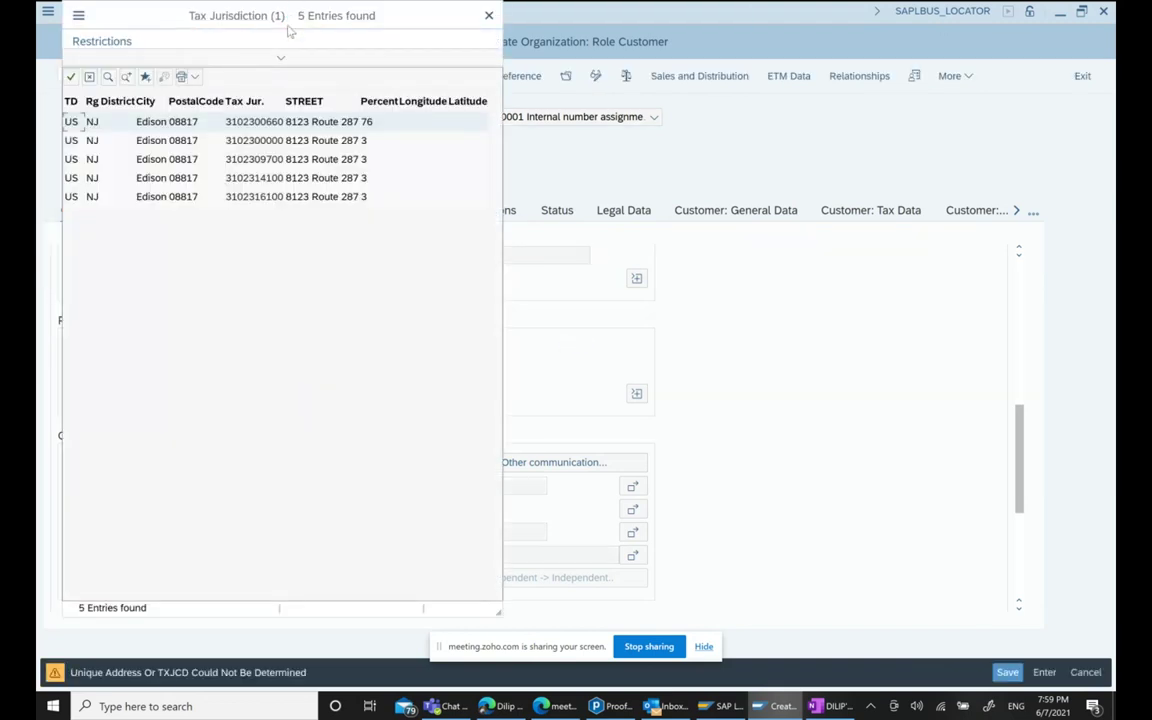
Assign the first tax jurisdiction code from the list to the Edison, NJ address.
left_click_drag(292, 17, 457, 115)
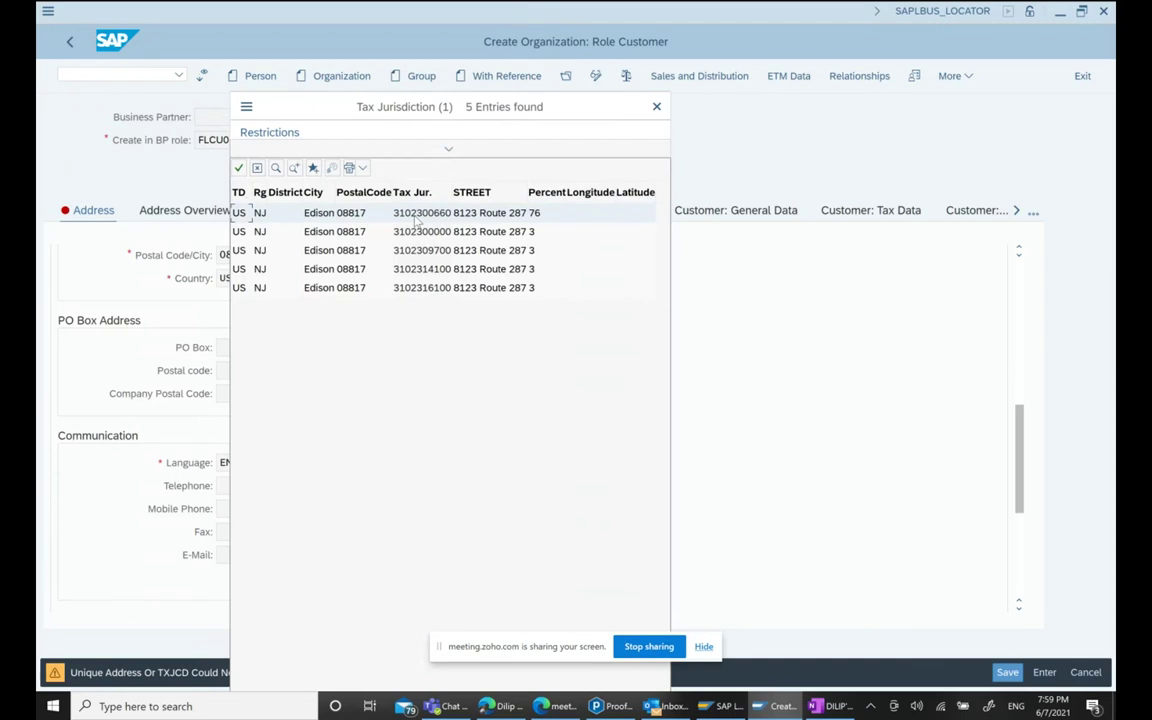
double_click(417, 222)
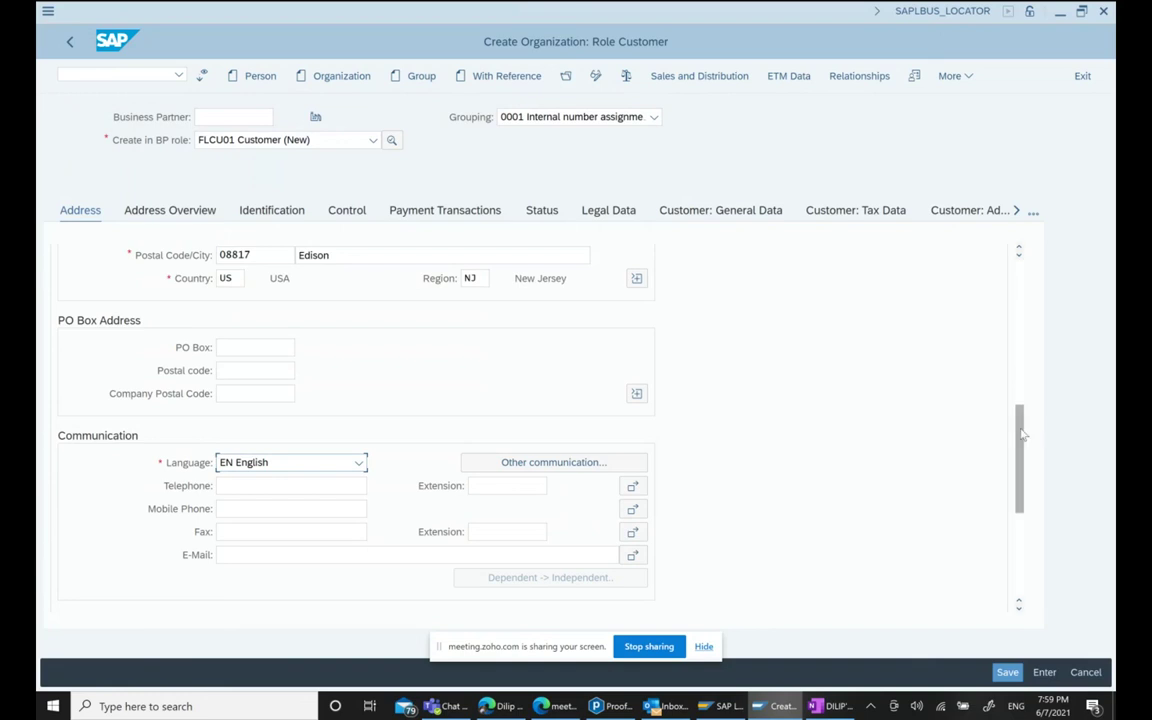
scroll(1025, 441, "down", 5)
scroll(255, 287, "up", 15)
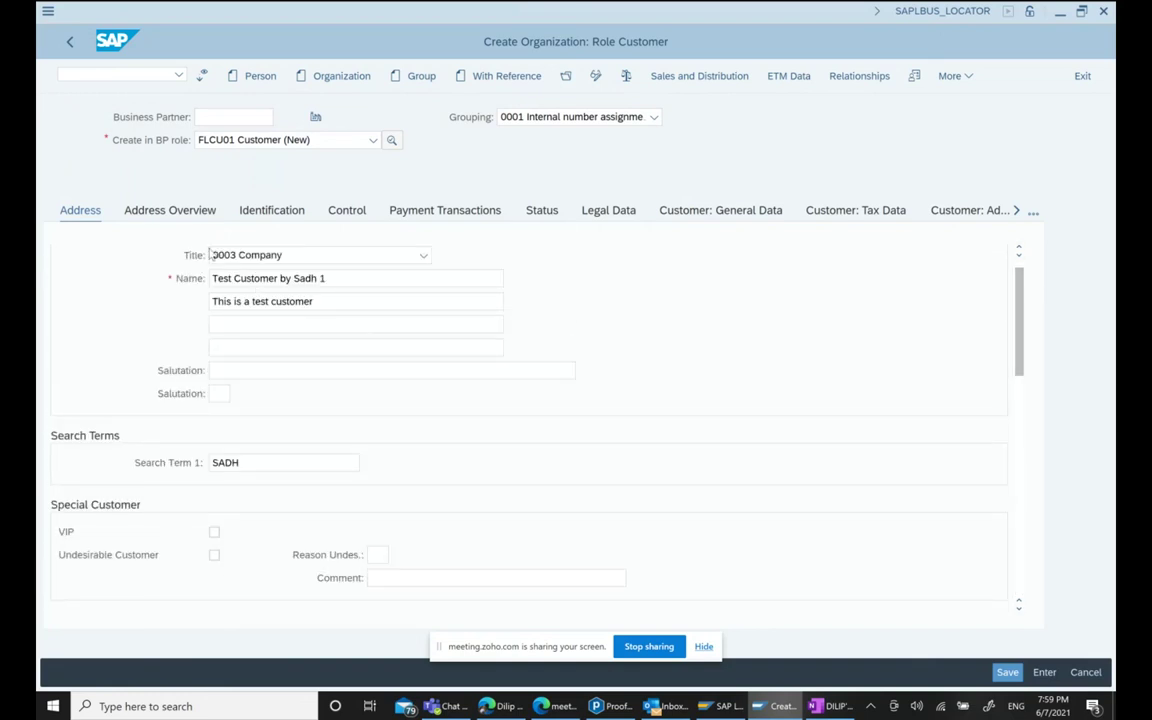
Set legal entity 04 Industry and re-enter the external BP number in the identification data.
left_click(200, 211)
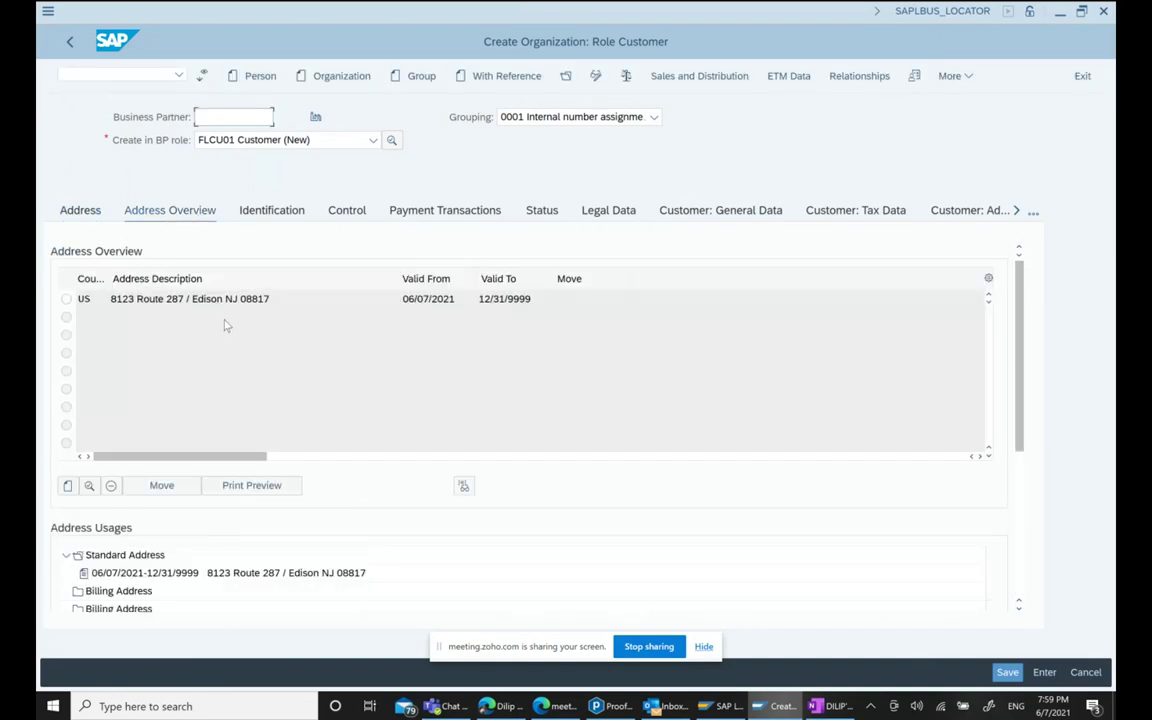
left_click(275, 214)
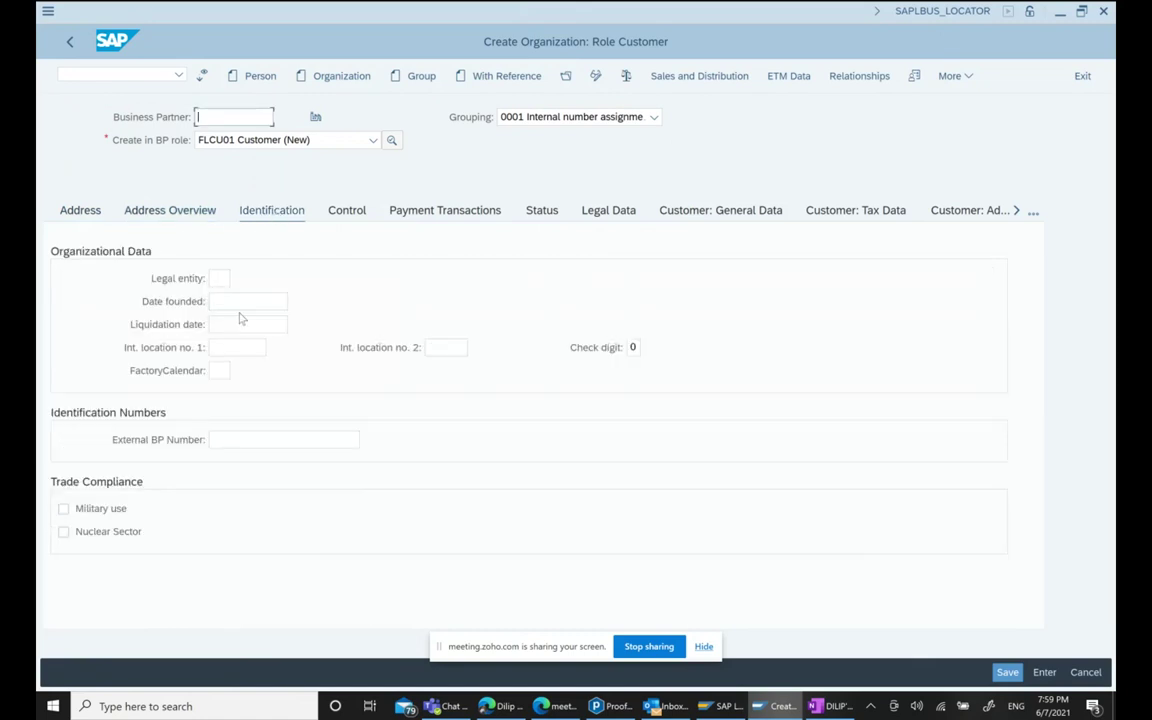
left_click(222, 278)
left_click(240, 280)
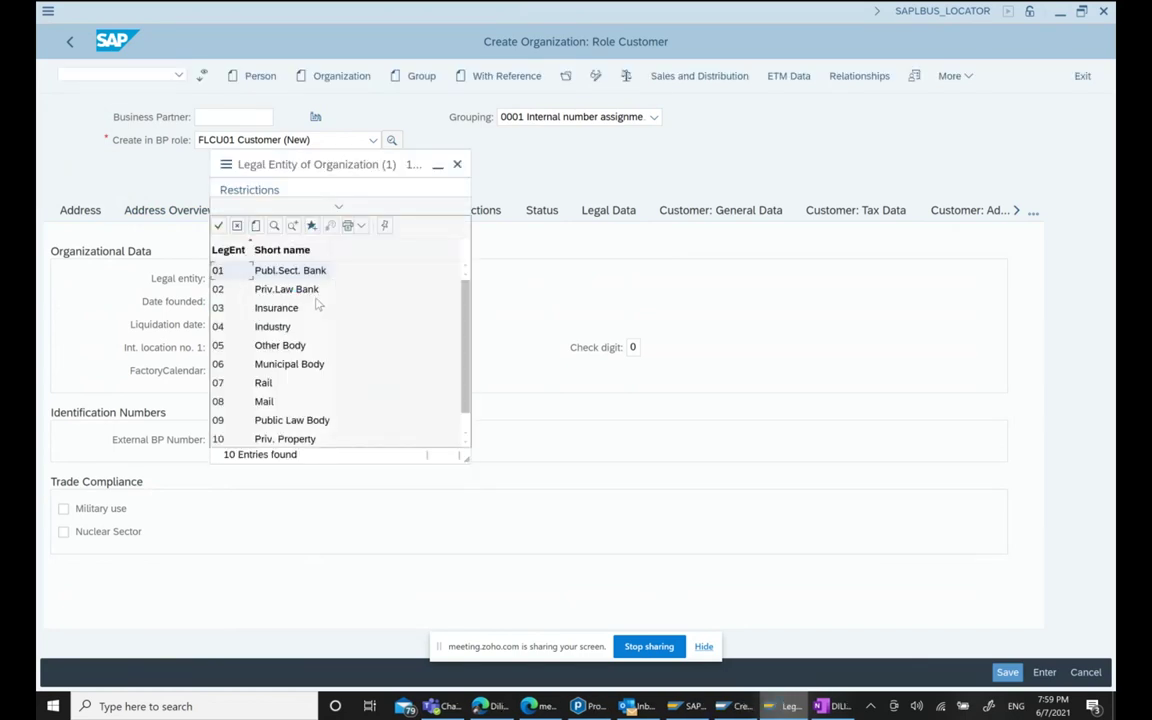
double_click(278, 326)
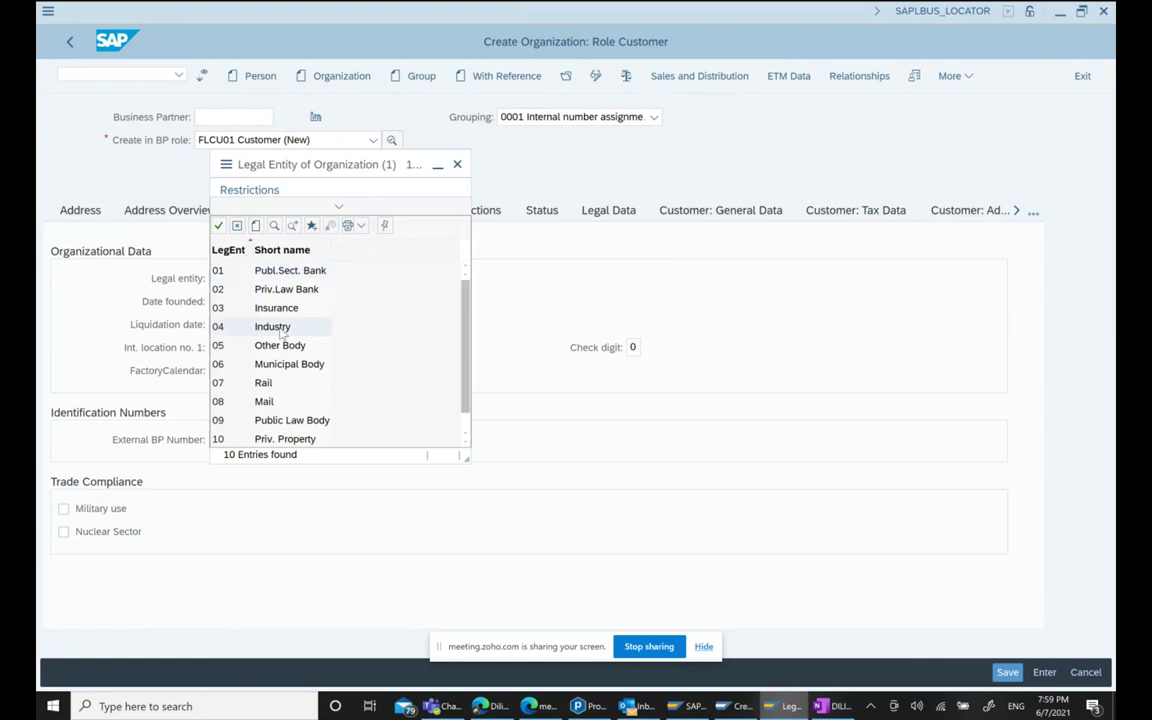
left_click(257, 440)
key("Down")
key("Down")
key("Return")
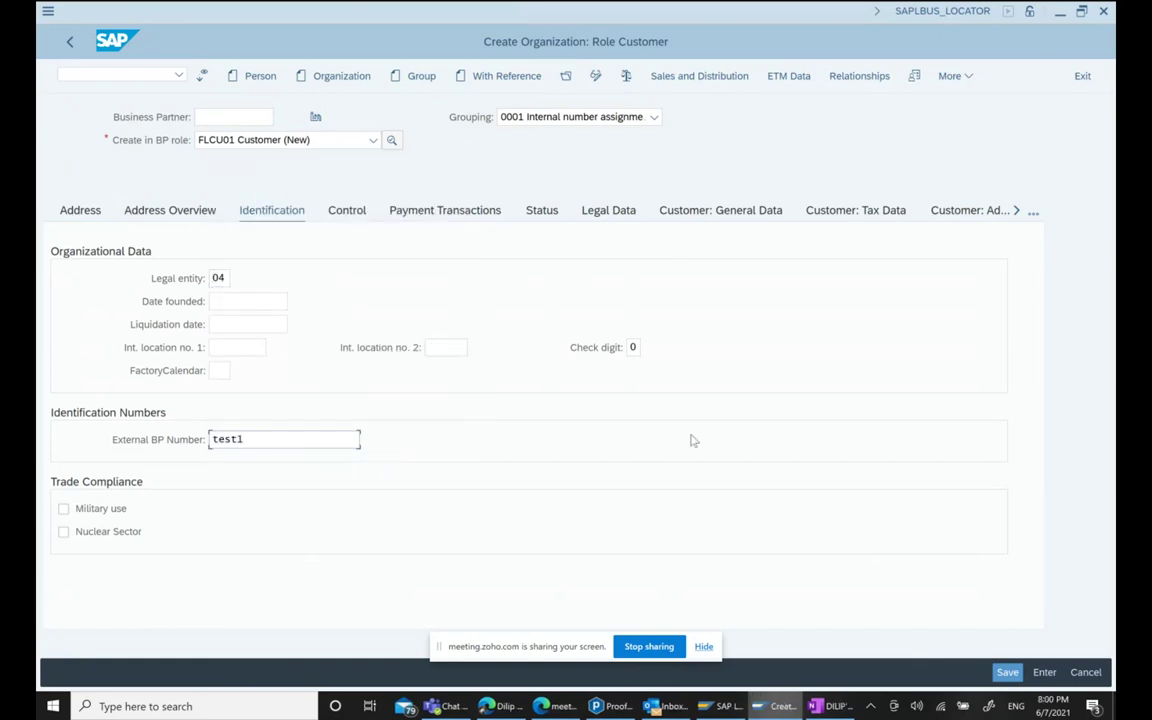
key("BackSpace")
key("BackSpace")
key("BackSpace")
key("BackSpace")
type("CMR")
Set BP Type to Z001 Direct on the Control tab and acknowledge the field-selection notice.
left_click(348, 222)
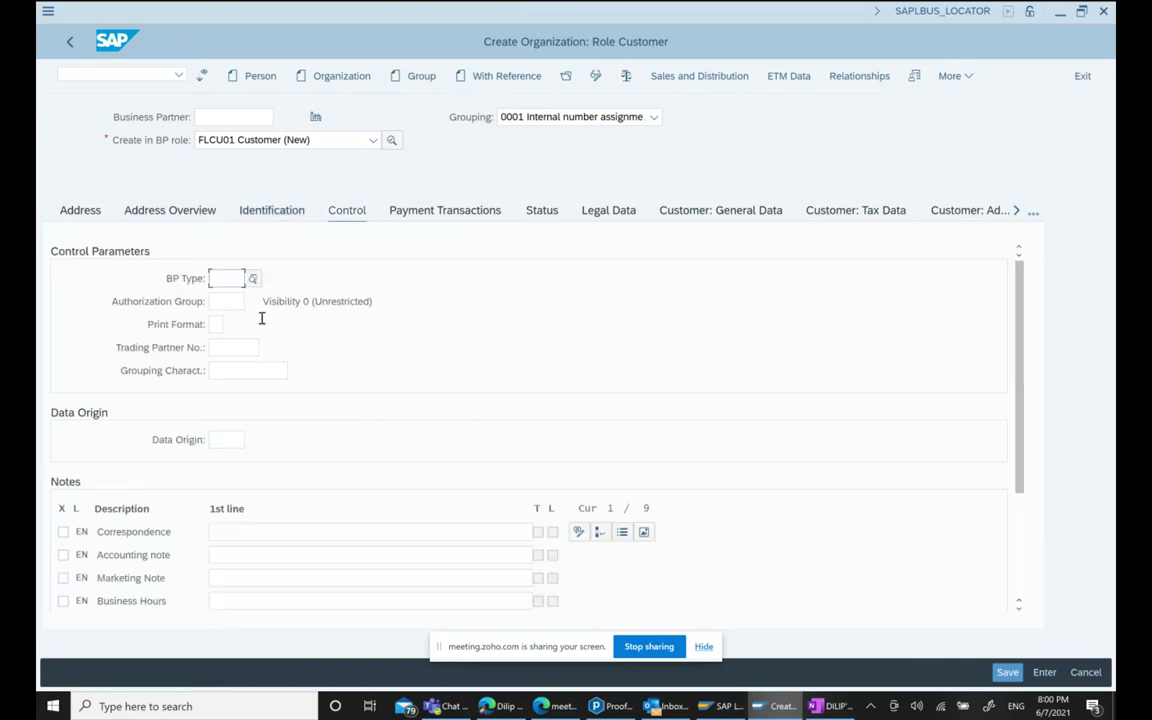
left_click(252, 278)
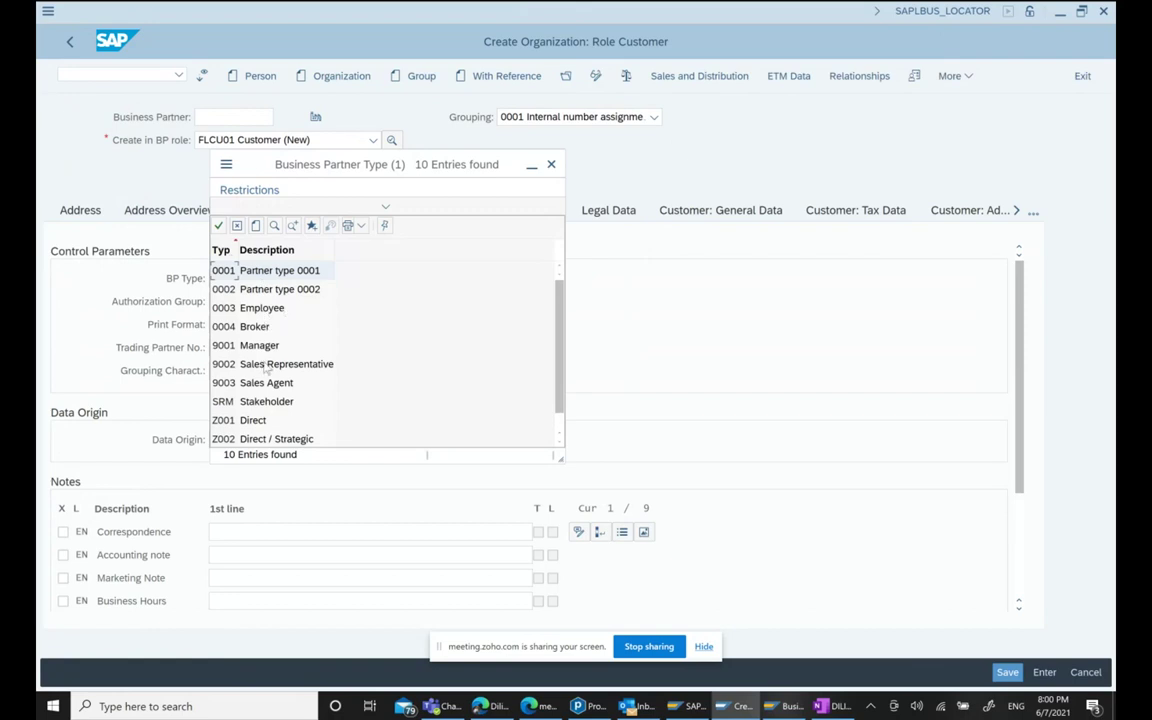
scroll(268, 366, "down", 1)
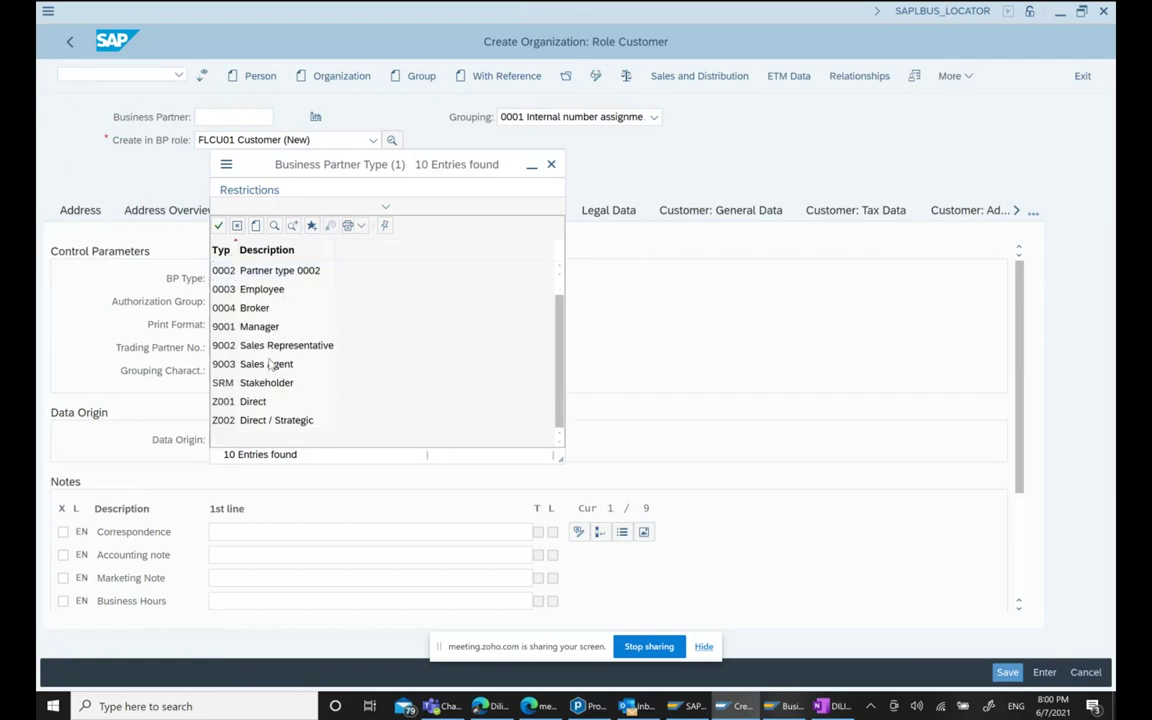
double_click(268, 366)
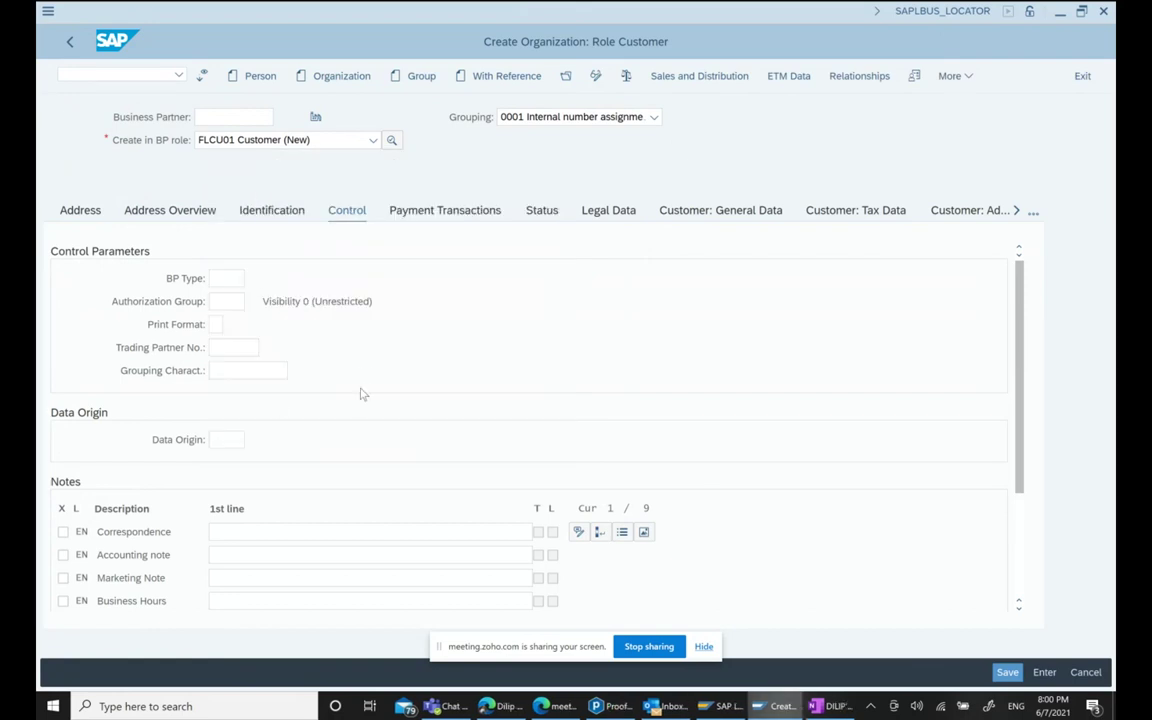
scroll(363, 394, "down", 1)
scroll(366, 375, "up", 1)
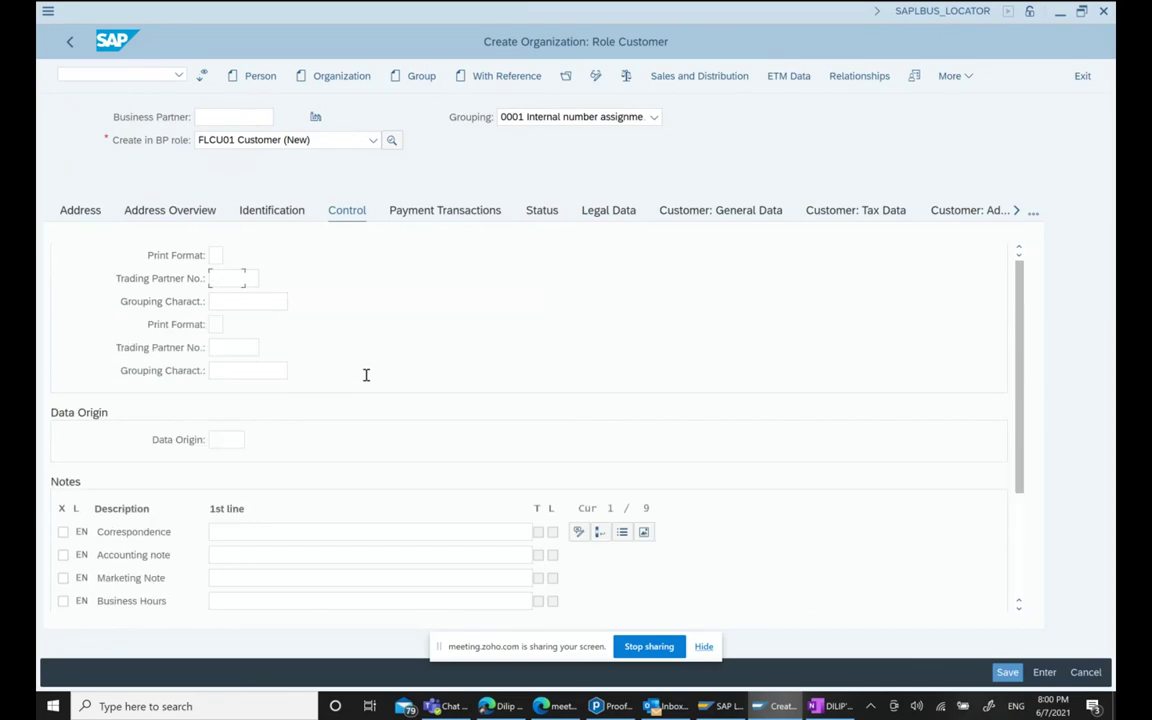
left_click(420, 222)
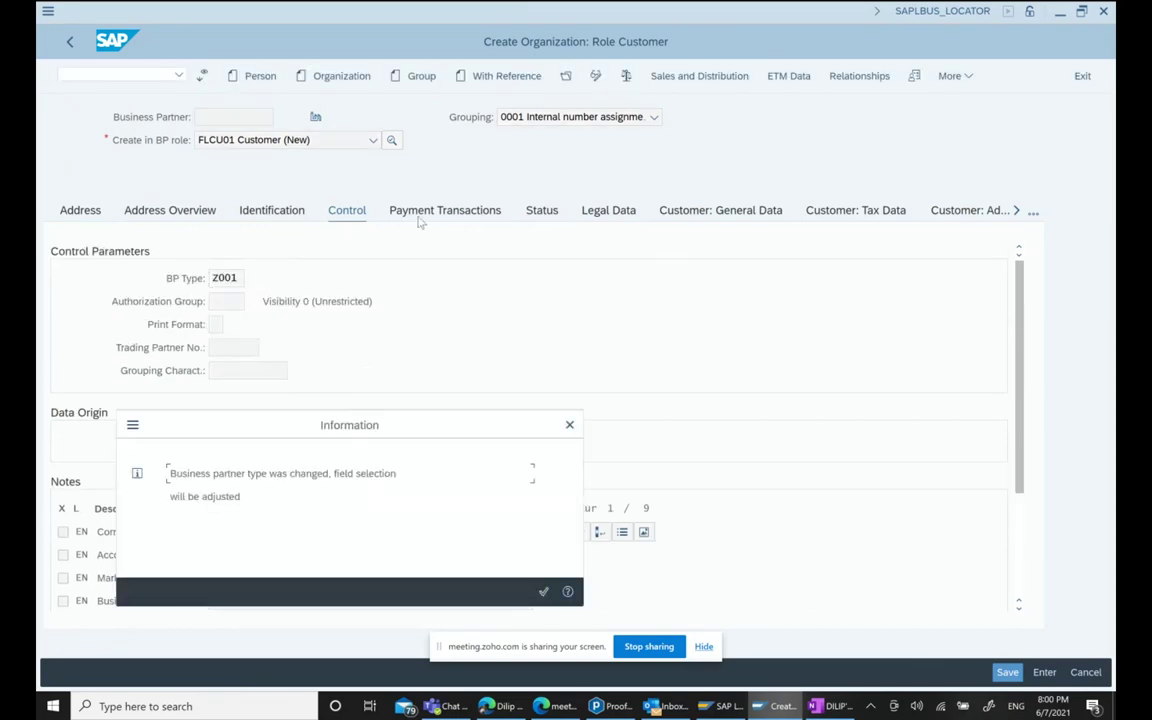
left_click(543, 594)
Add bank details row 0001 with country US, bank key 011000138 and the suggested account number.
left_click(121, 299)
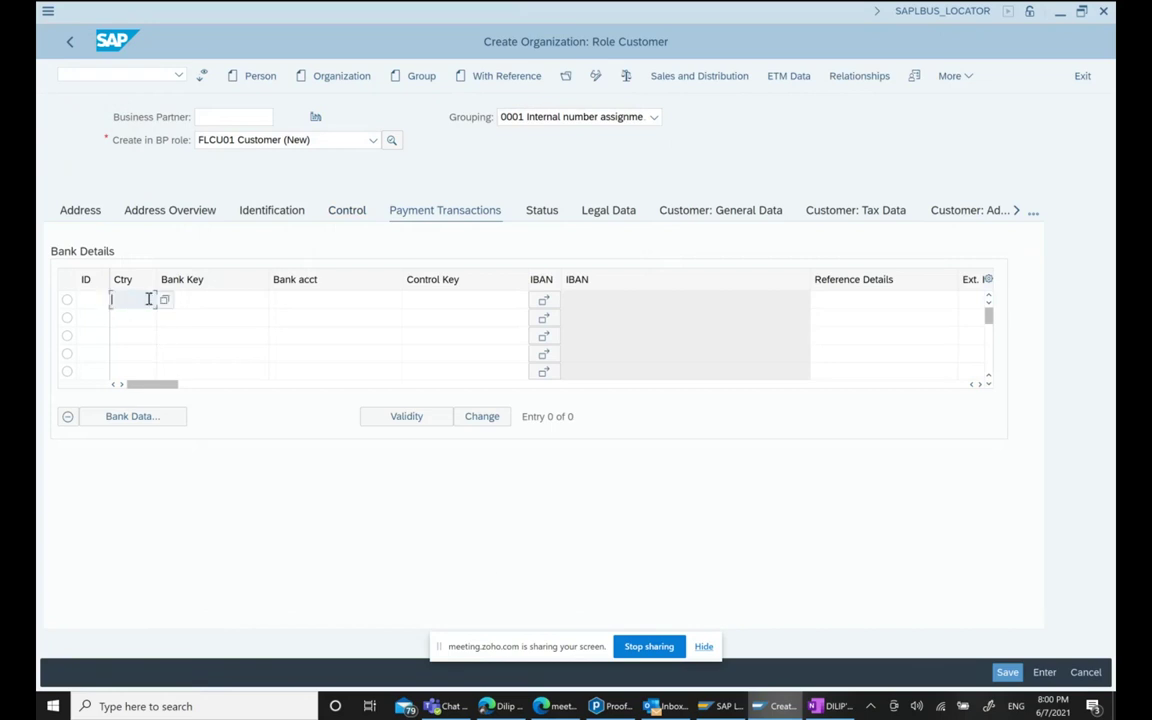
type("US")
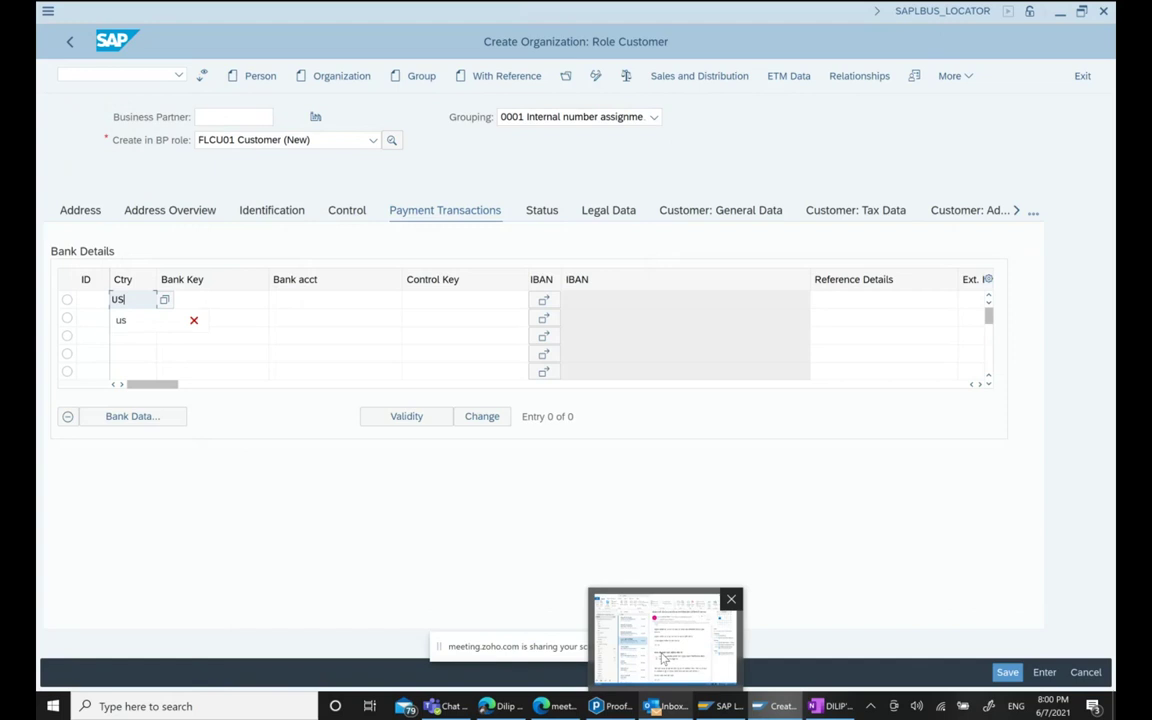
left_click(264, 301)
left_click(277, 301)
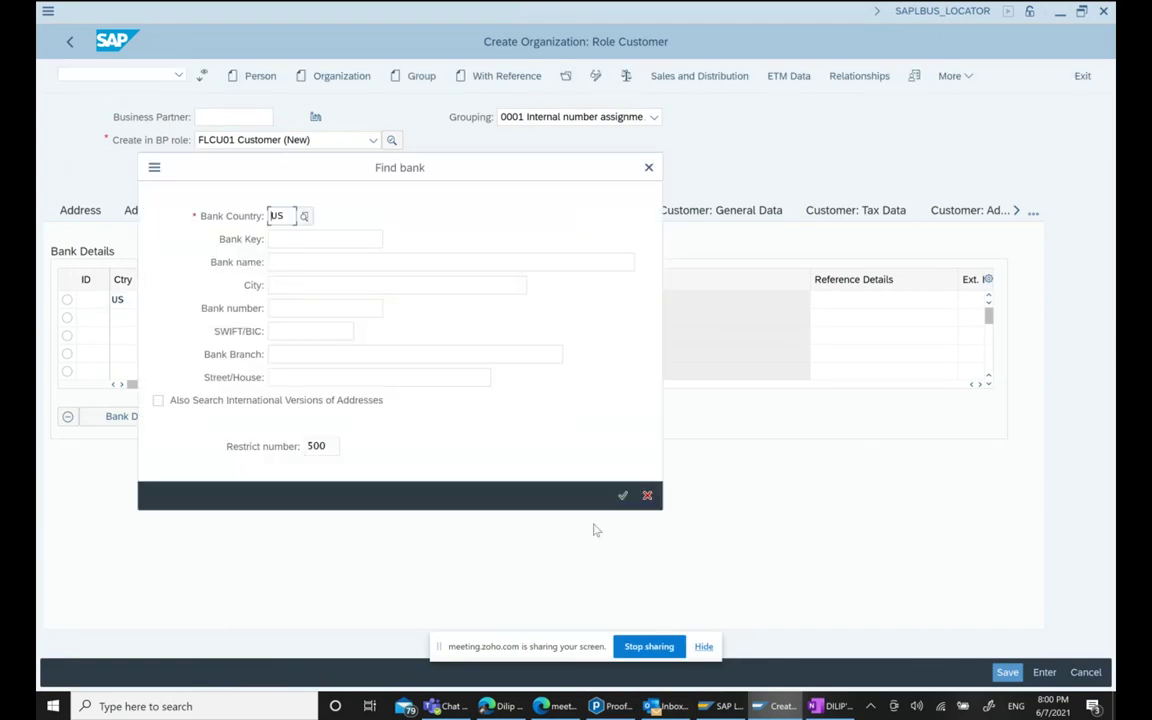
left_click(622, 495)
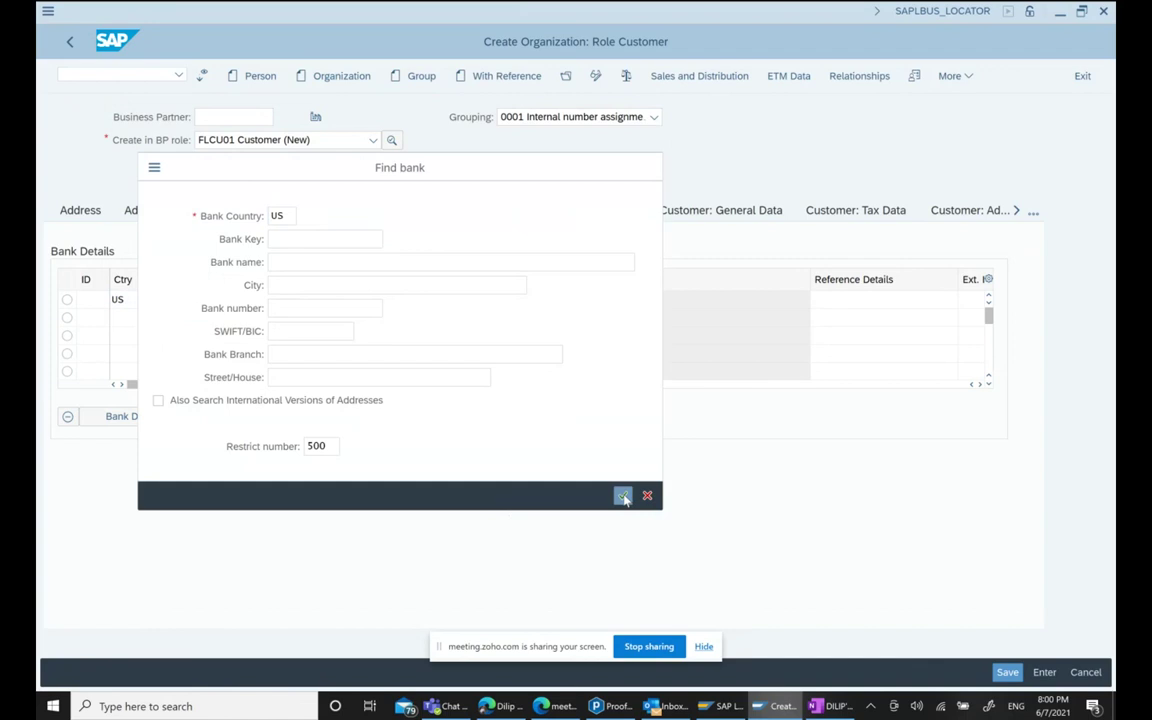
double_click(311, 274)
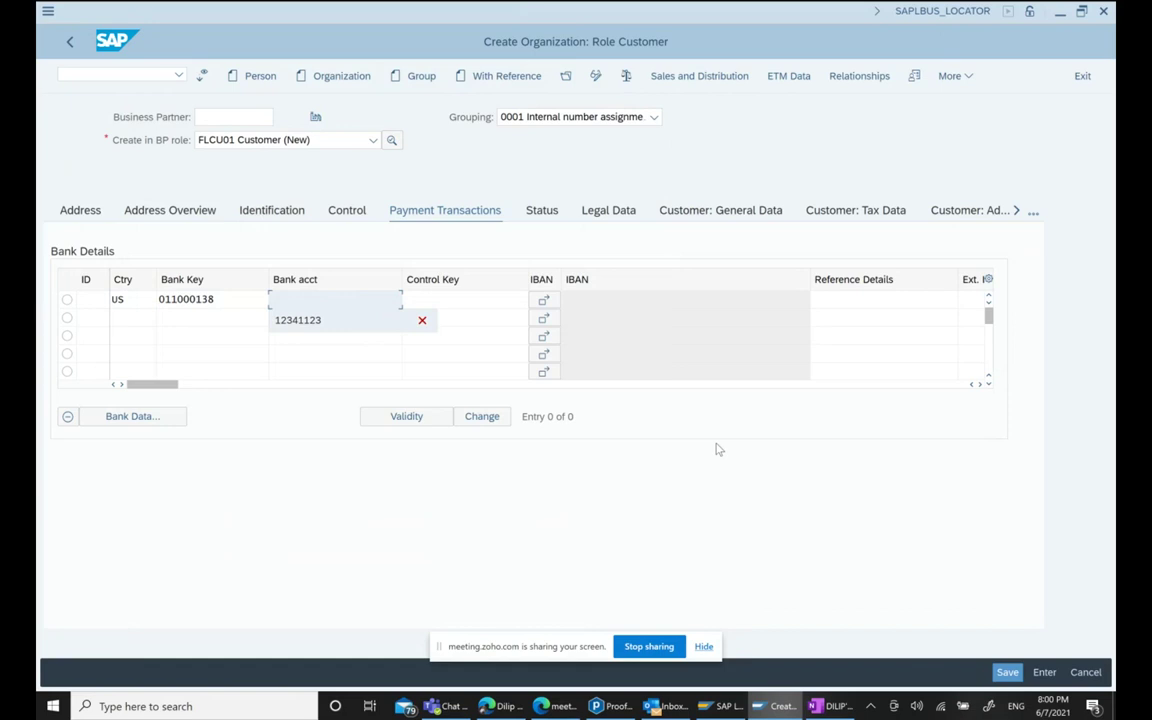
key("Down")
key("Return")
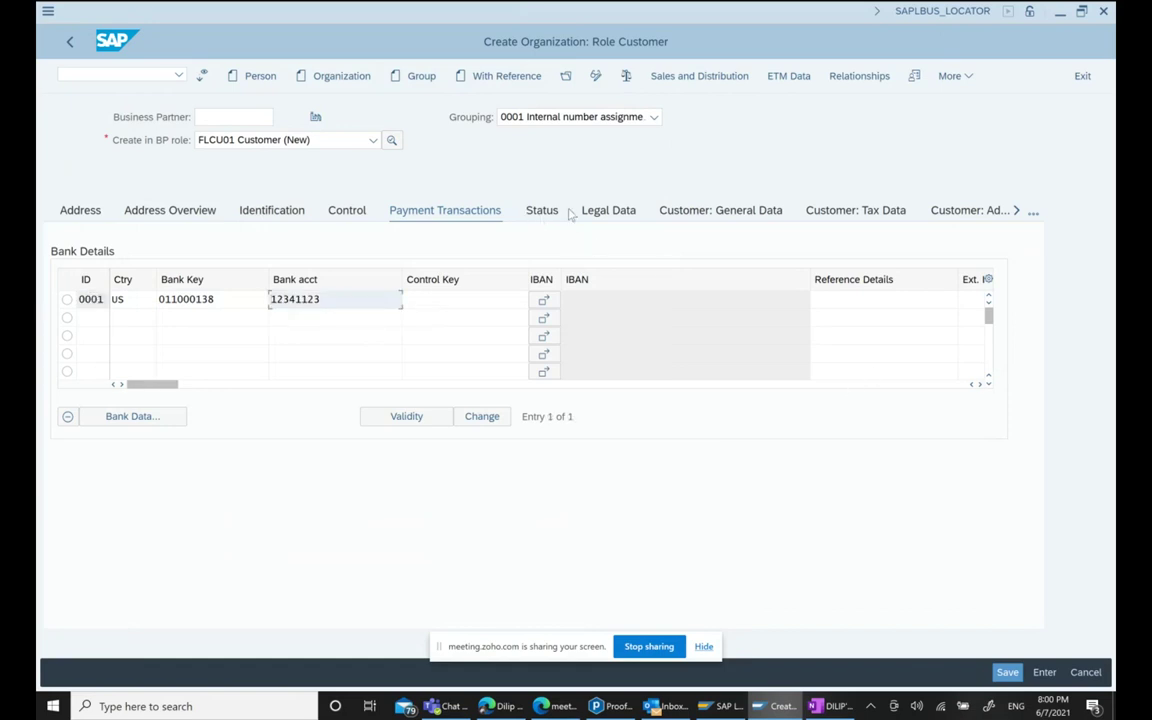
left_click(555, 210)
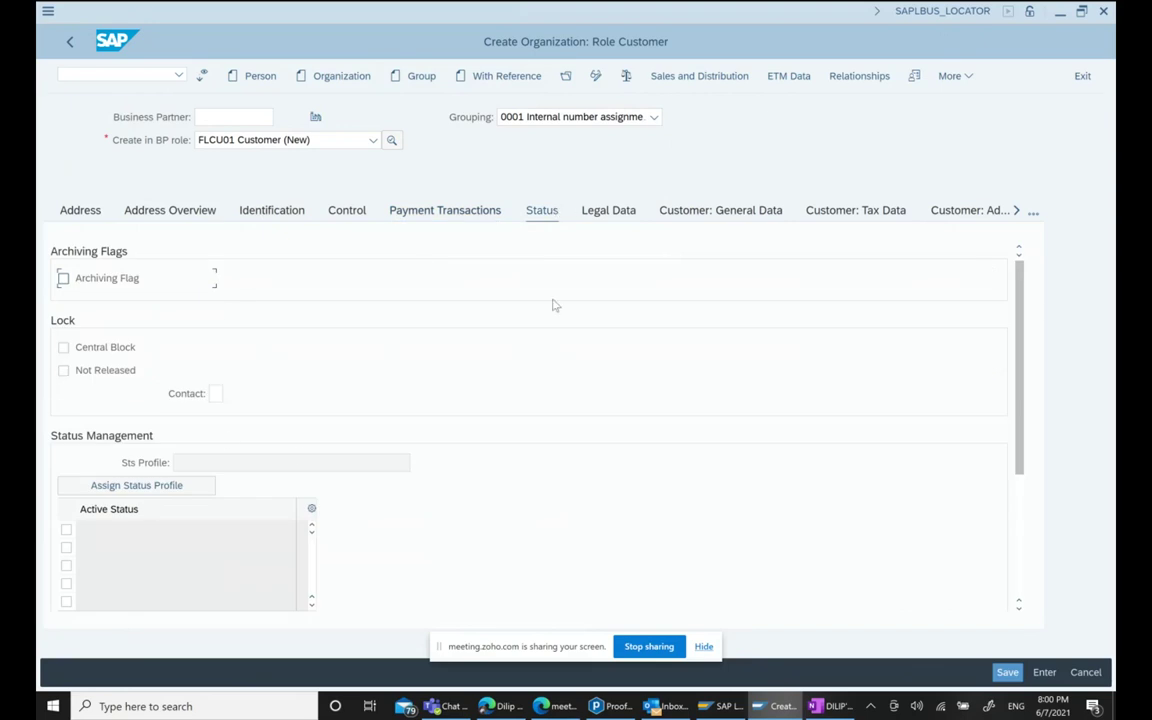
Enter external customer number CMR in the customer's general data.
left_click(618, 215)
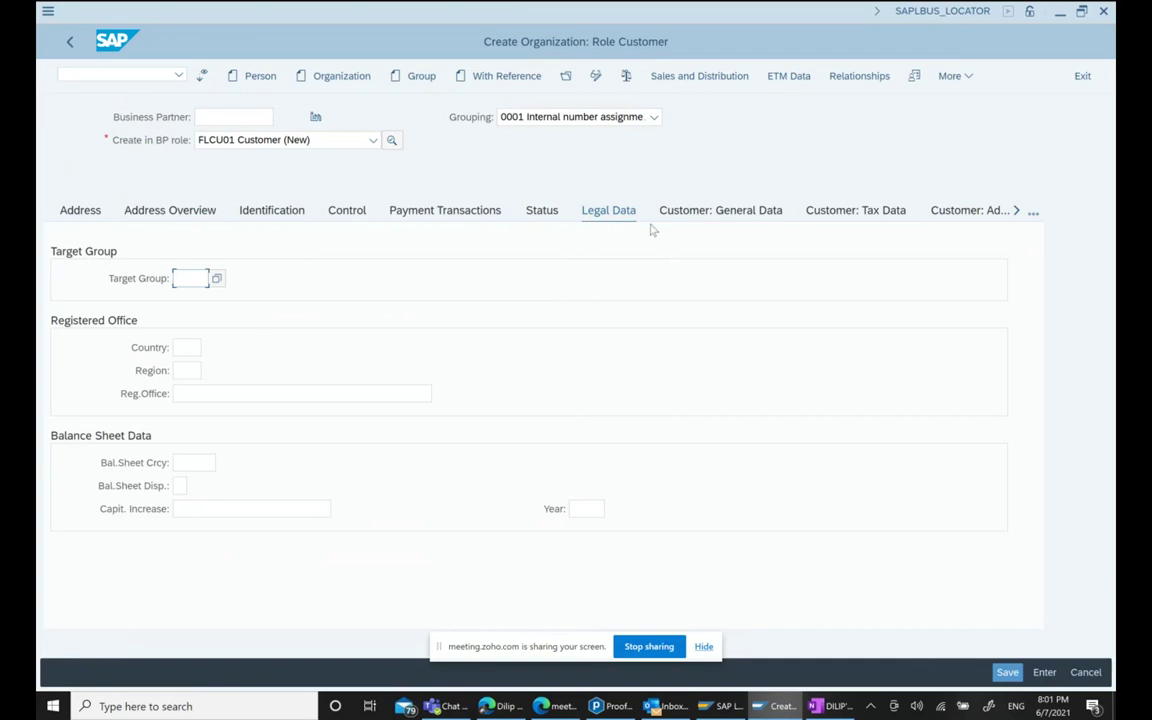
left_click(700, 214)
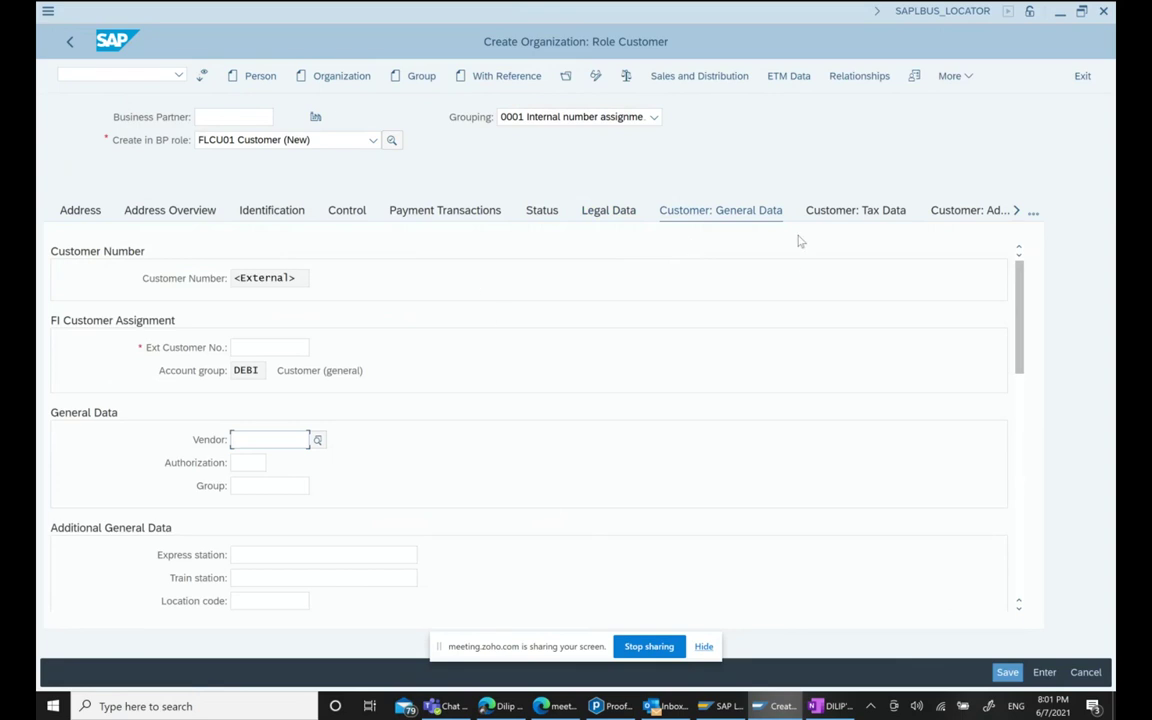
left_click(838, 215)
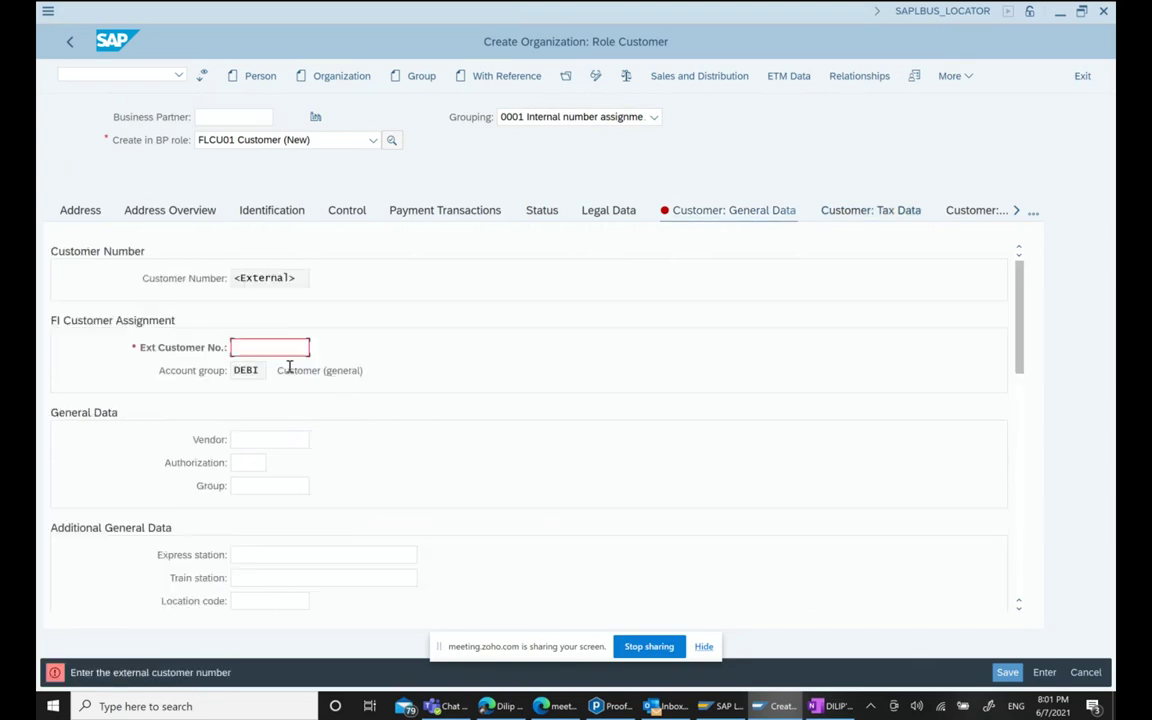
key("Down")
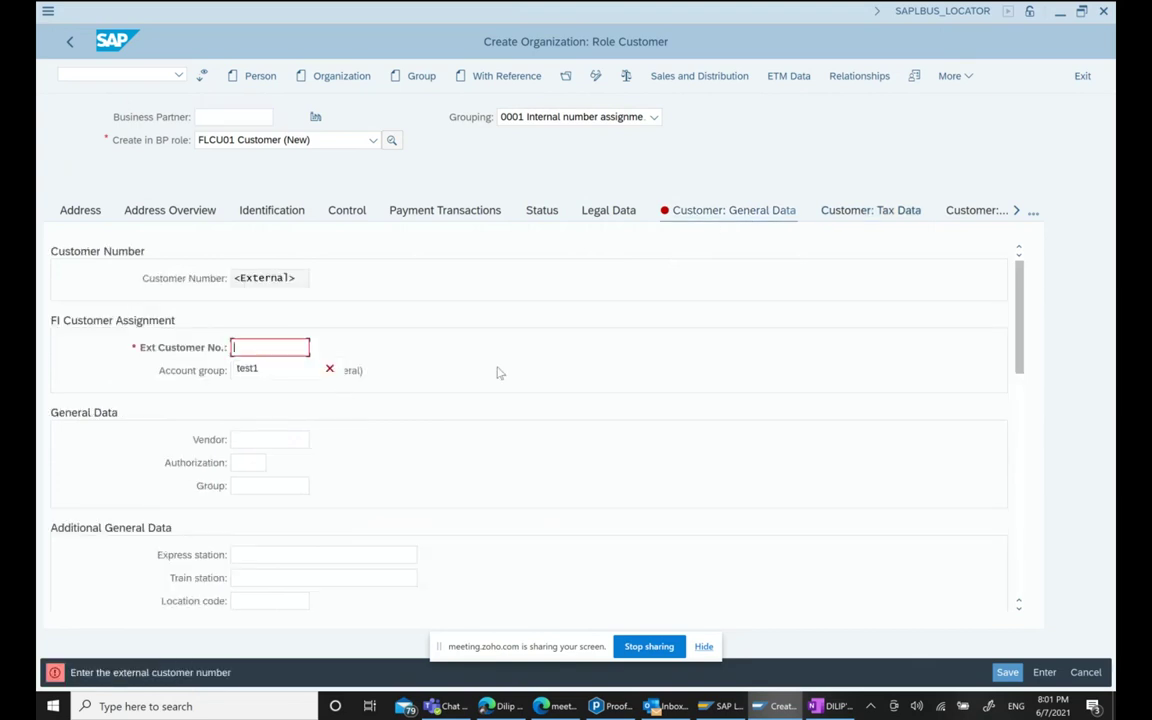
type("CMR1")
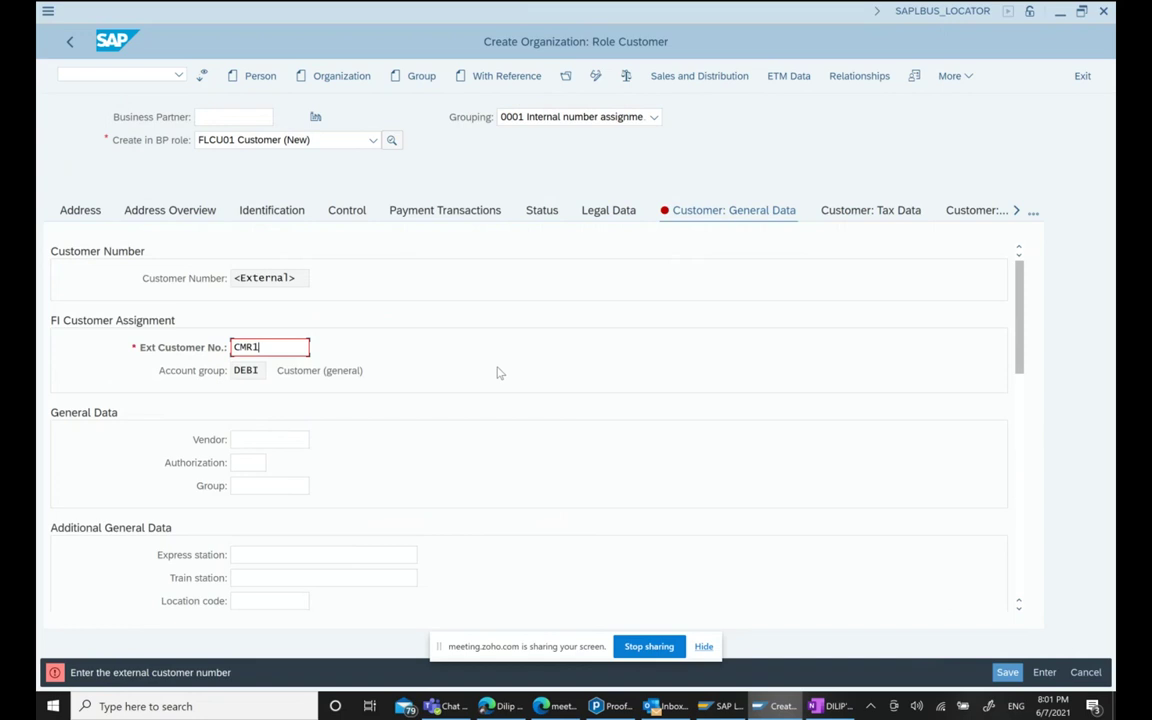
Bring up the Customer: Tax Data and look through its Tax Data and Brazil sections.
left_click(866, 214)
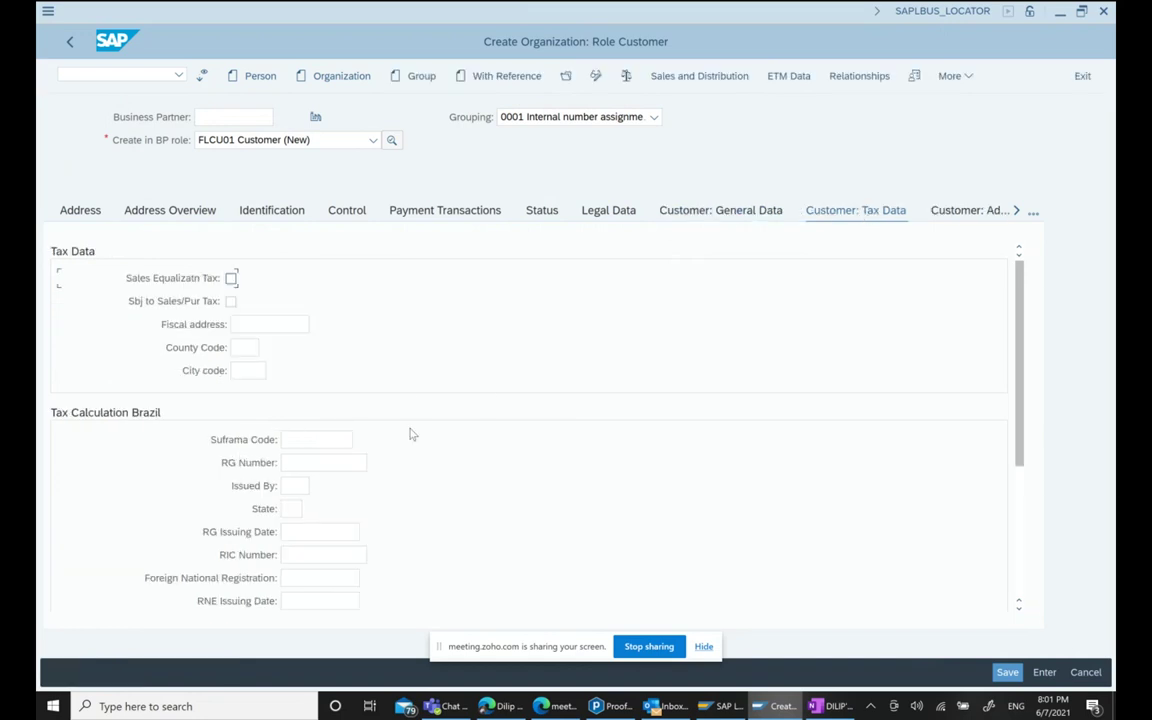
scroll(373, 420, "down", 5)
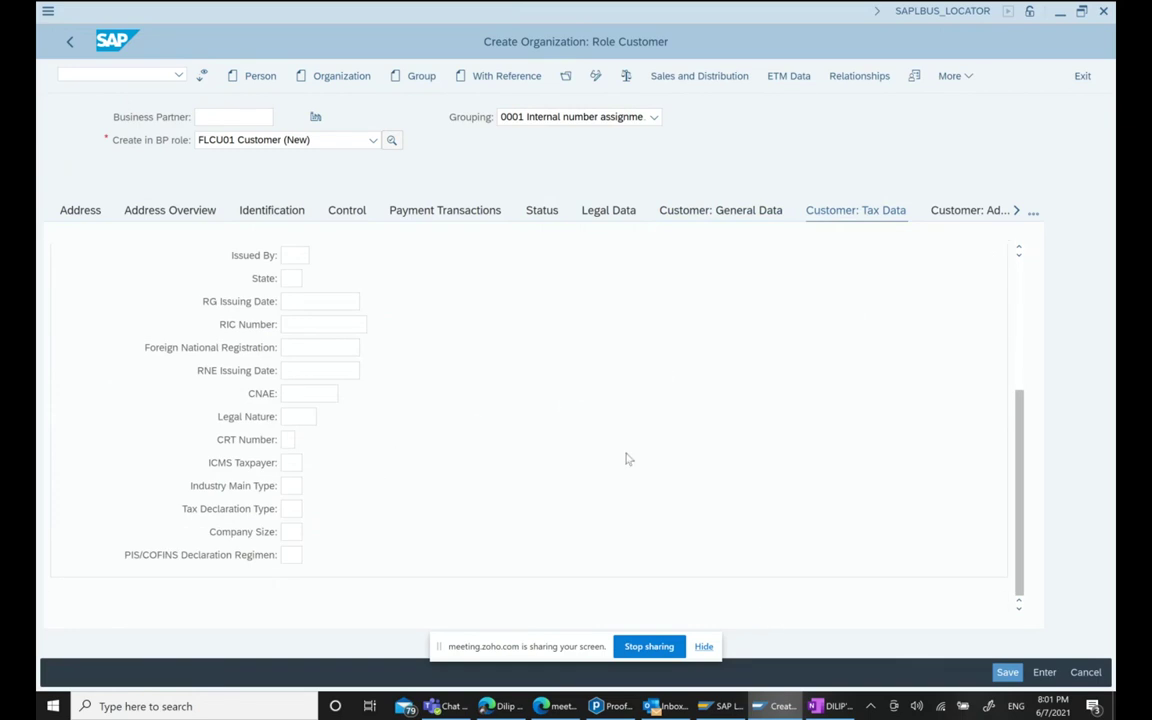
scroll(476, 425, "up", 5)
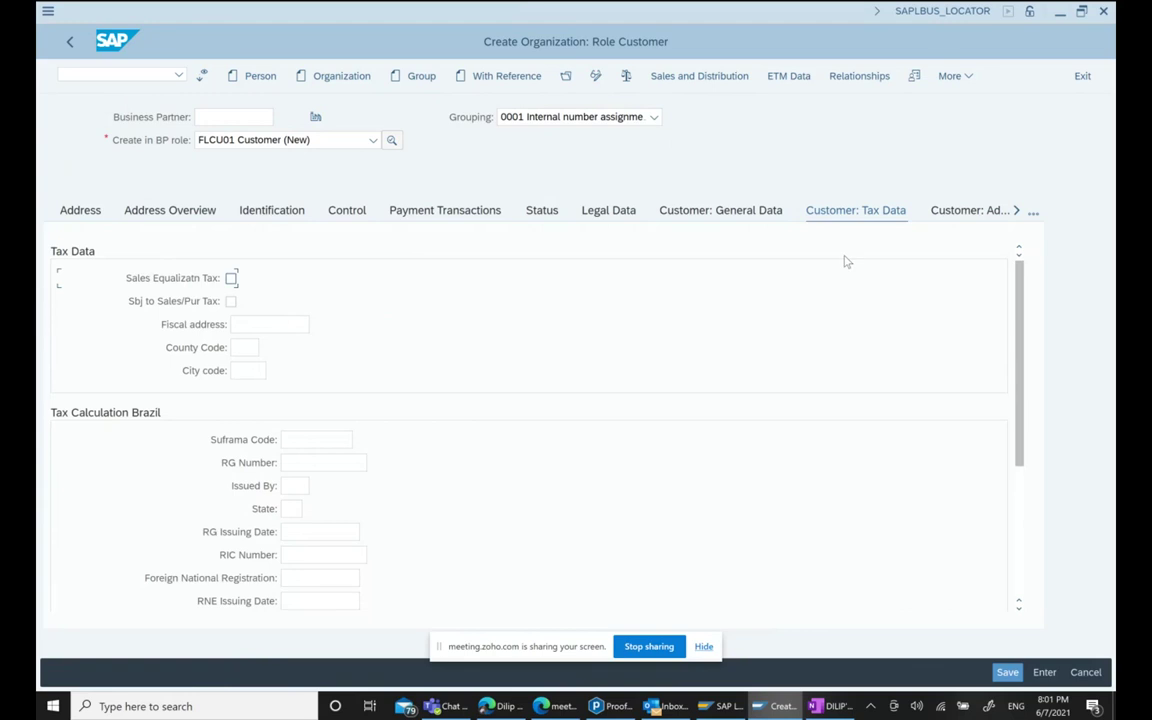
Enter sales area 5100 / 10 / 00 in the Sales and Distribution data.
left_click(716, 83)
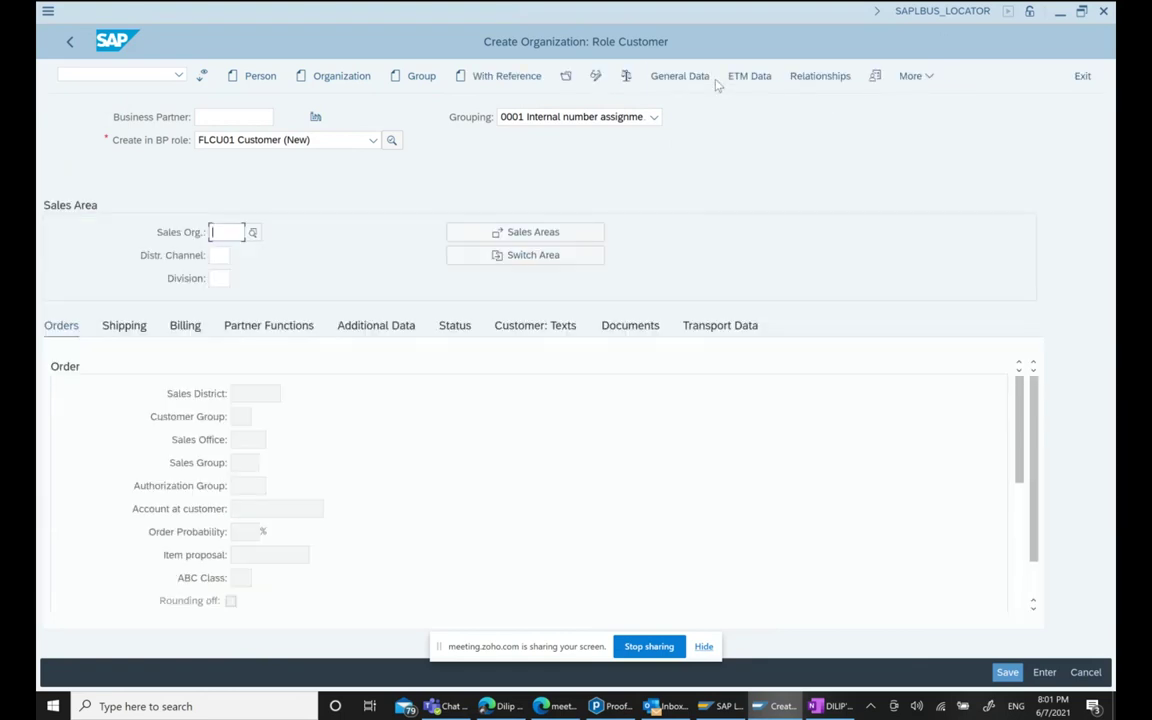
left_click(252, 232)
key("Return")
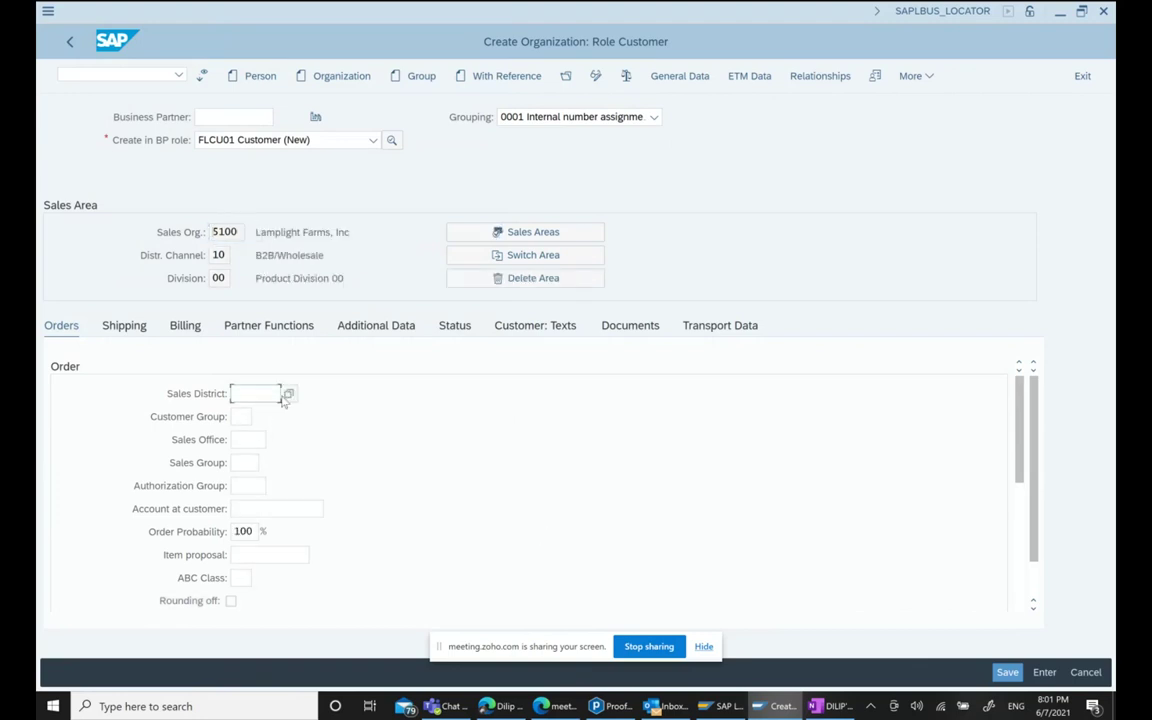
Choose sales district US0001, customer group 02 Hardware and customer pricing procedure 02.
left_click(295, 402)
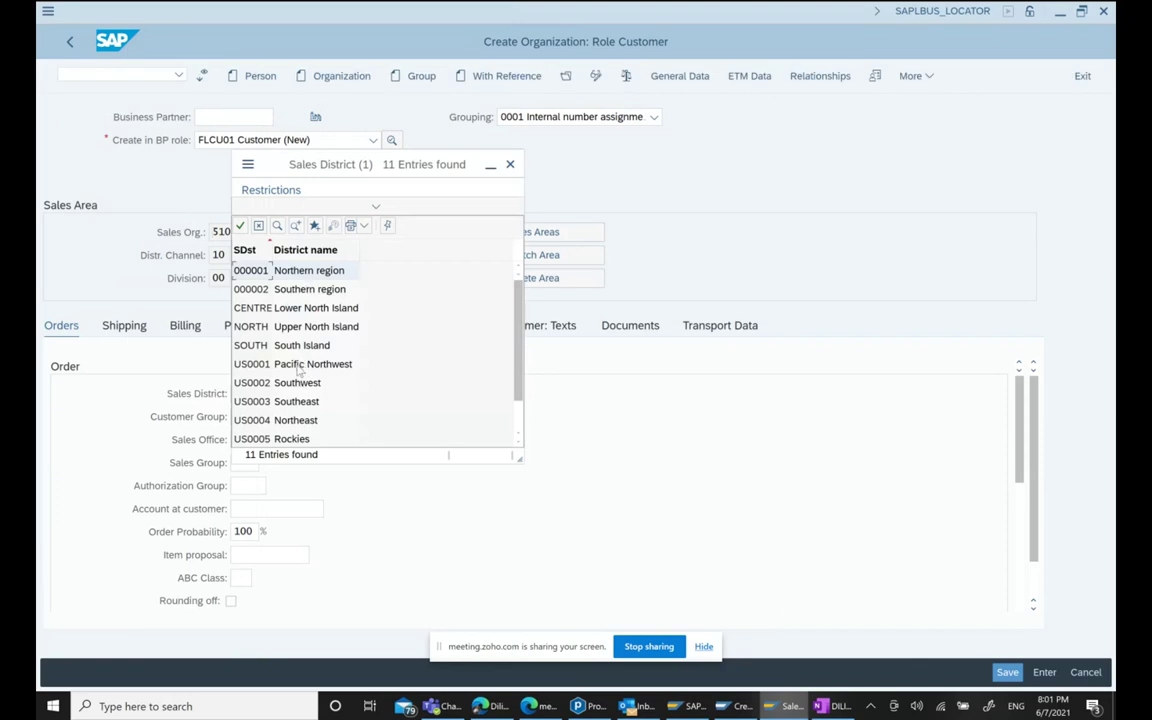
left_click(298, 367)
left_click(250, 417)
left_click(261, 418)
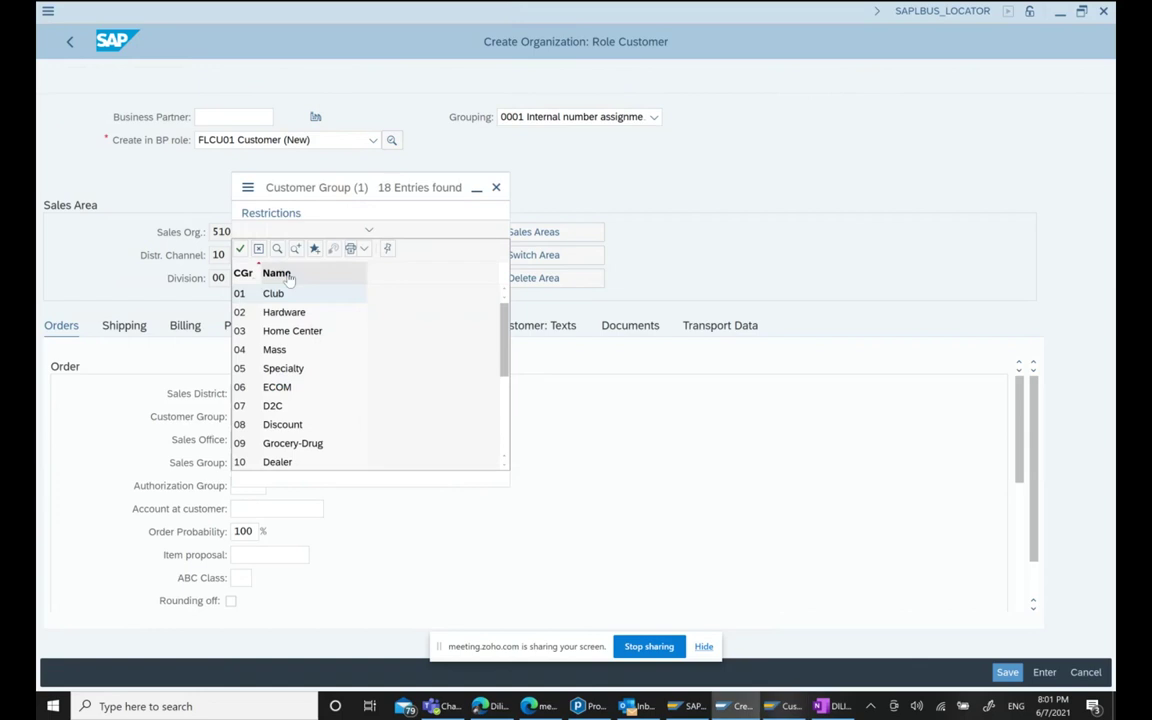
left_click(293, 316)
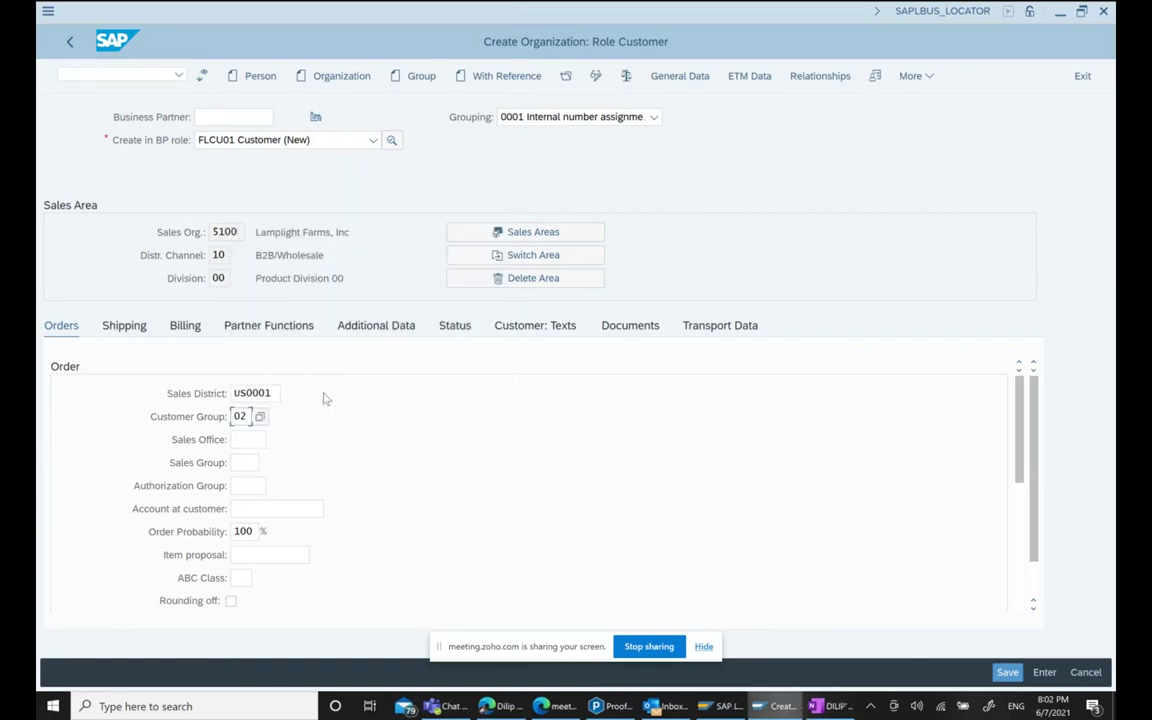
scroll(322, 398, "down", 3)
scroll(323, 398, "down", 1)
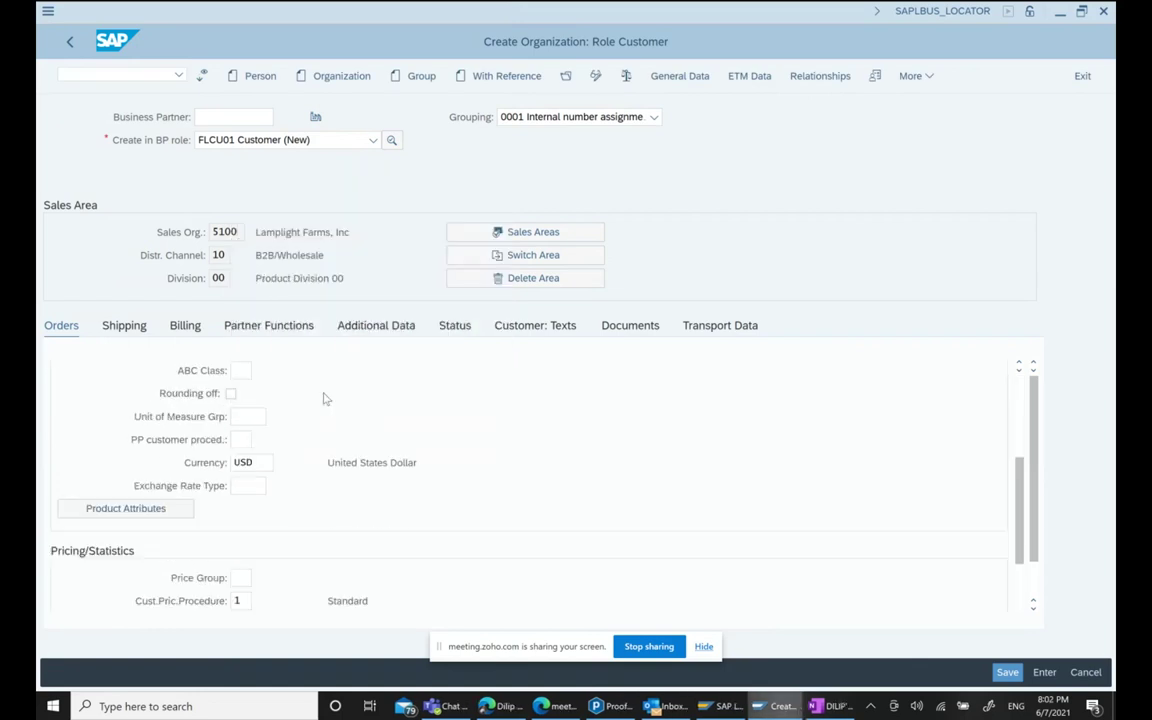
scroll(323, 398, "down", 2)
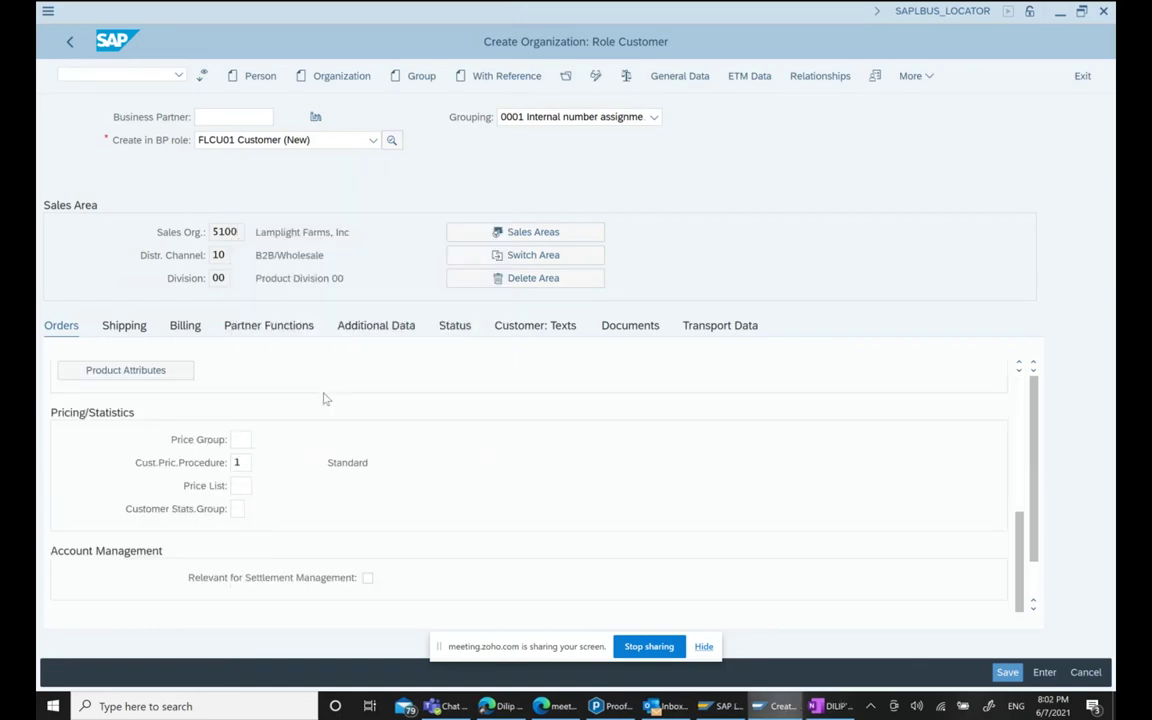
left_click(260, 463)
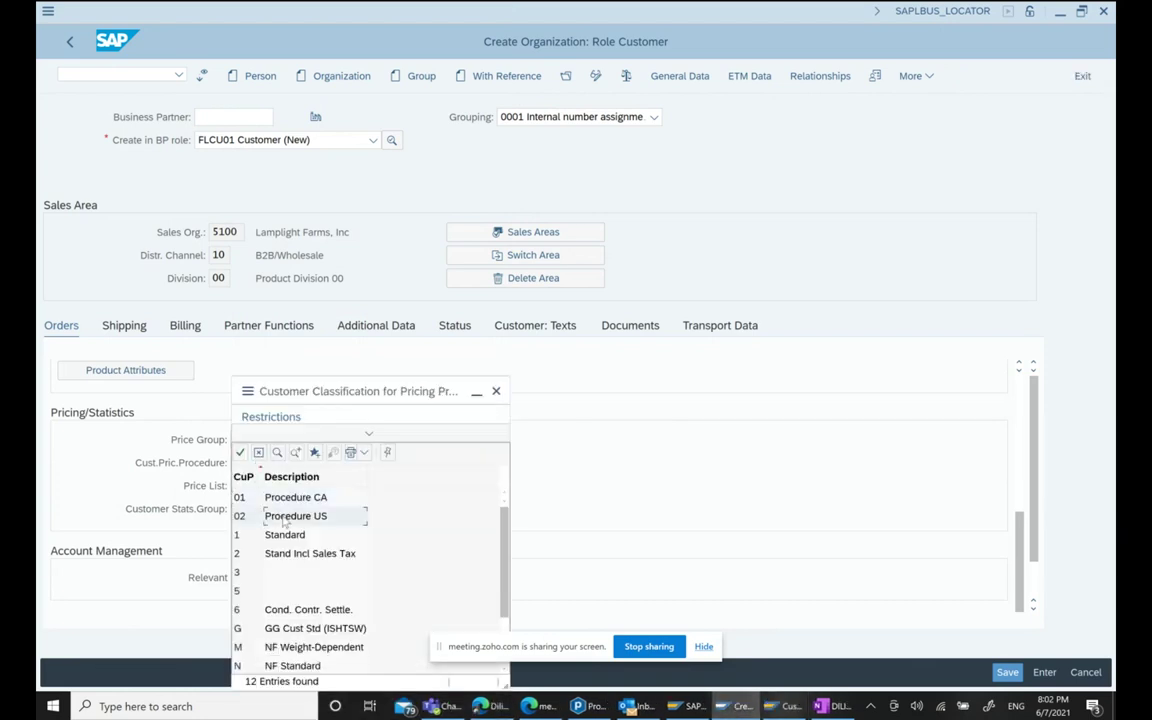
double_click(285, 518)
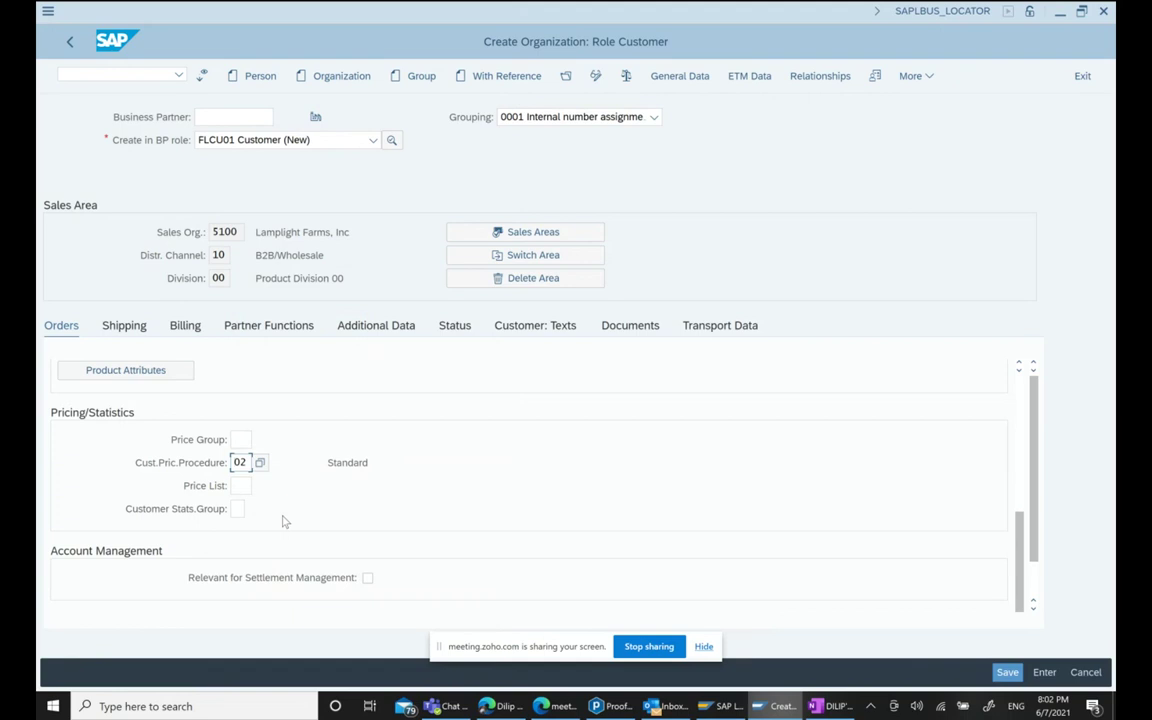
left_click(148, 336)
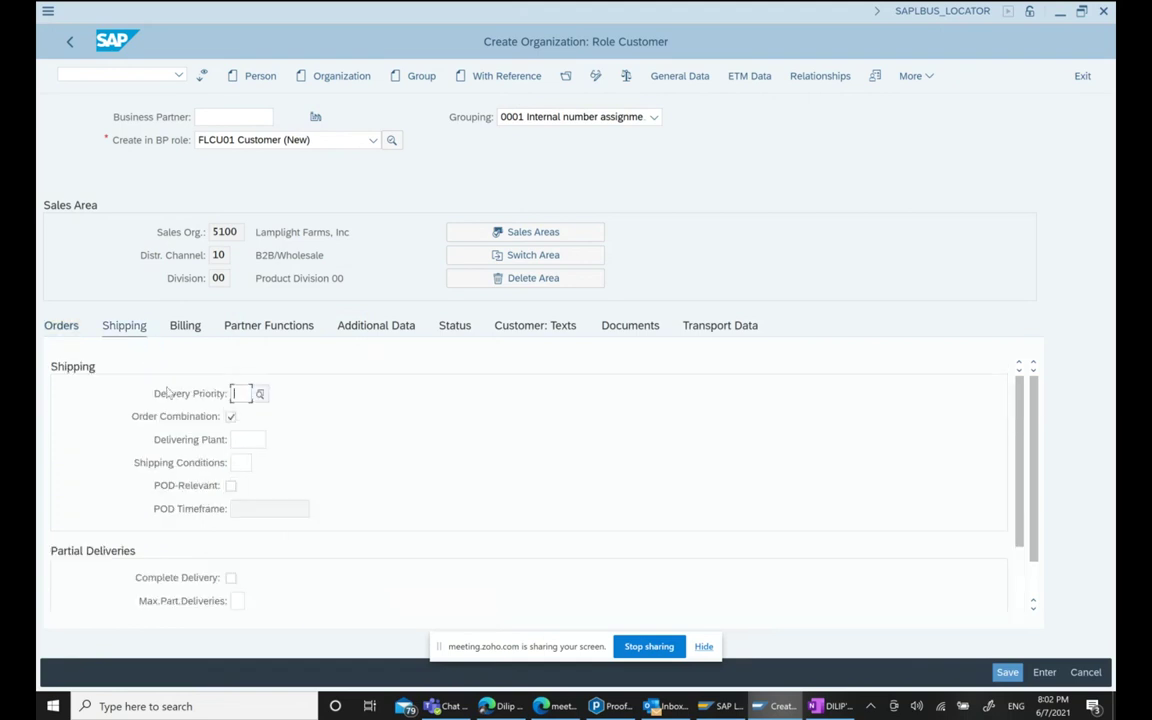
Set delivery priority 01 High, delivering plant 5100 and shipping conditions 01 Standard.
left_click(260, 395)
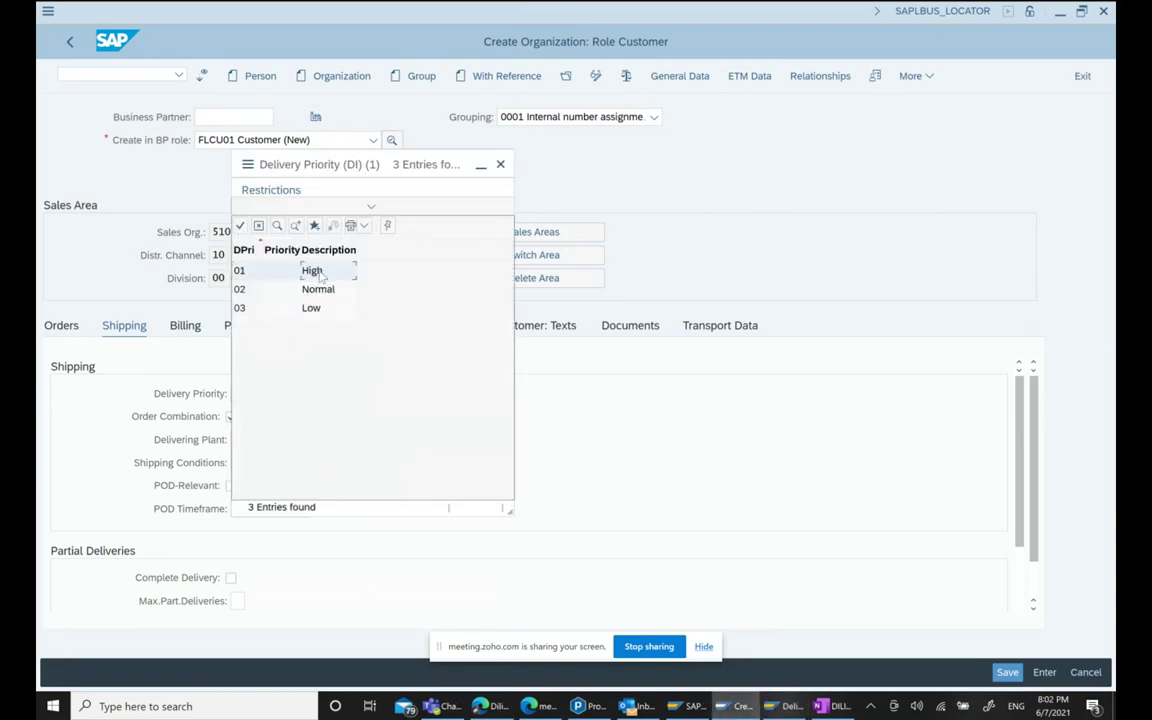
left_click(312, 270)
left_click(250, 440)
left_click(274, 440)
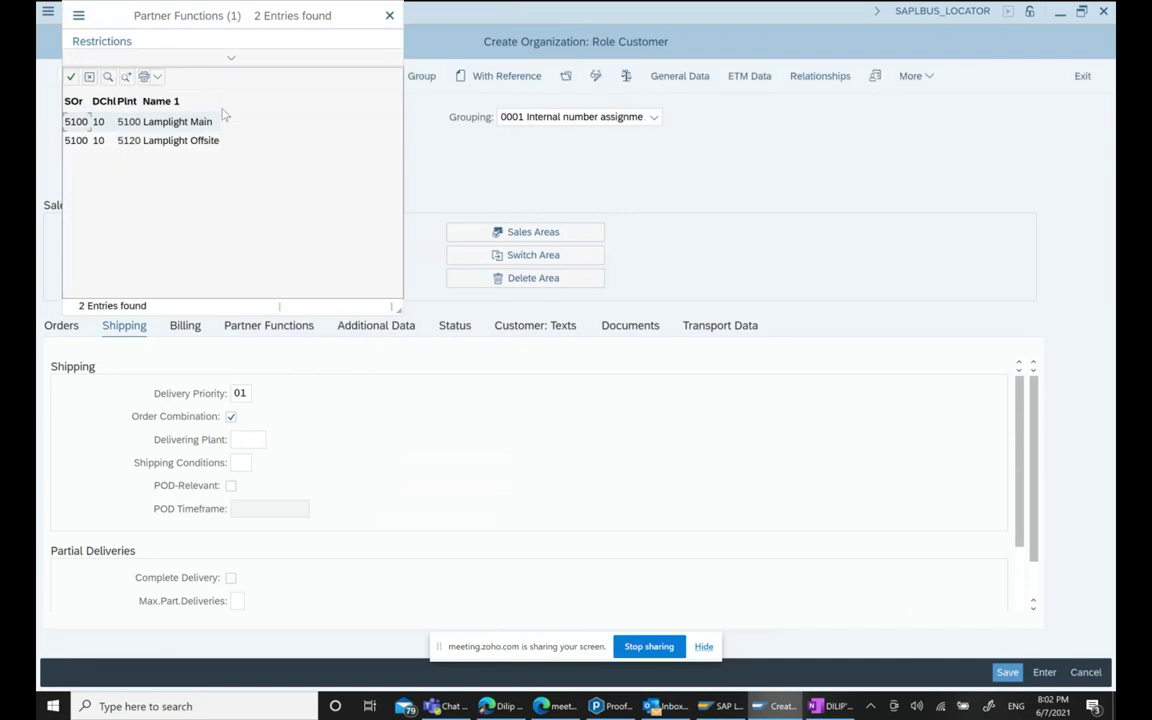
left_click(192, 122)
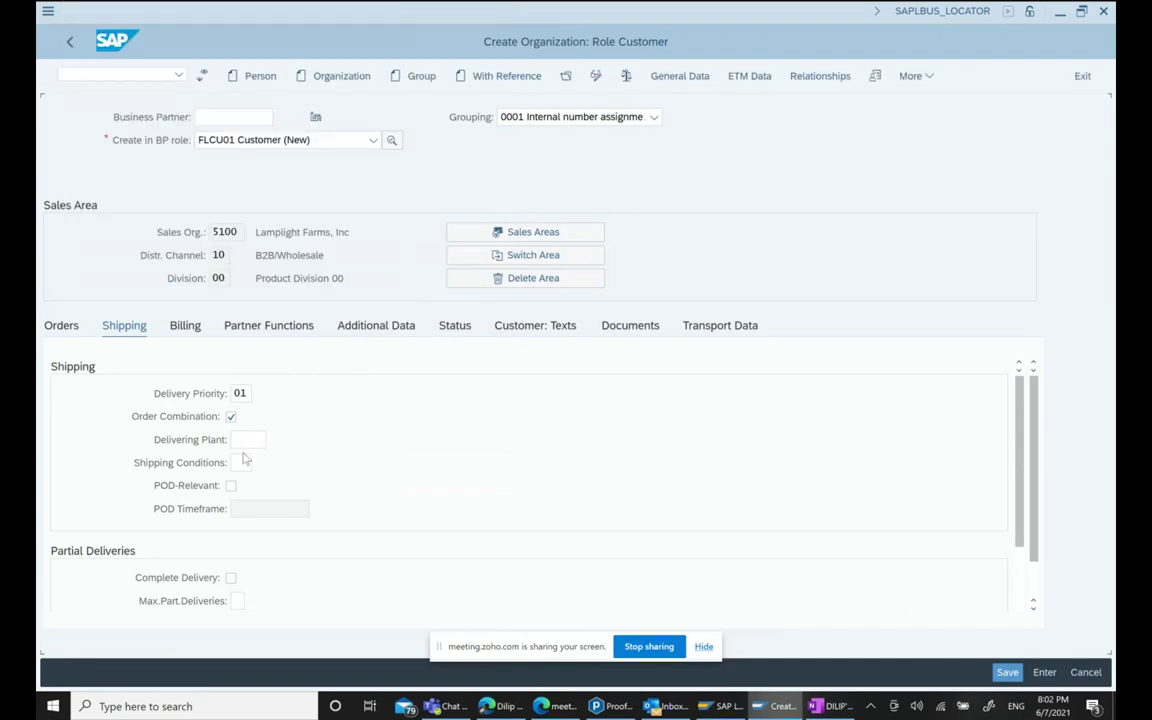
left_click(248, 463)
left_click(261, 463)
left_click(271, 340)
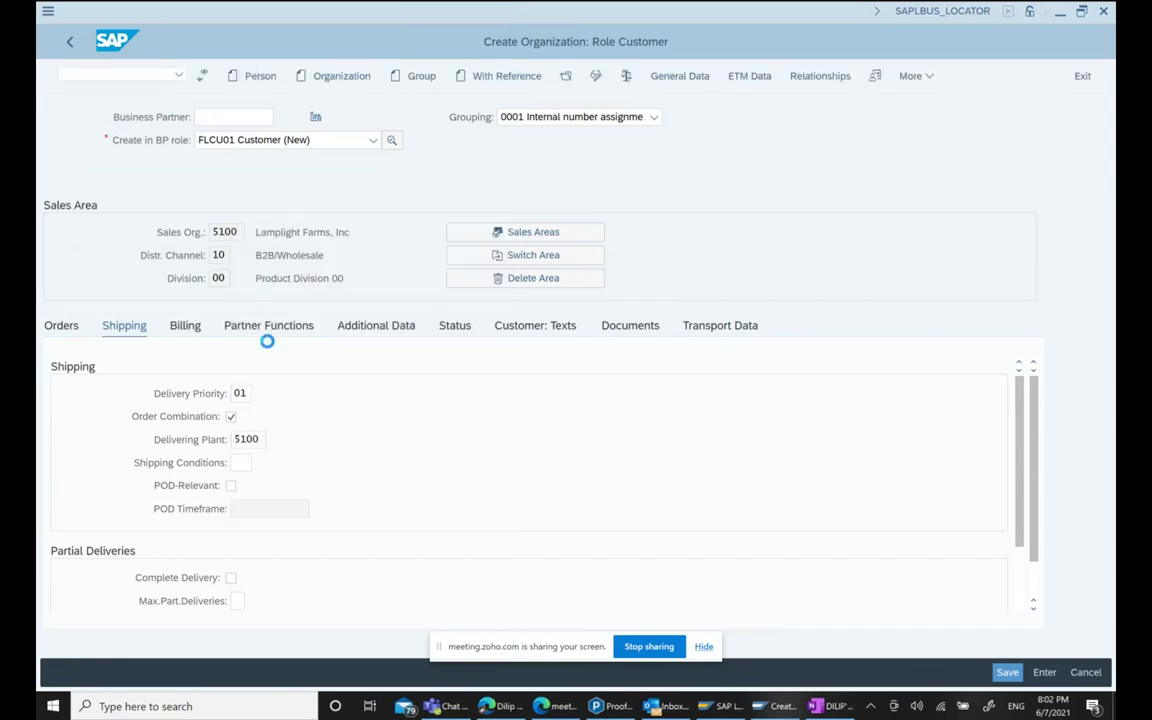
scroll(414, 426, "down", 3)
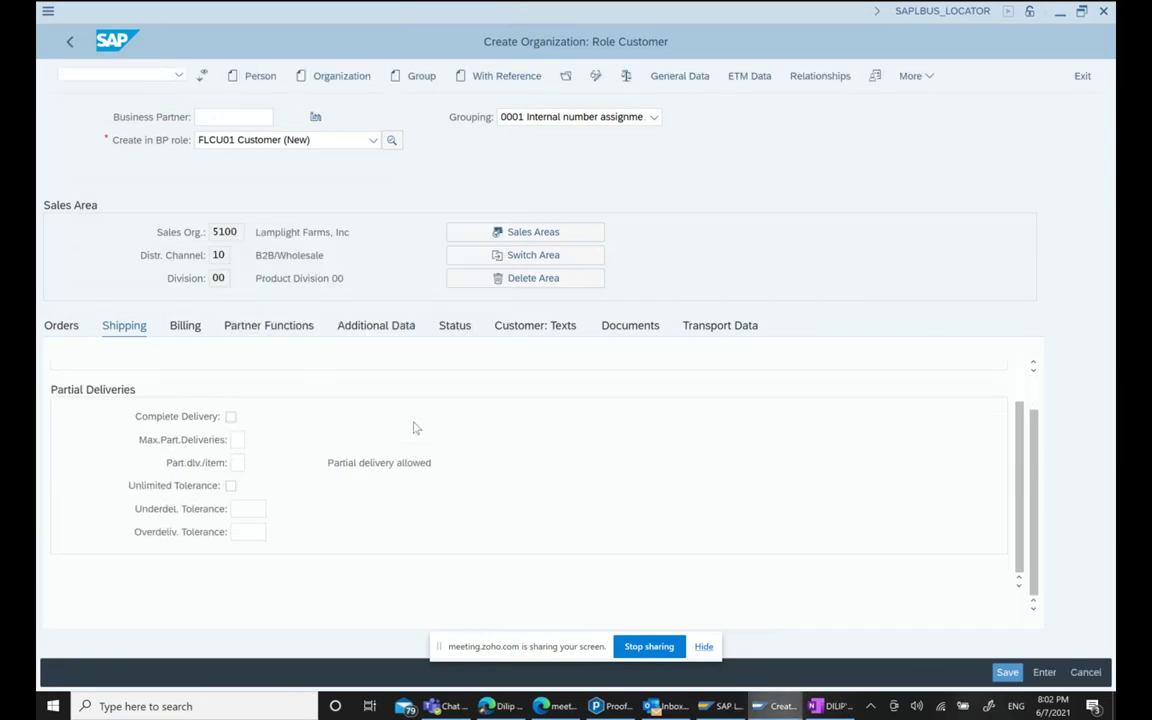
left_click(186, 327)
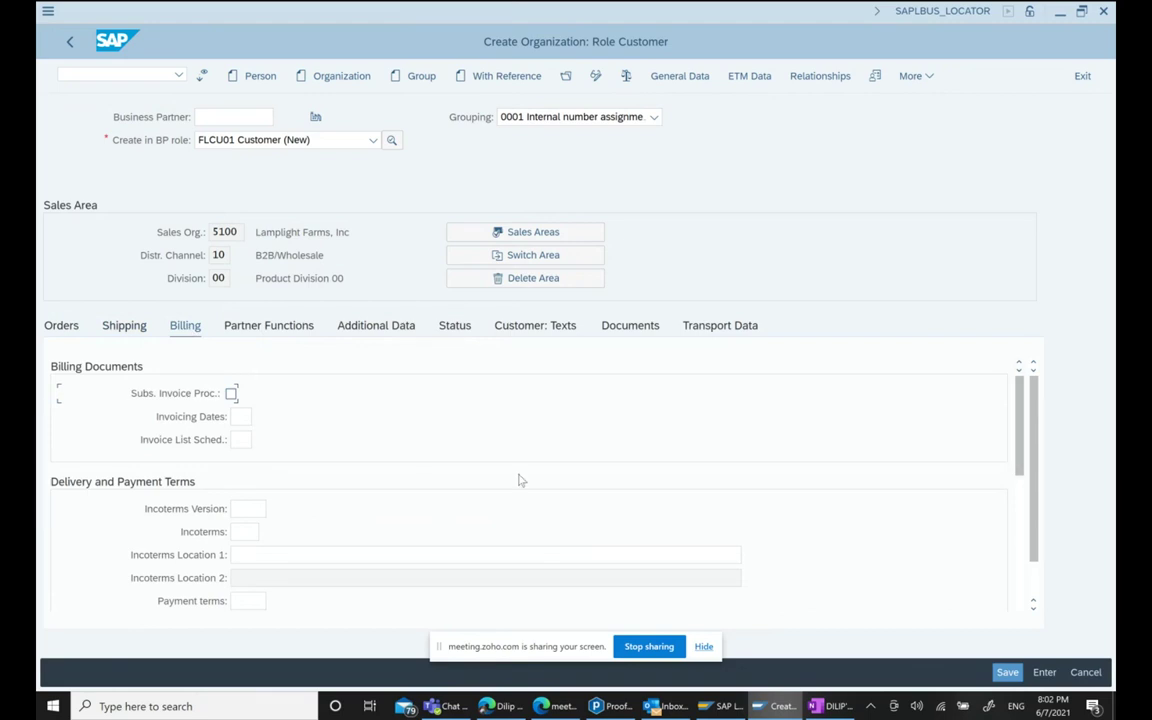
Enter incoterms FOB with location WAREHOUSE and payment terms 0002 in the billing data.
scroll(518, 480, "down", 1)
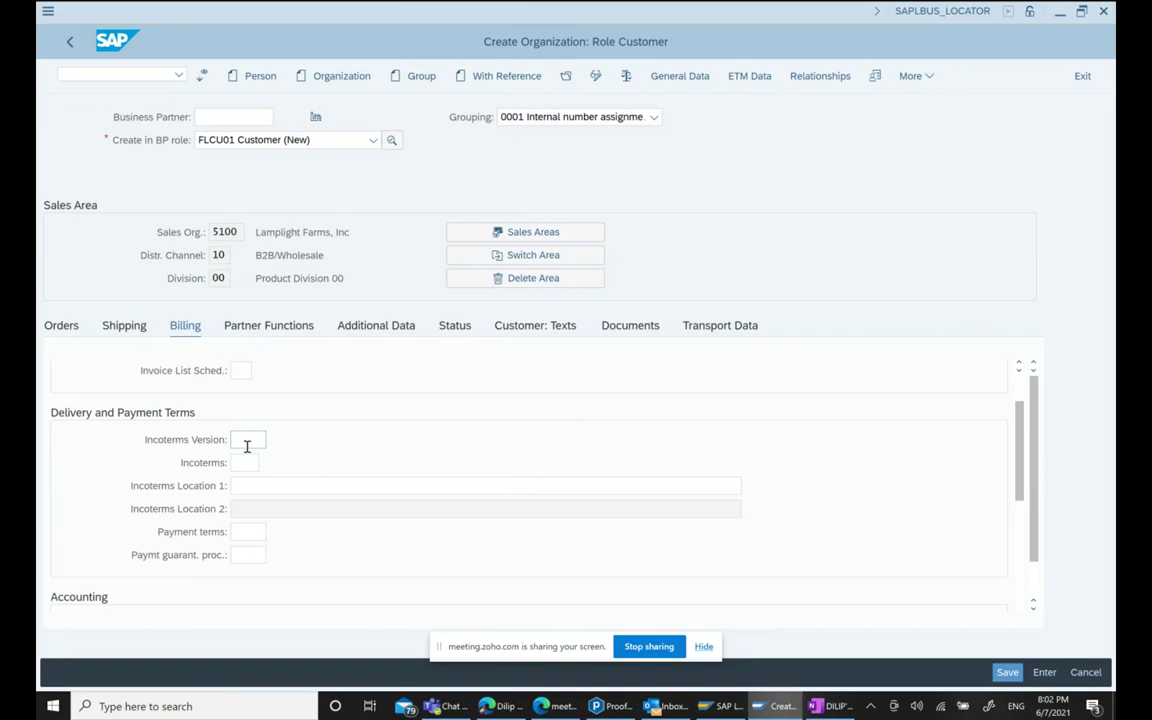
left_click(247, 464)
key("Down")
key("Return")
left_click(337, 487)
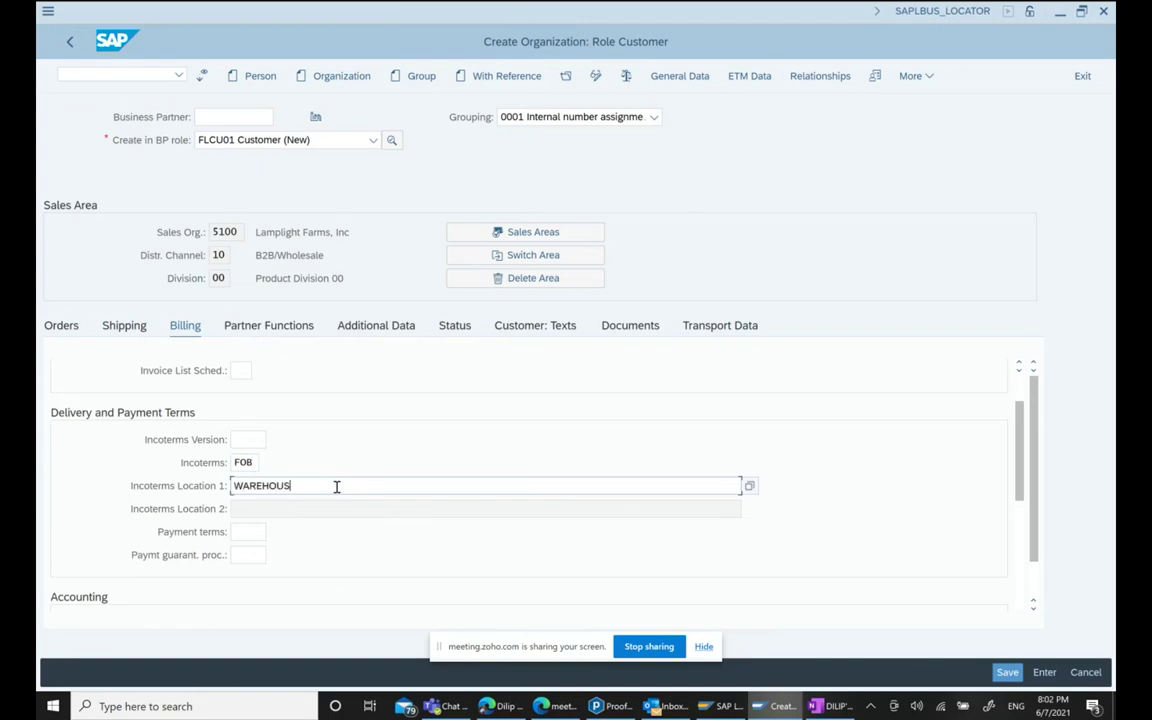
type("WAREHOUSE")
left_click(259, 534)
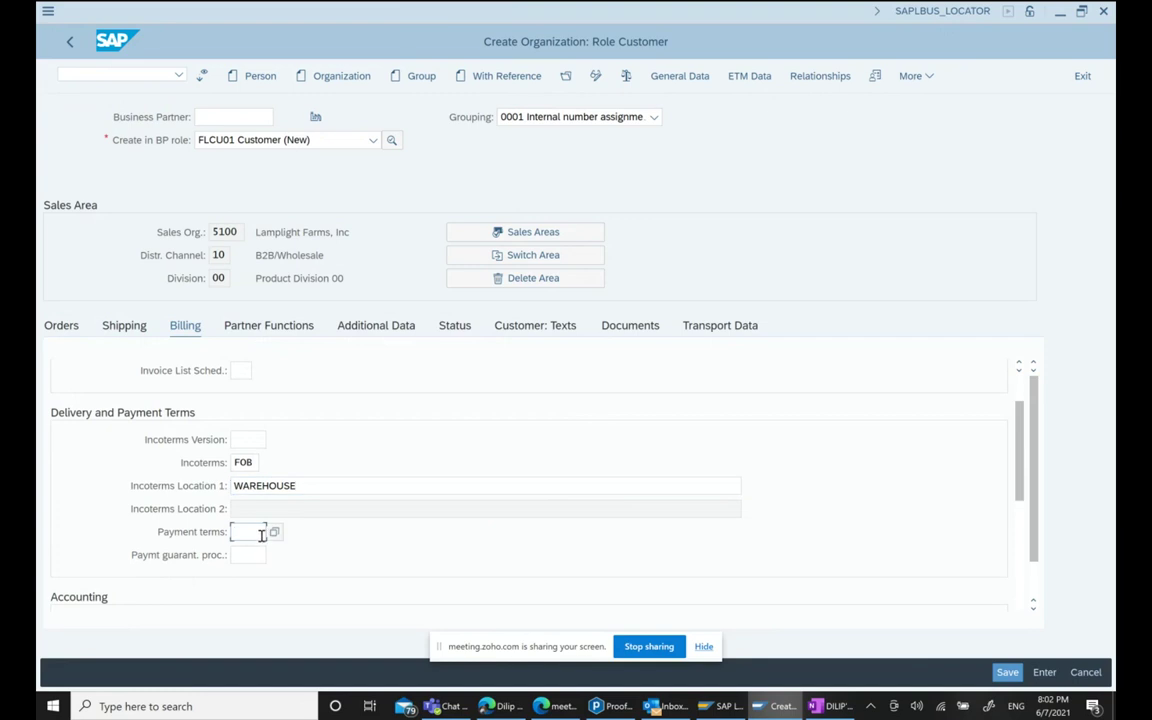
left_click(274, 532)
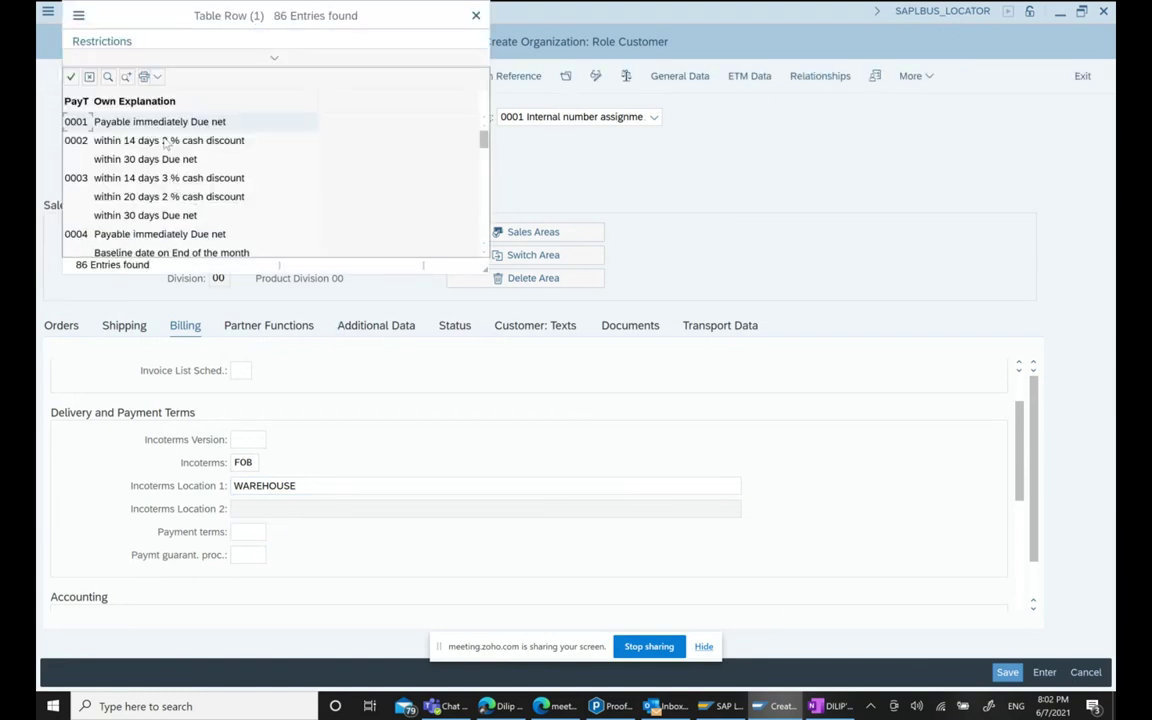
left_click(165, 141)
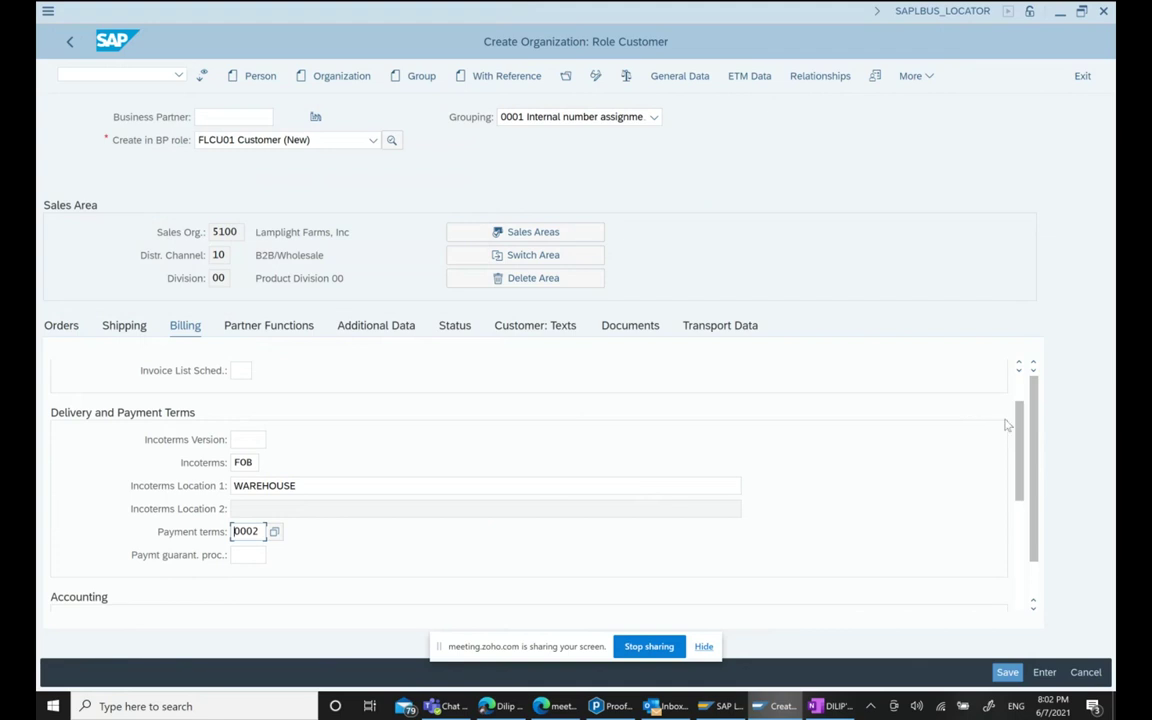
Mark the US output tax as classification 0 Tax Exempt and review the partner functions.
left_click_drag(1019, 423, 1034, 481)
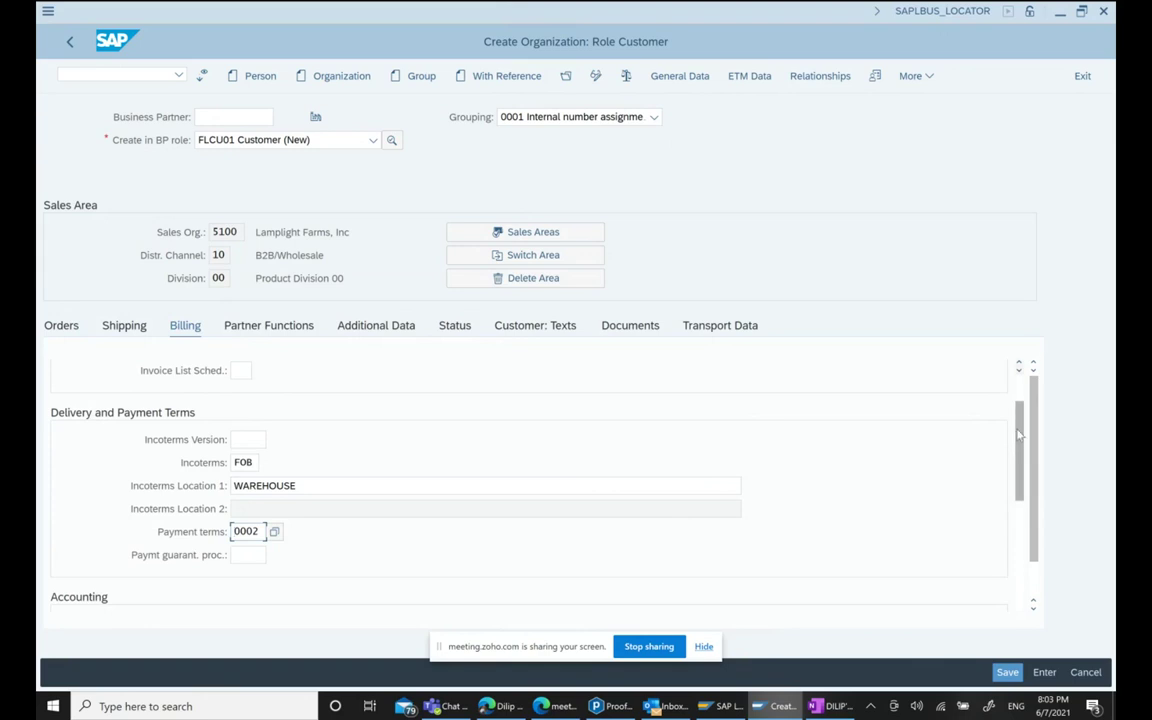
scroll(600, 480, "down", 3)
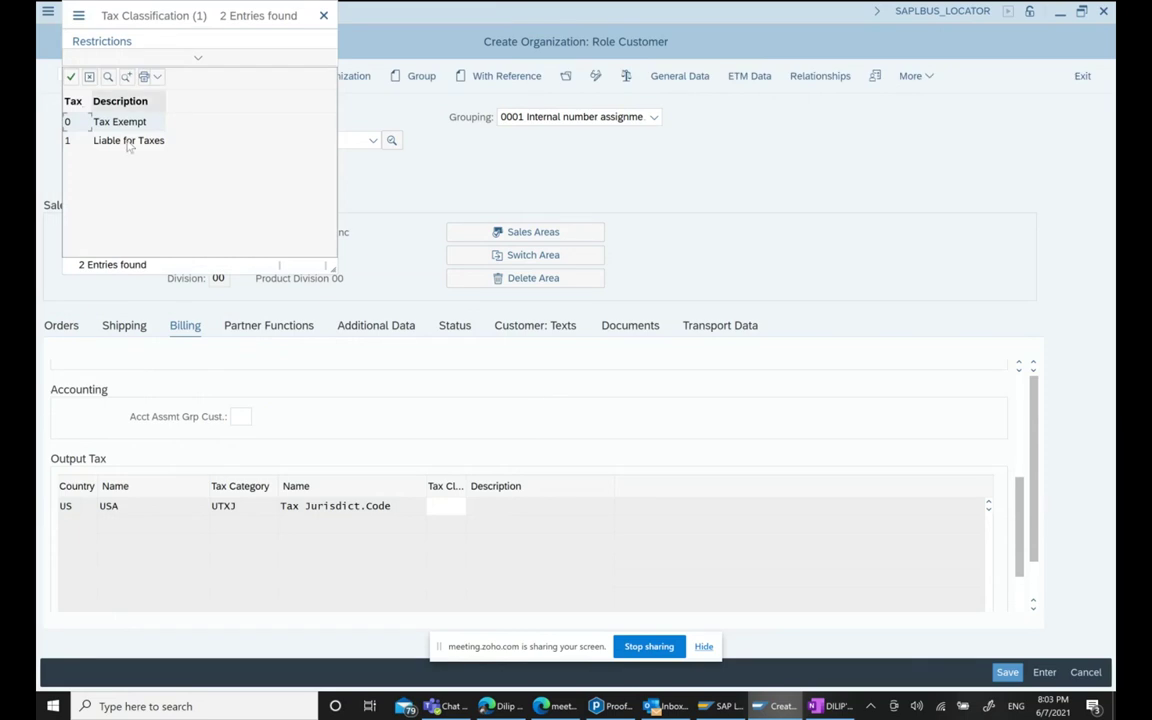
left_click(114, 124)
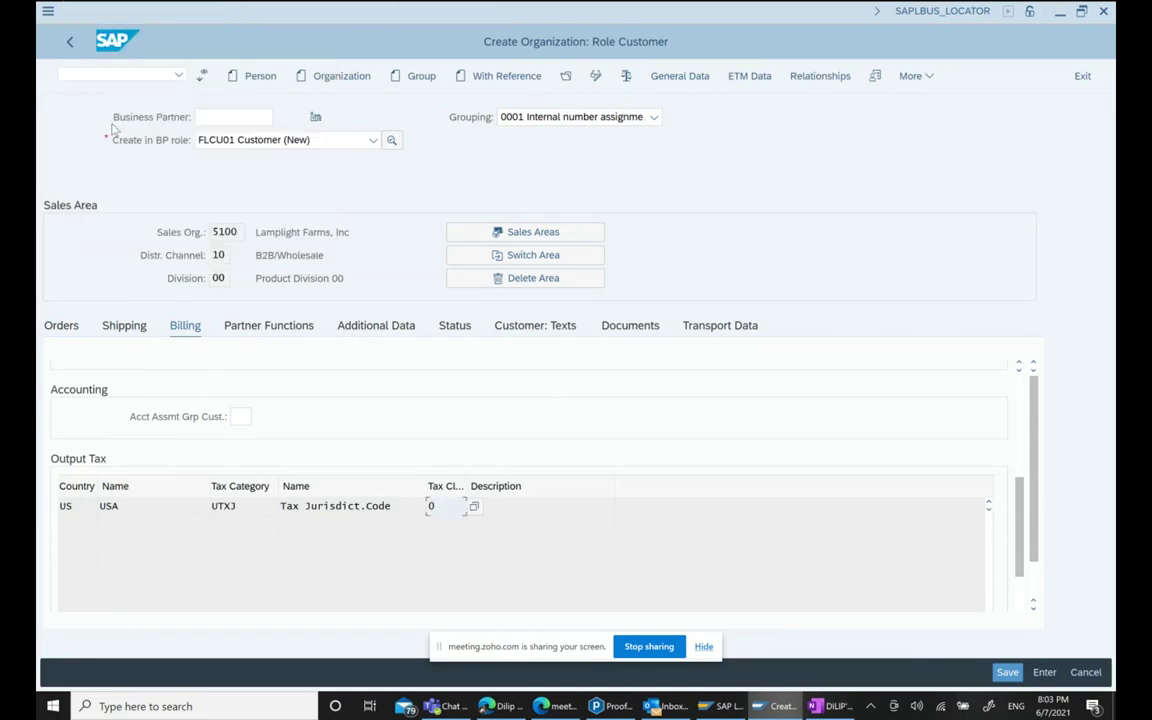
left_click(278, 326)
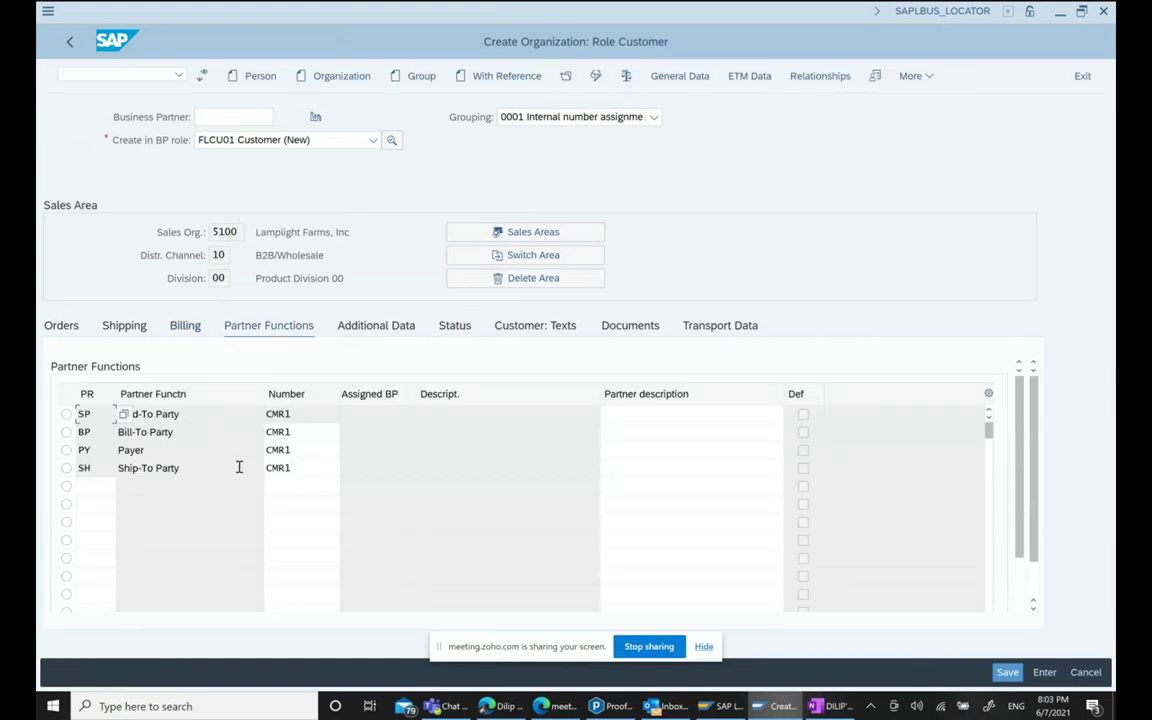
Review the Additional Data and Status tabs, then save the new customer business partner.
left_click(392, 333)
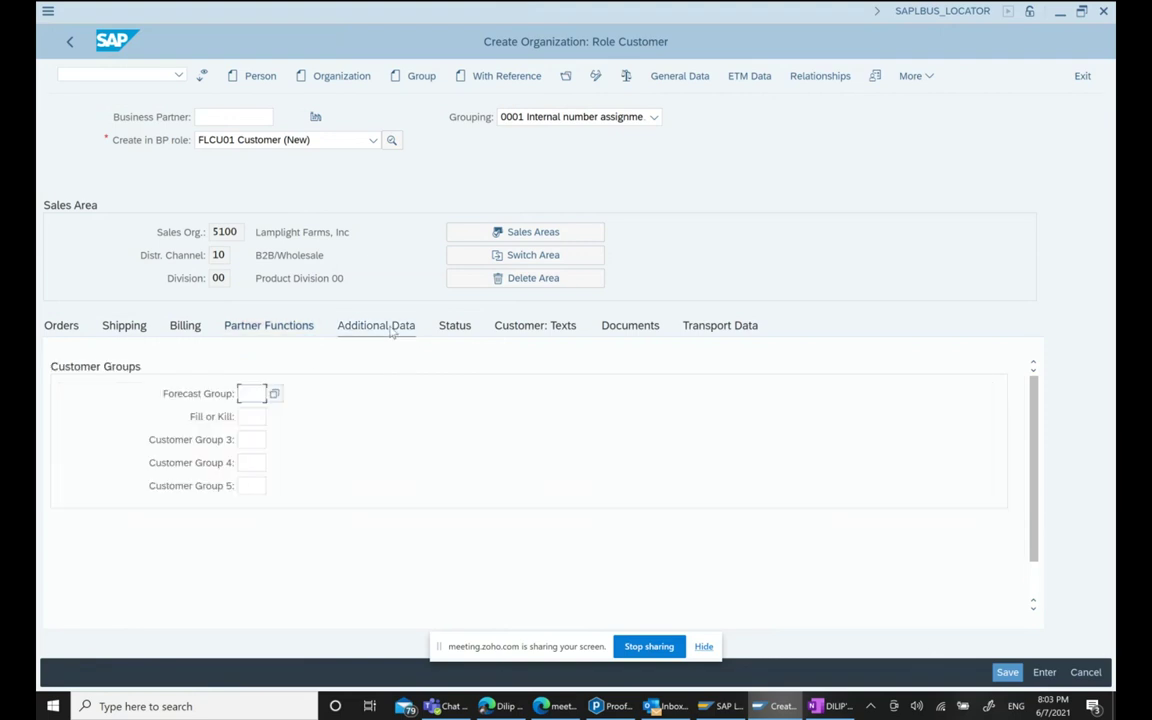
left_click(458, 328)
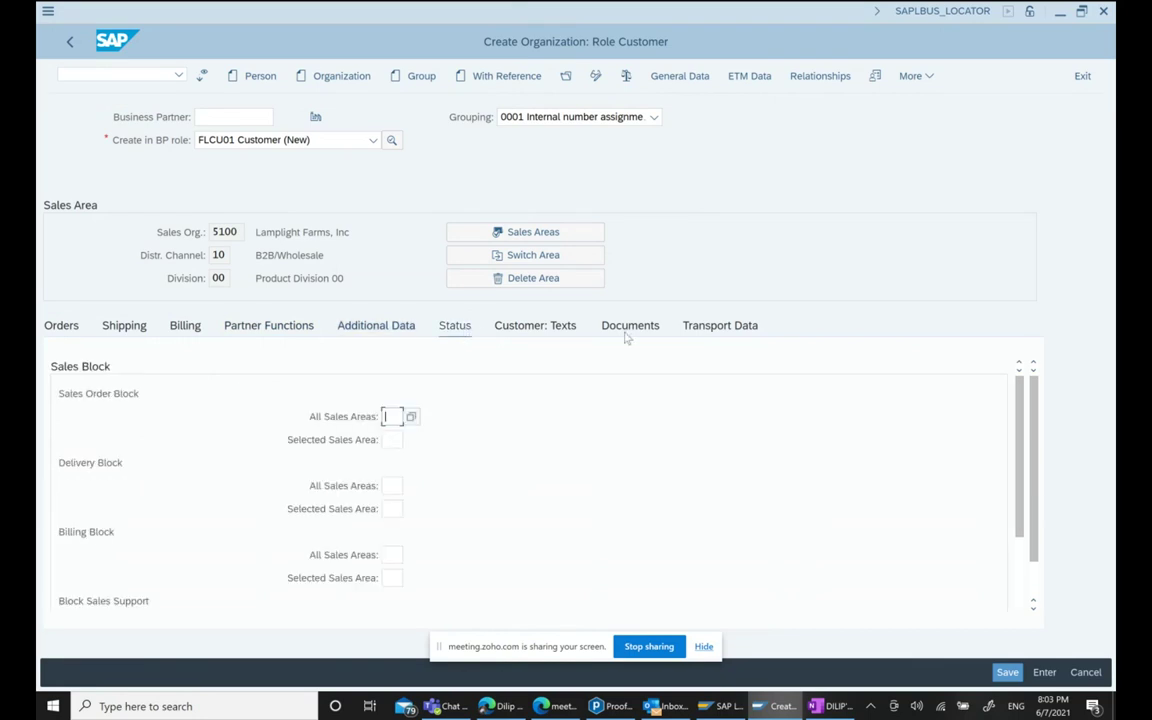
left_click(1007, 673)
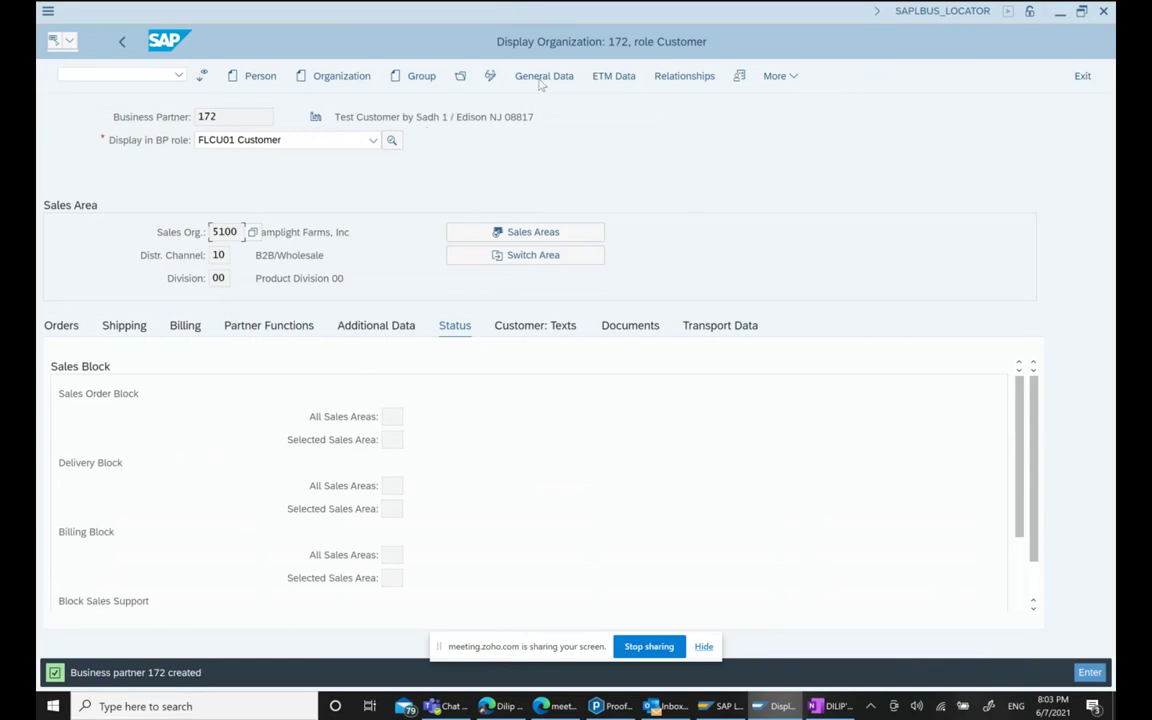
Switch partner 172 to change mode and add the role FLCU00 Customer (Fin.Accounting).
left_click(490, 77)
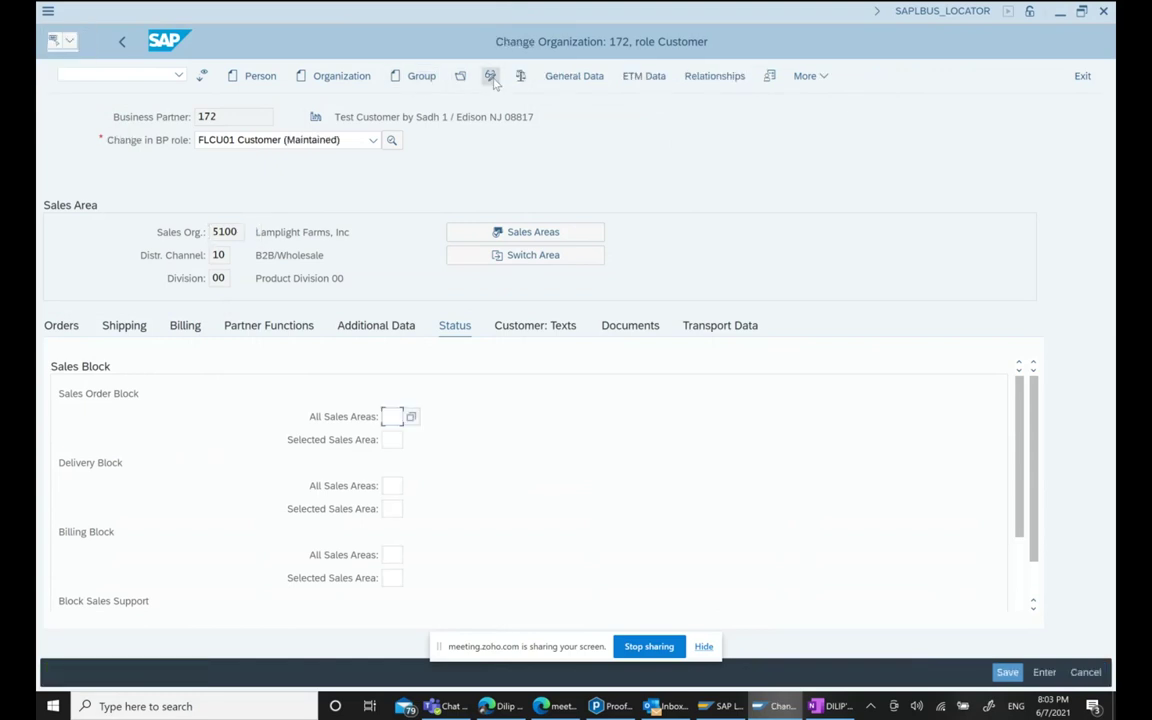
left_click(373, 140)
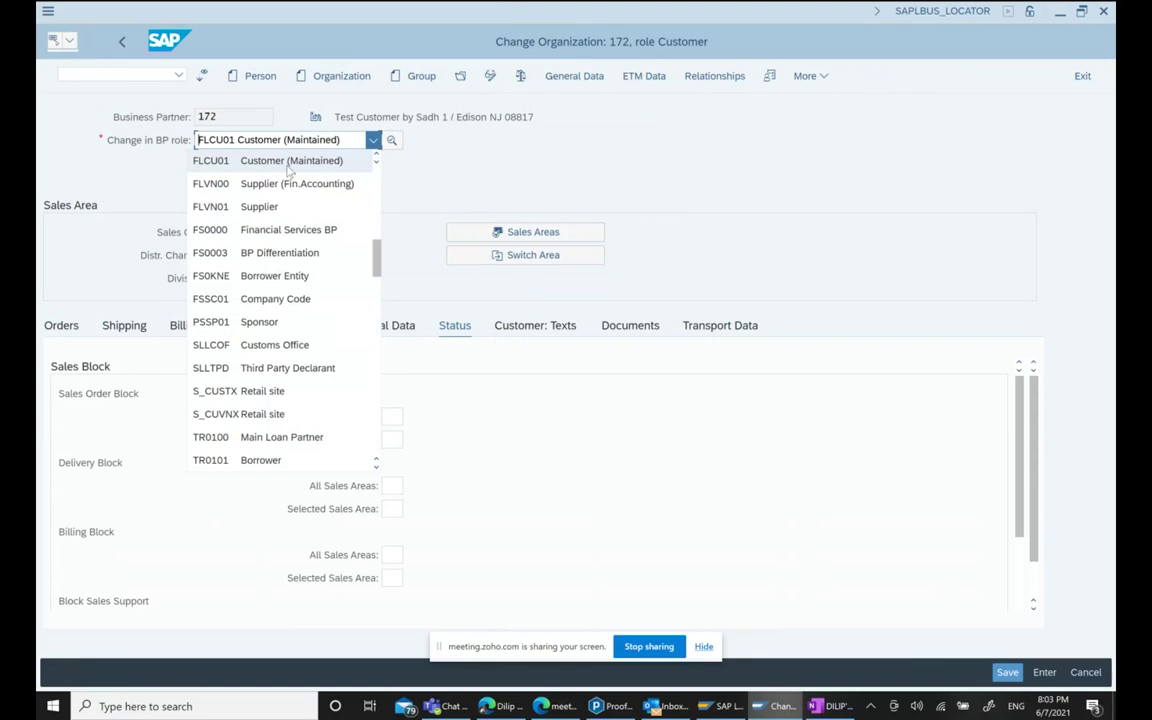
scroll(300, 215, "up", 1)
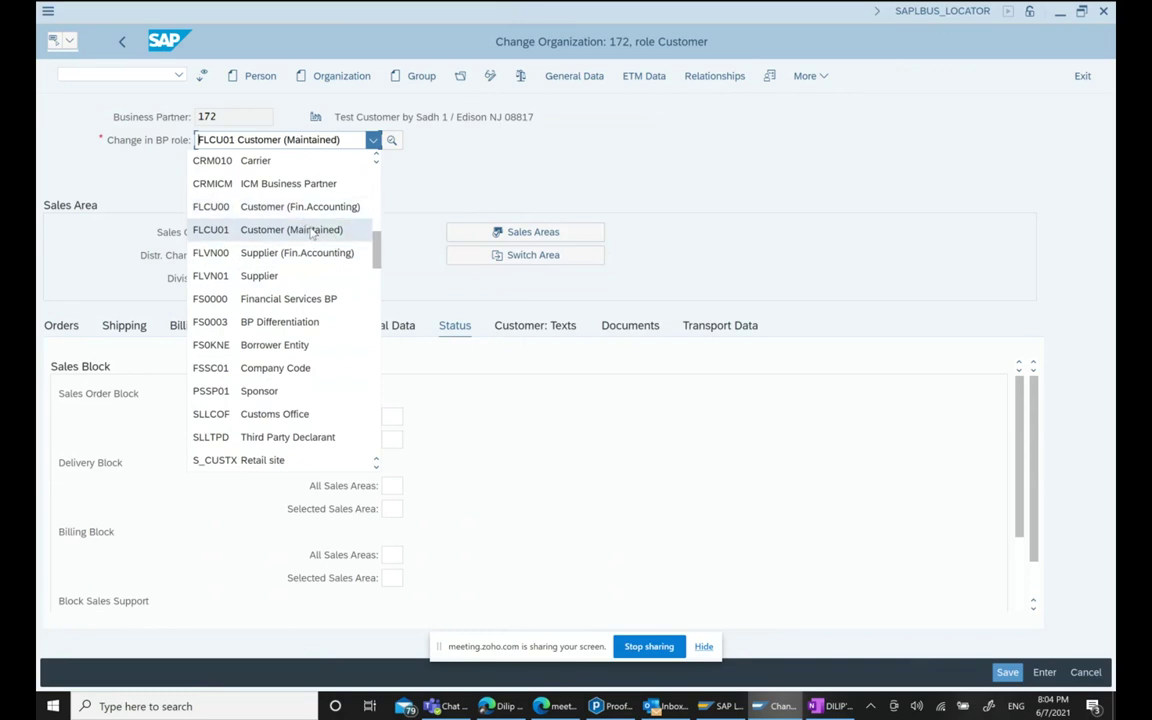
scroll(314, 255, "up", 2)
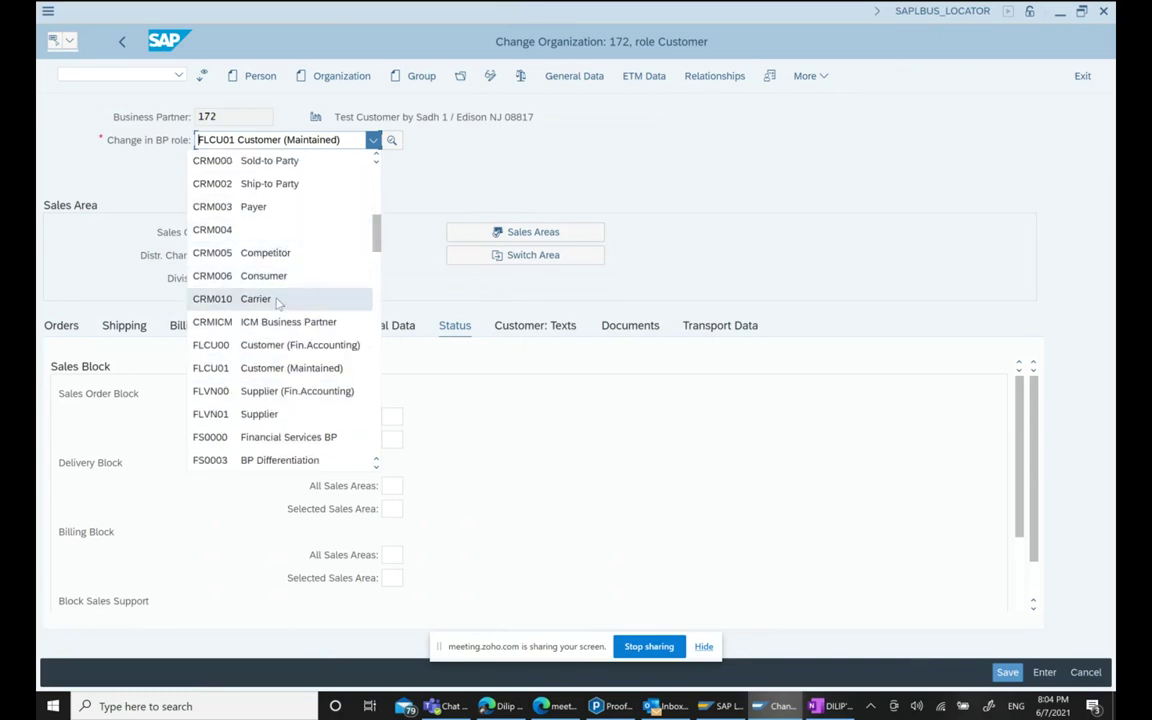
scroll(295, 320, "up", 4)
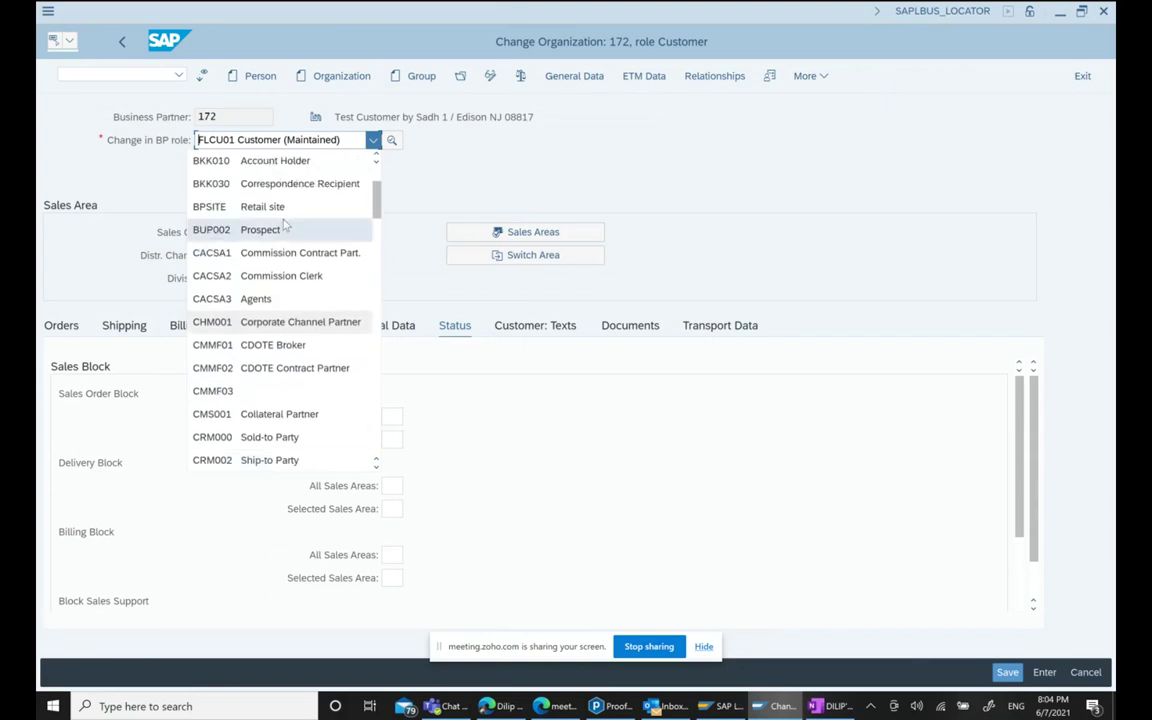
scroll(285, 225, "down", 10)
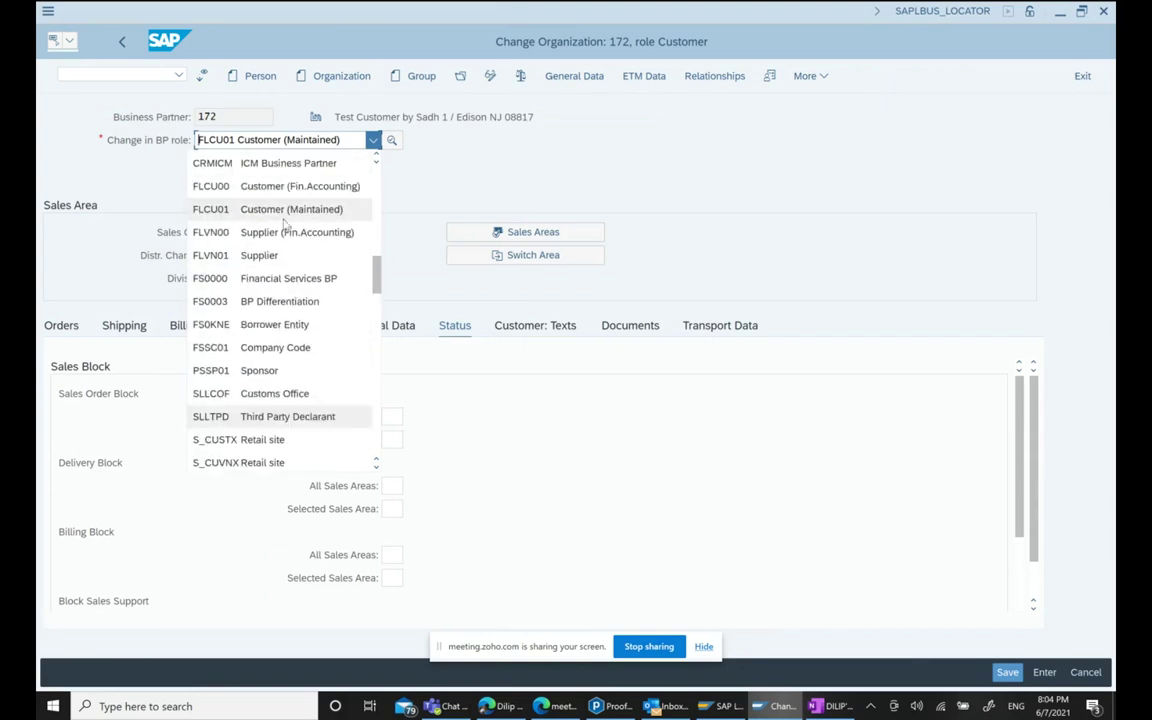
scroll(285, 223, "down", 5)
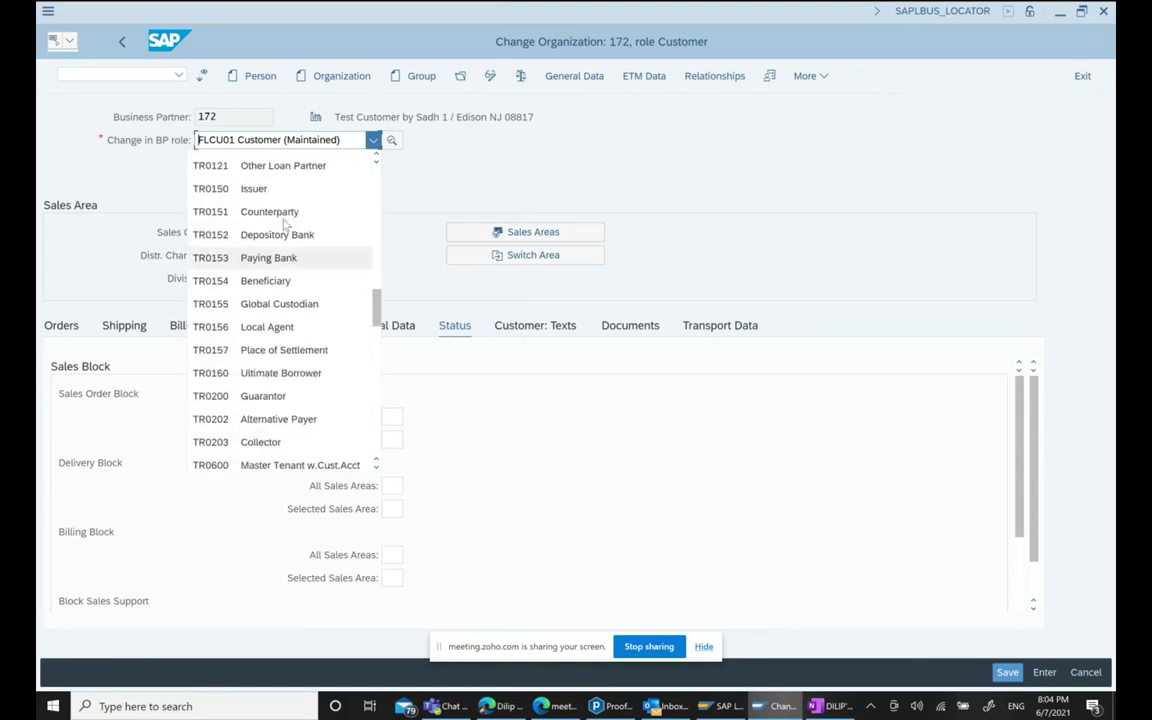
scroll(285, 225, "down", 1)
scroll(285, 226, "up", 4)
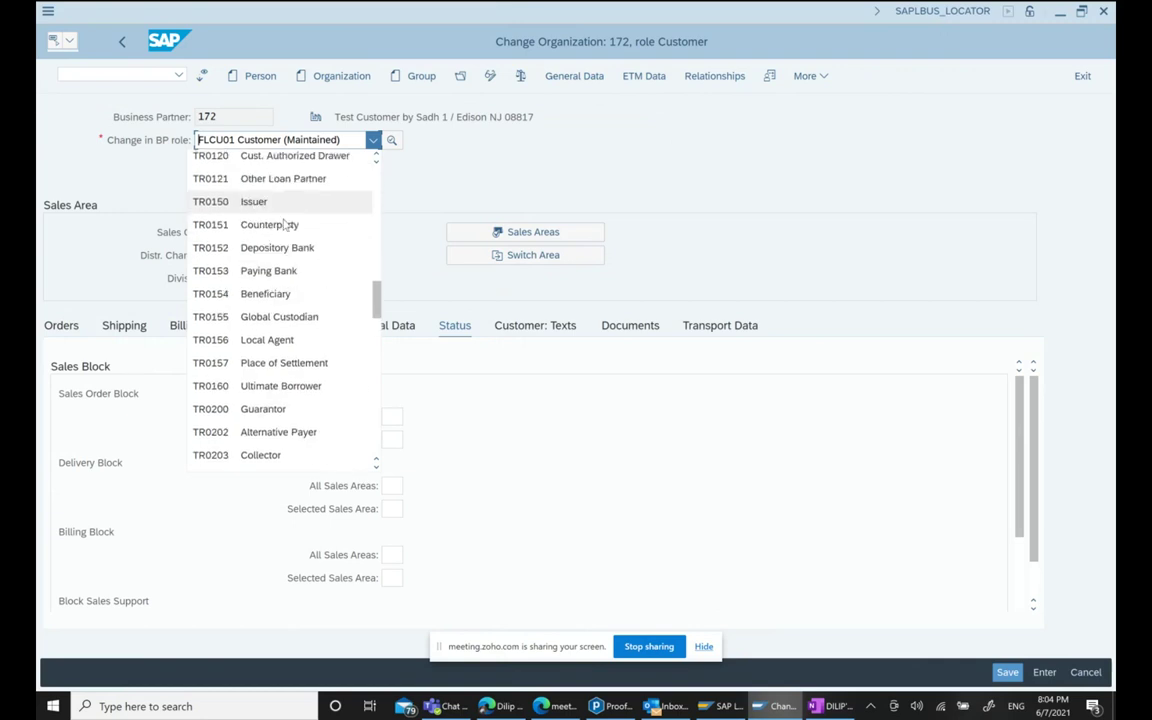
scroll(285, 225, "up", 5)
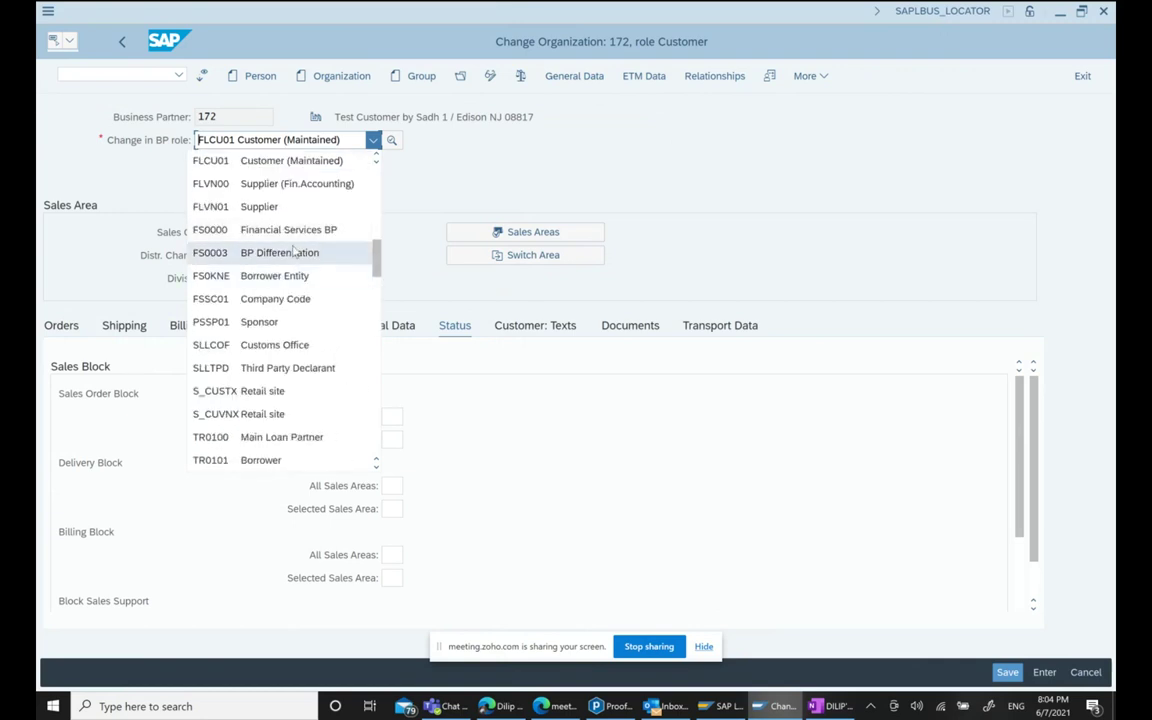
scroll(333, 252, "up", 3)
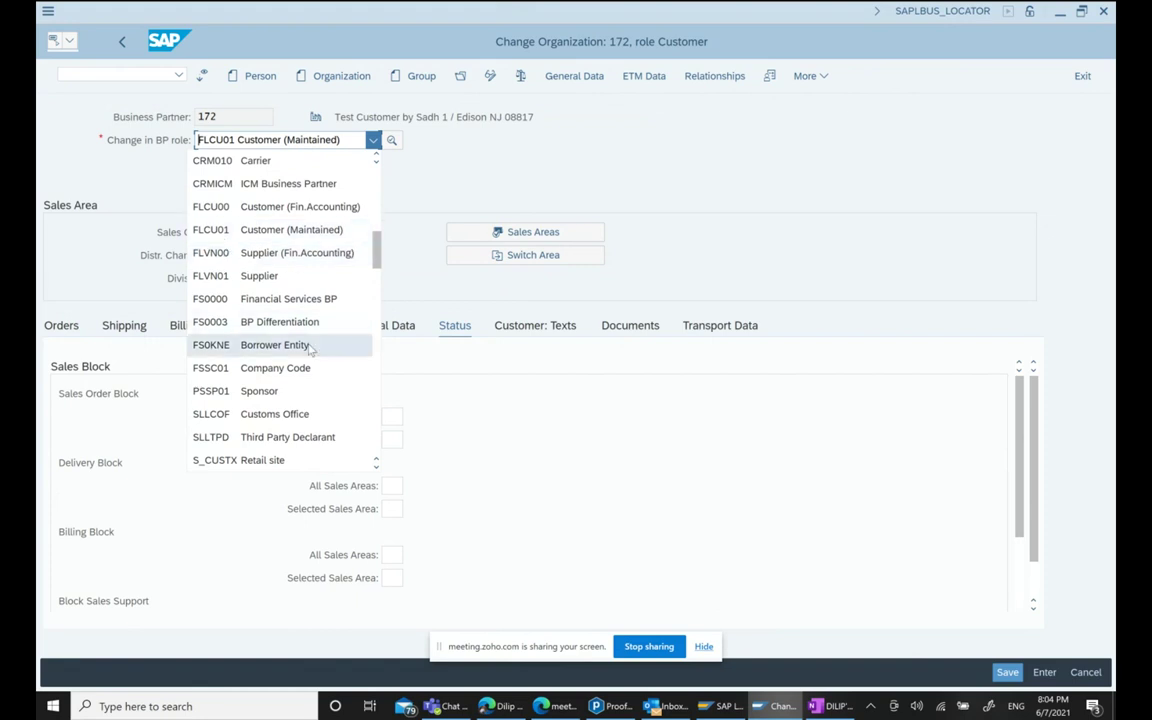
left_click(299, 207)
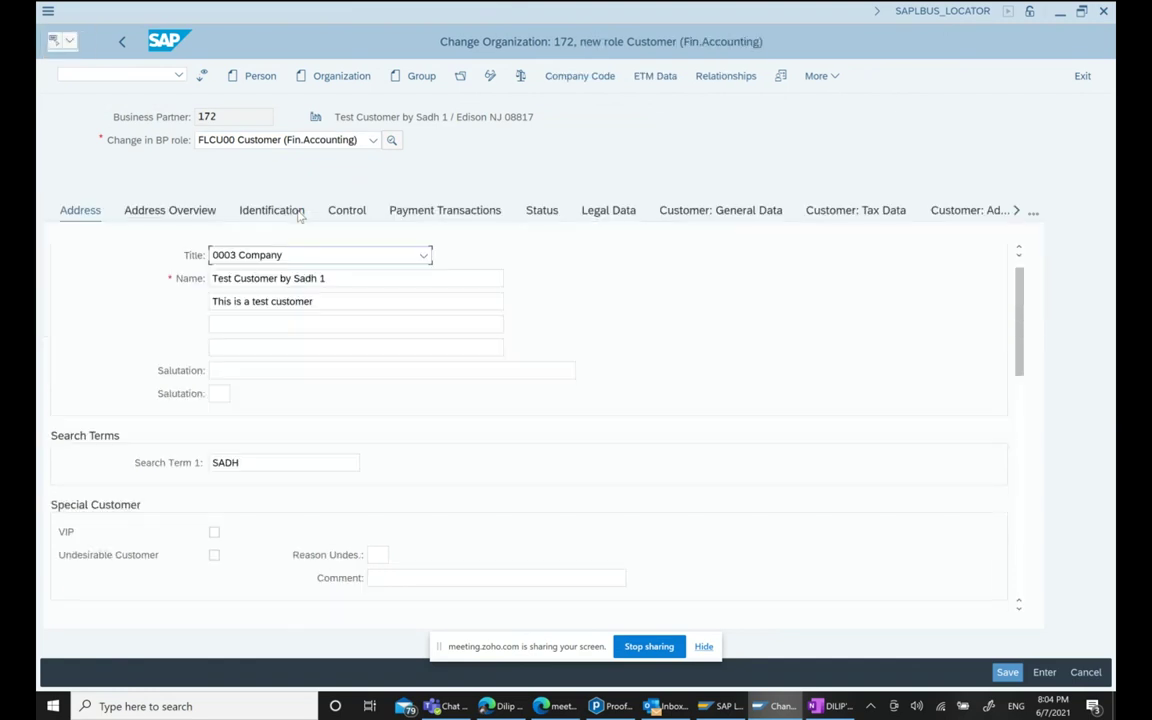
Browse partner 172's address, control, bank, status and payment data, ending on Customer: General Data.
left_click(336, 140)
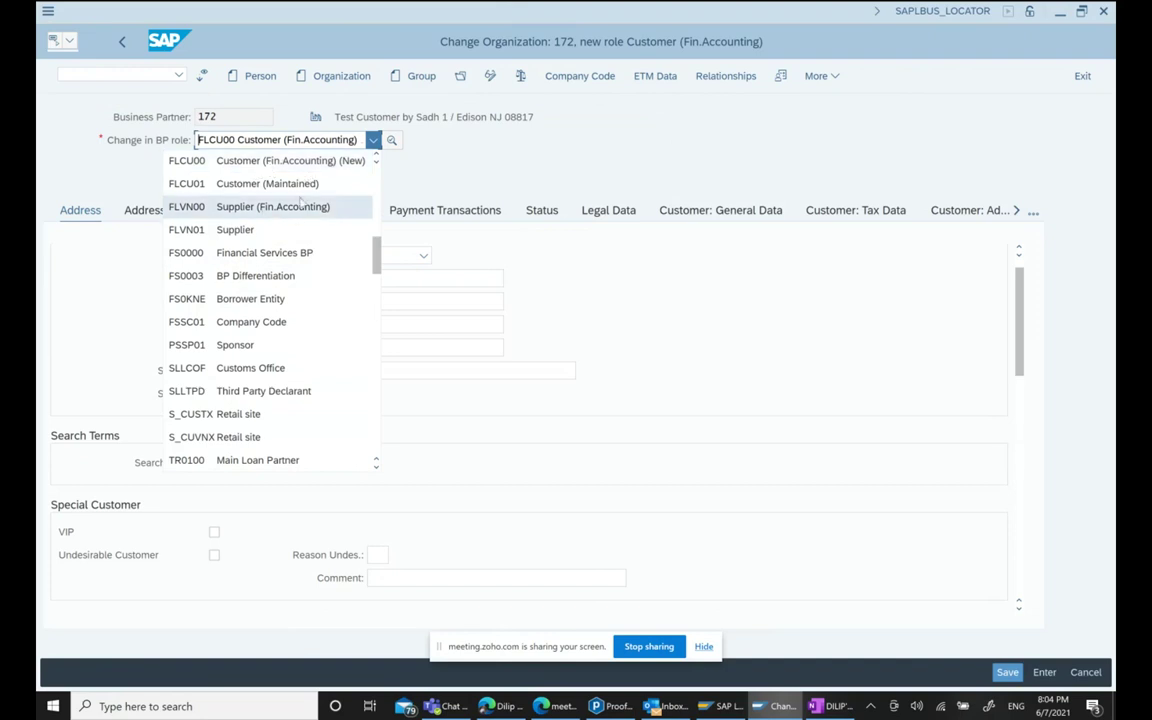
left_click(626, 183)
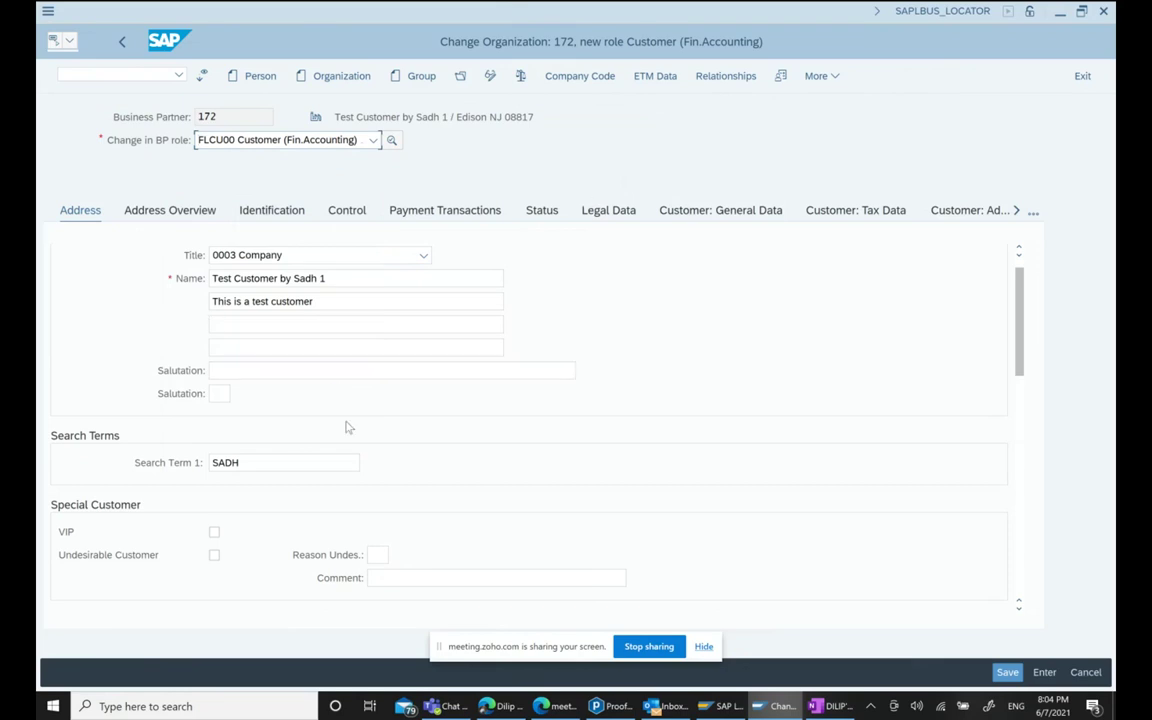
left_click(200, 213)
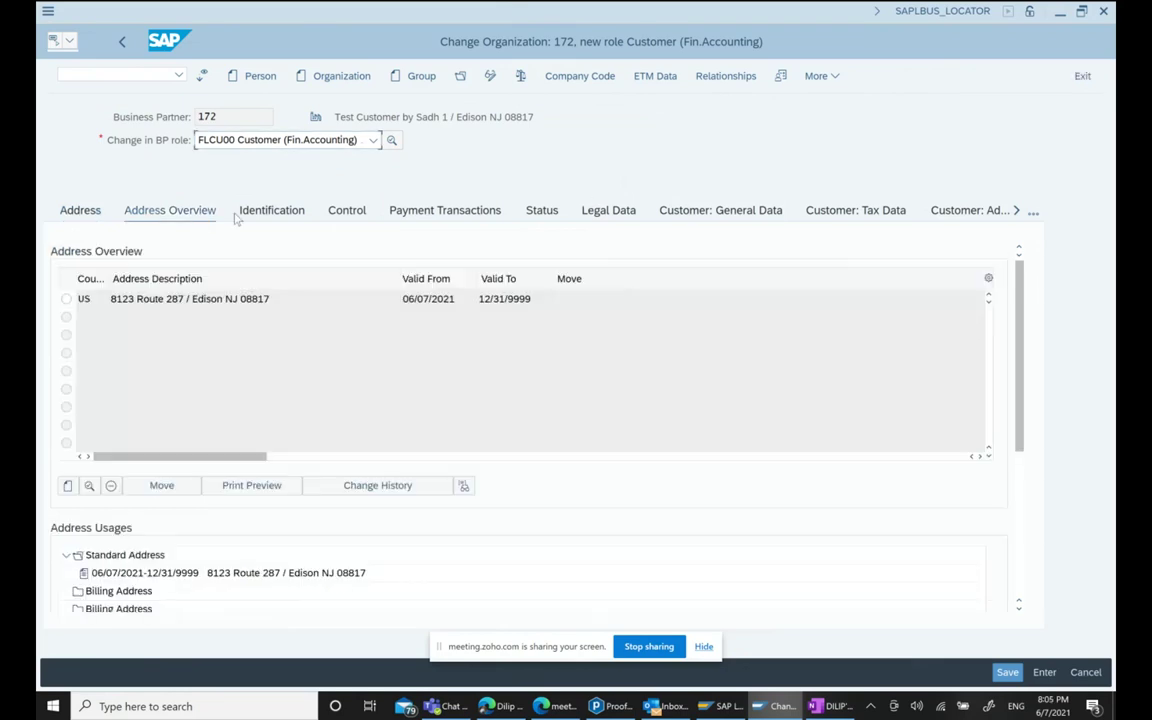
left_click(343, 209)
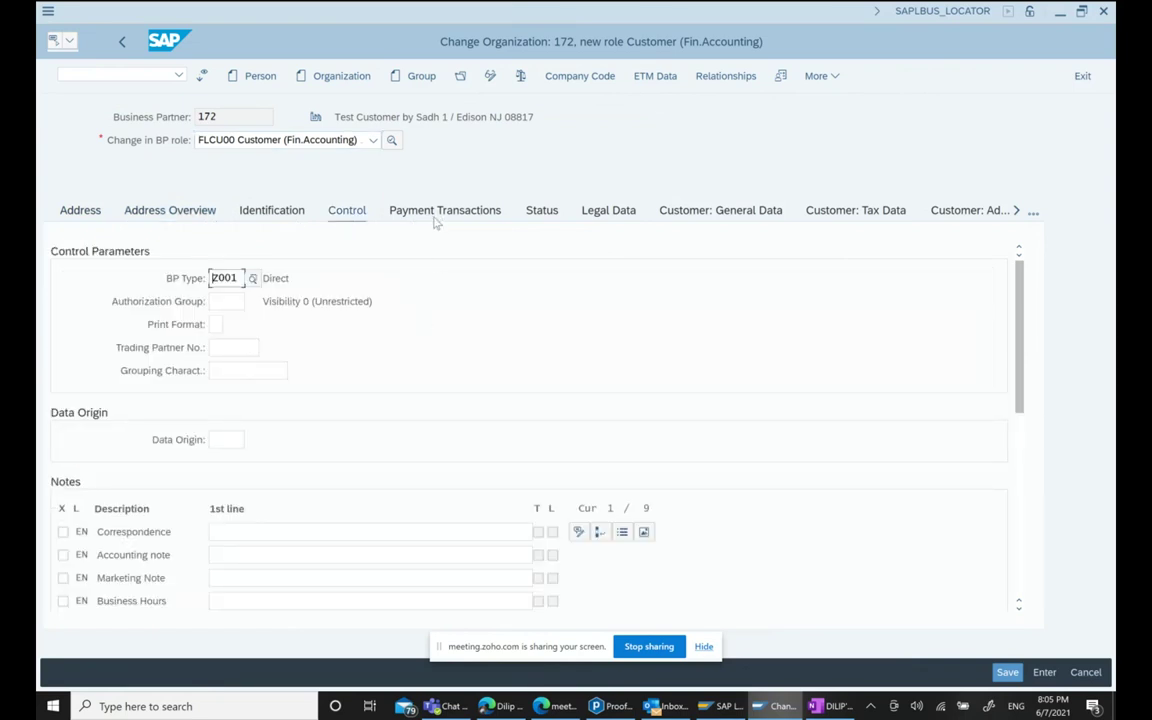
left_click(437, 221)
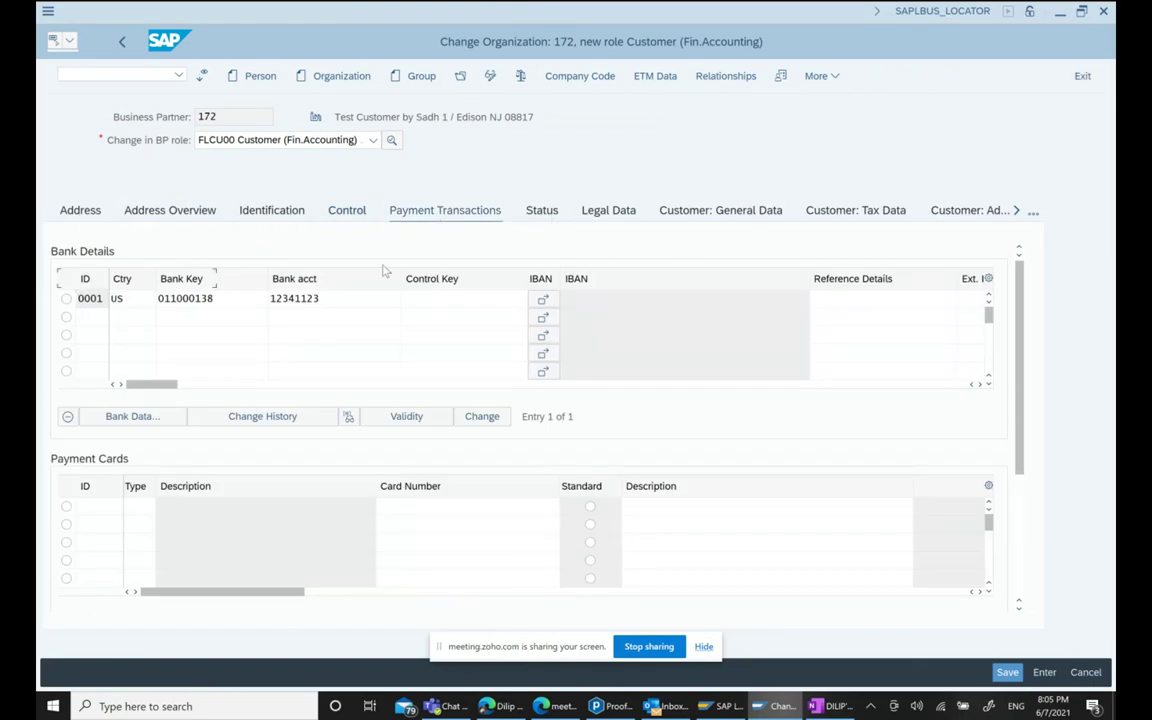
left_click(541, 211)
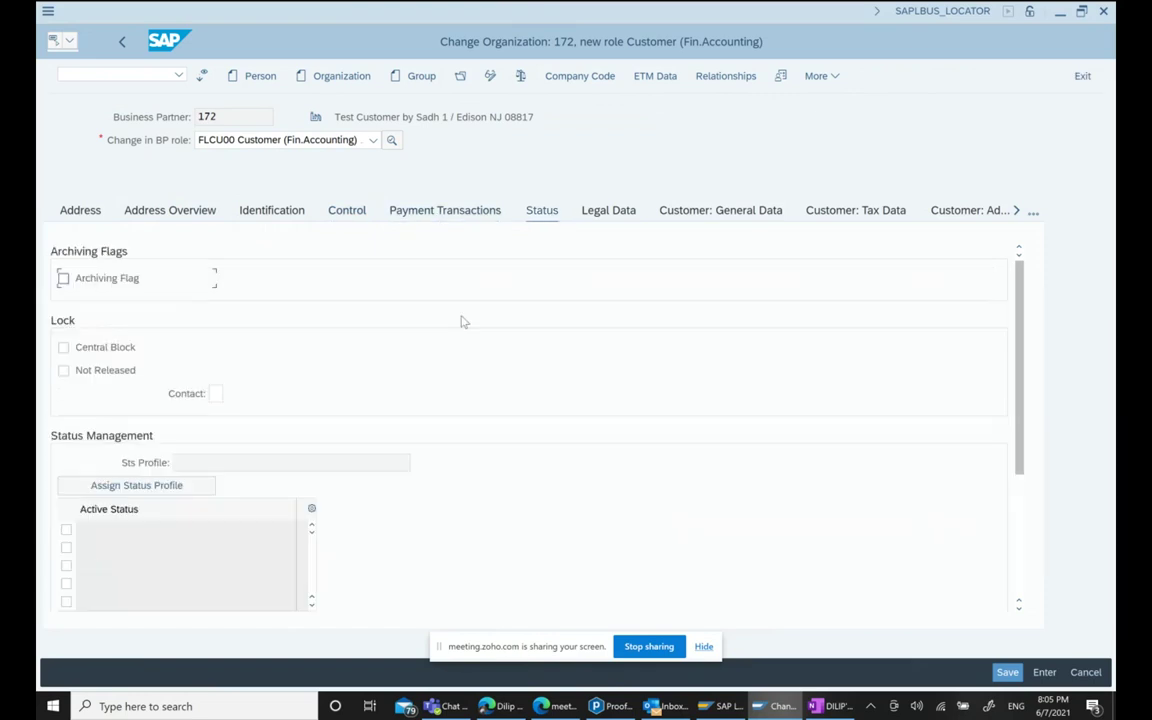
left_click(431, 214)
left_click(696, 215)
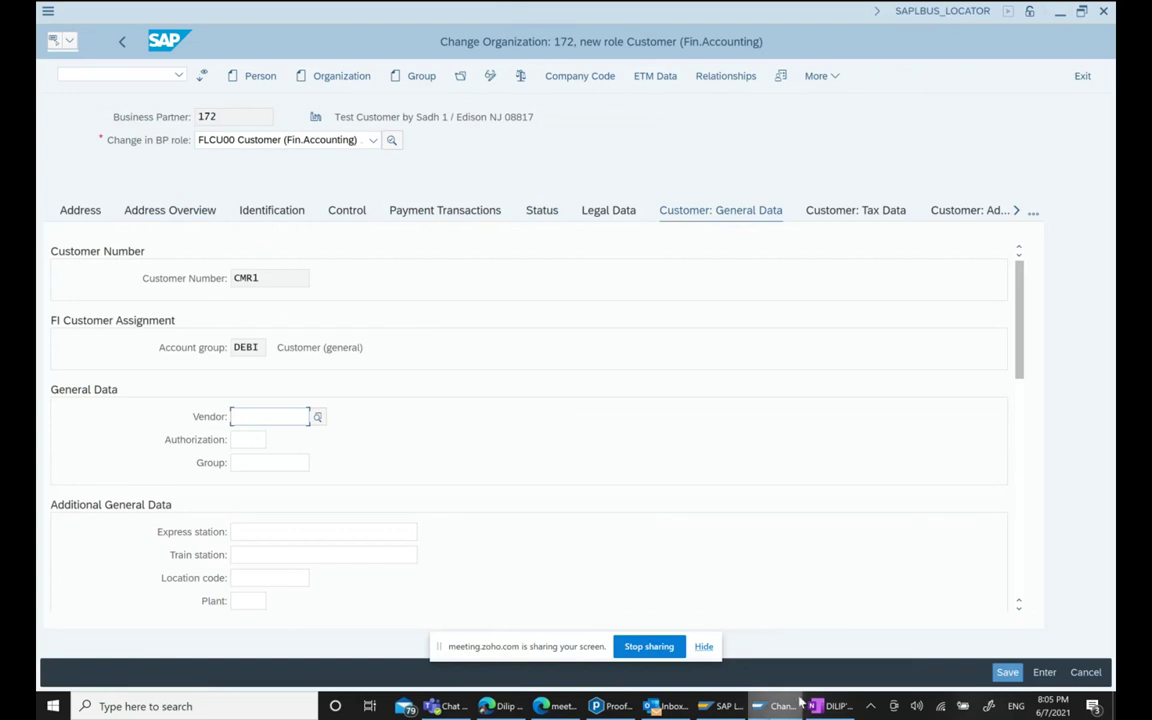
Assign company code 5100 with reconciliation account 12100000 and payment terms 0002.
left_click(580, 76)
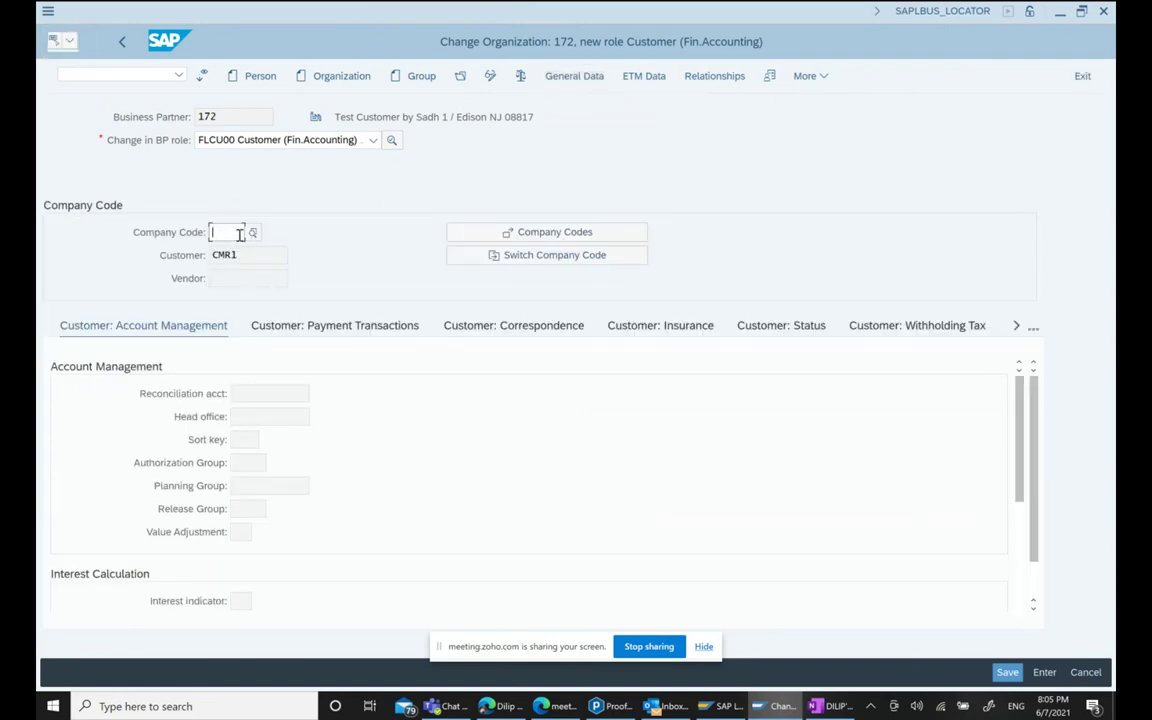
left_click(254, 233)
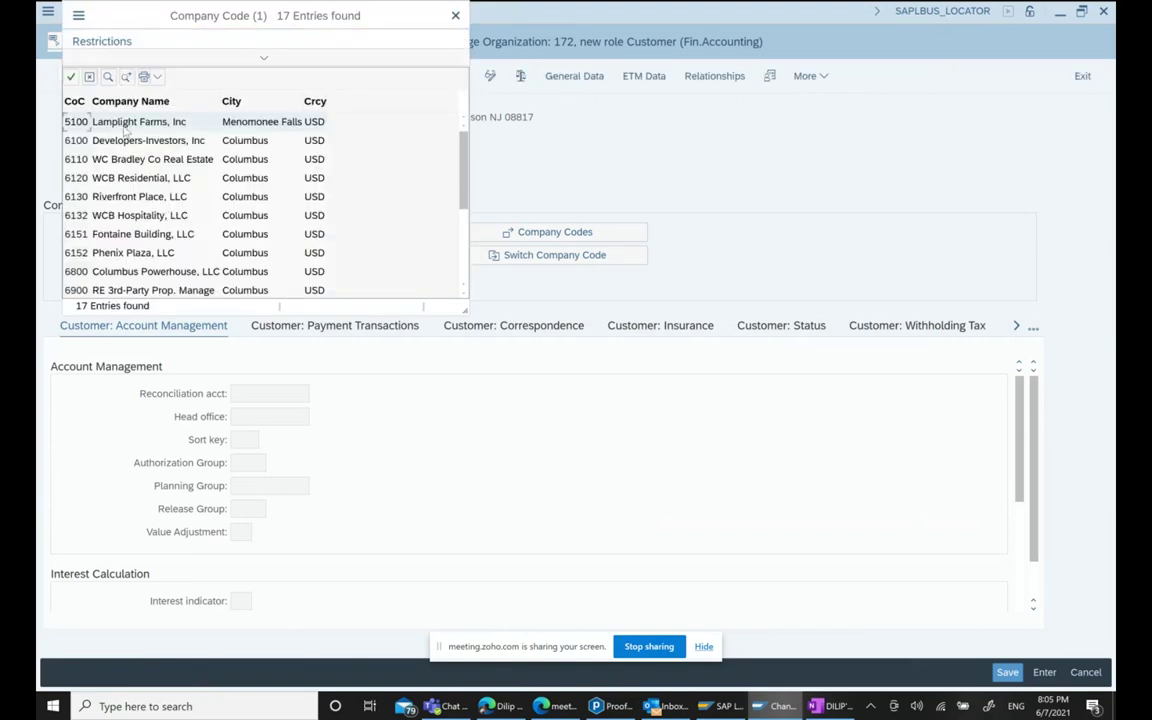
left_click(115, 121)
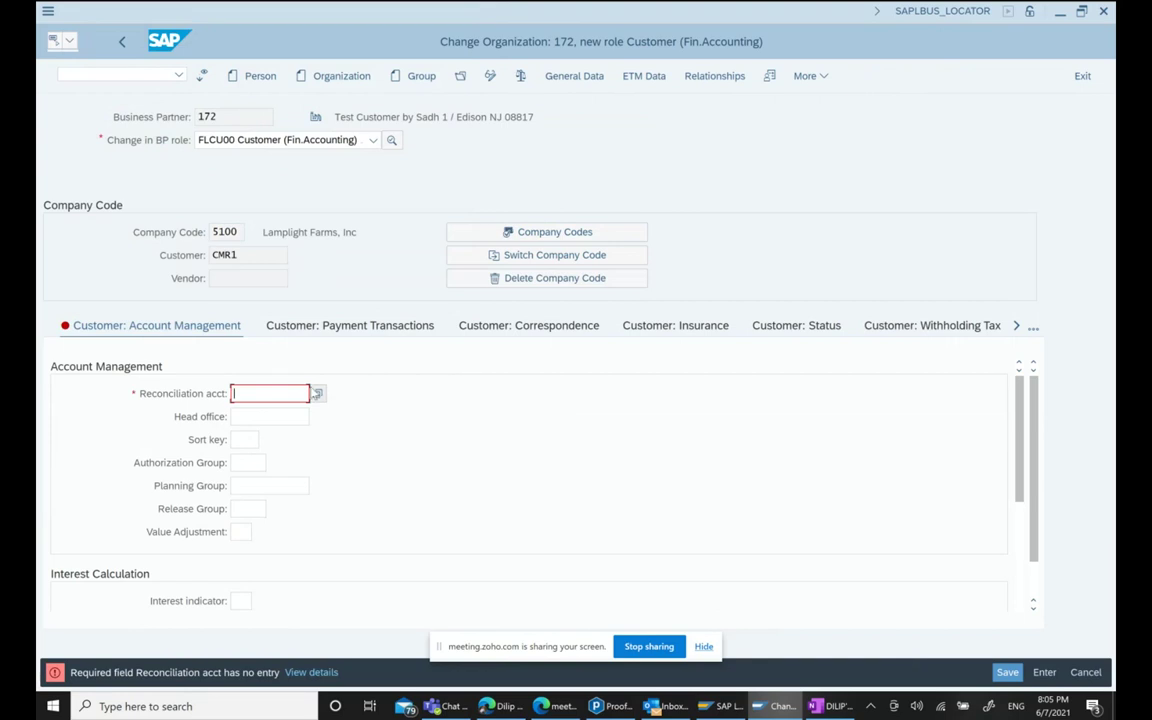
key("F4")
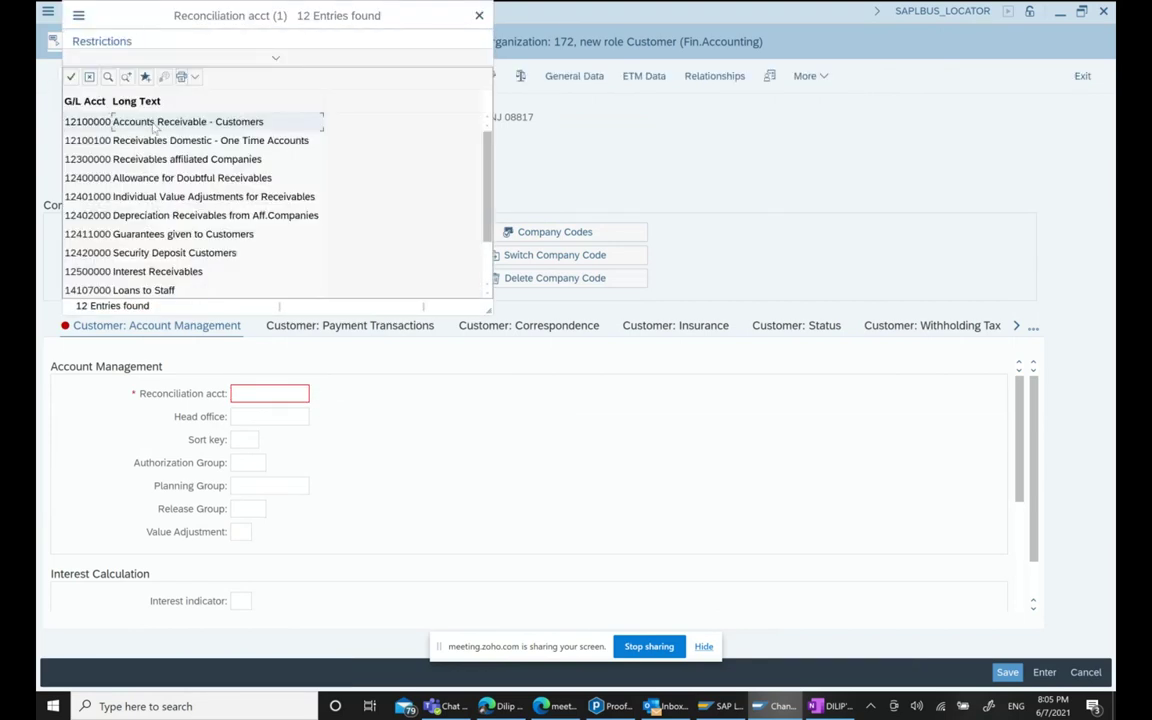
double_click(152, 122)
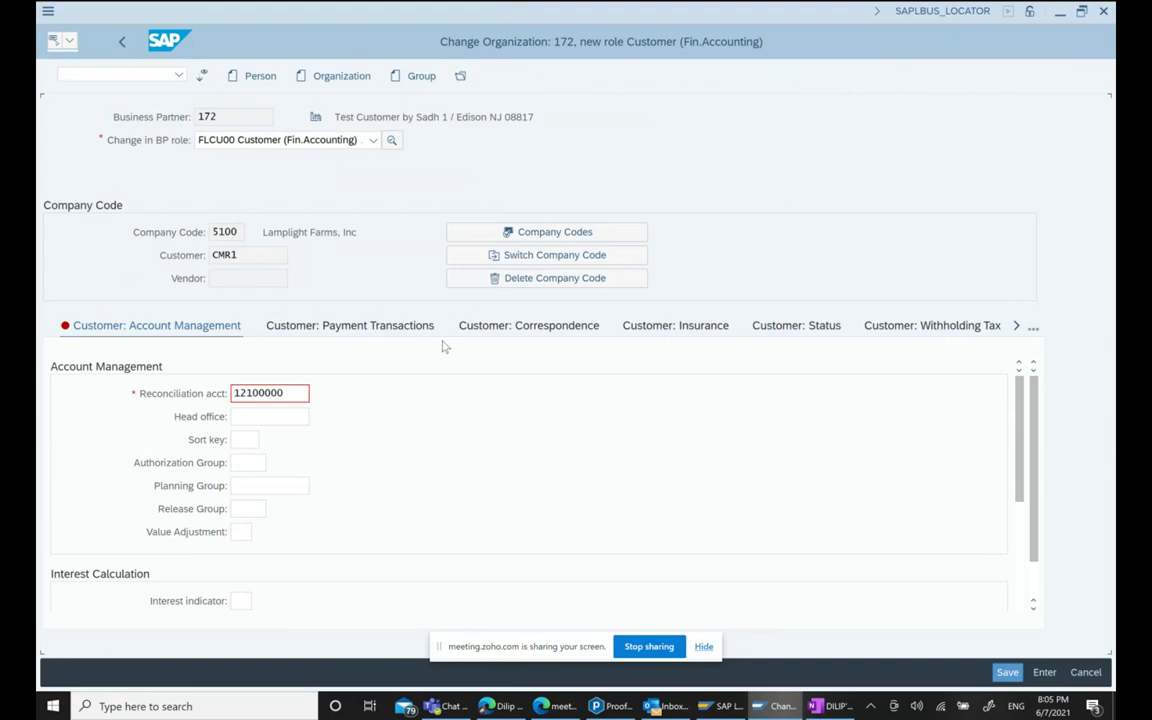
scroll(519, 517, "down", 2)
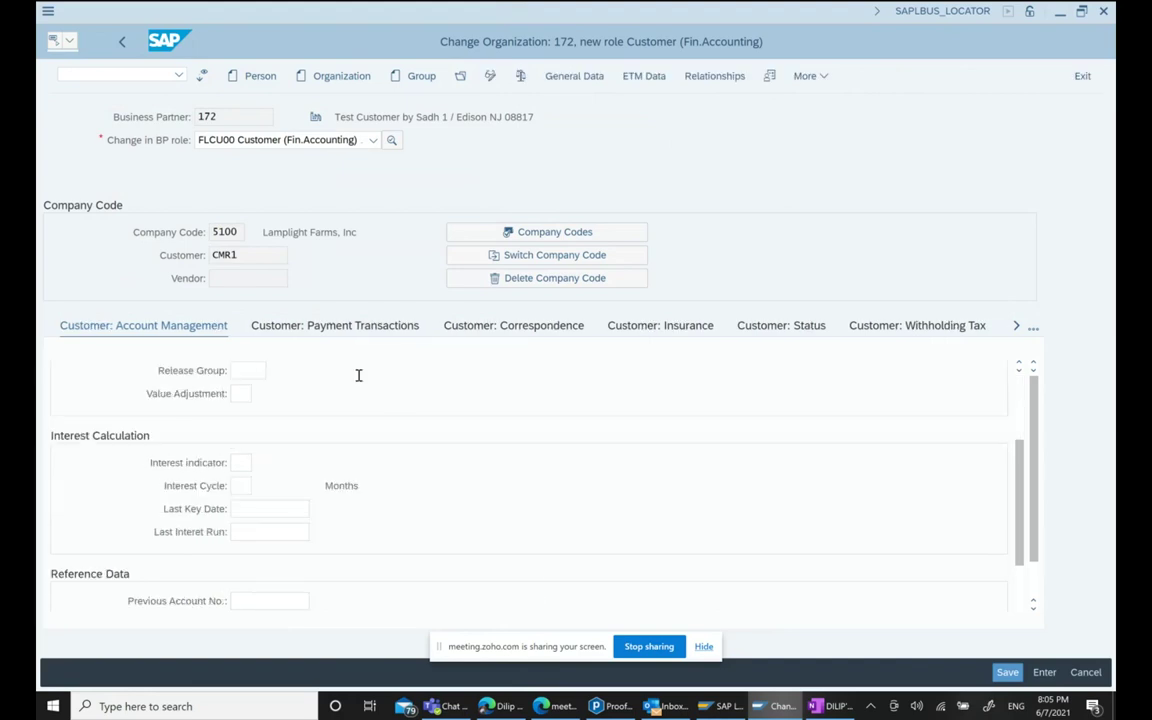
left_click(350, 338)
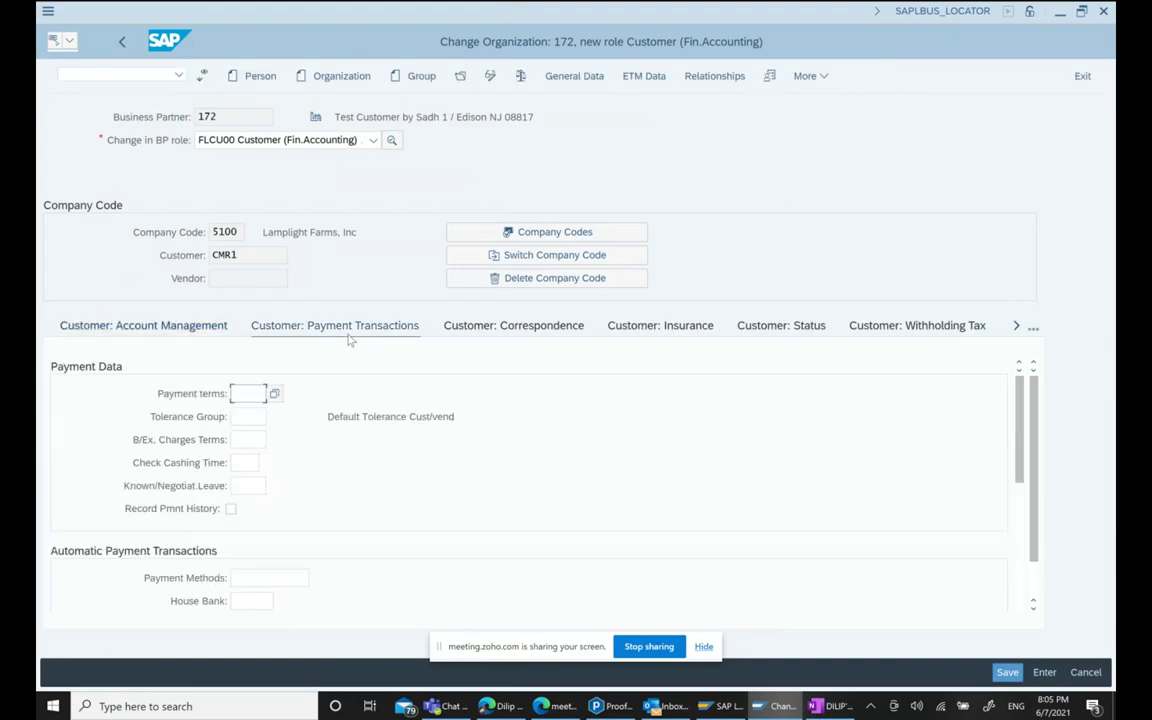
left_click(260, 393)
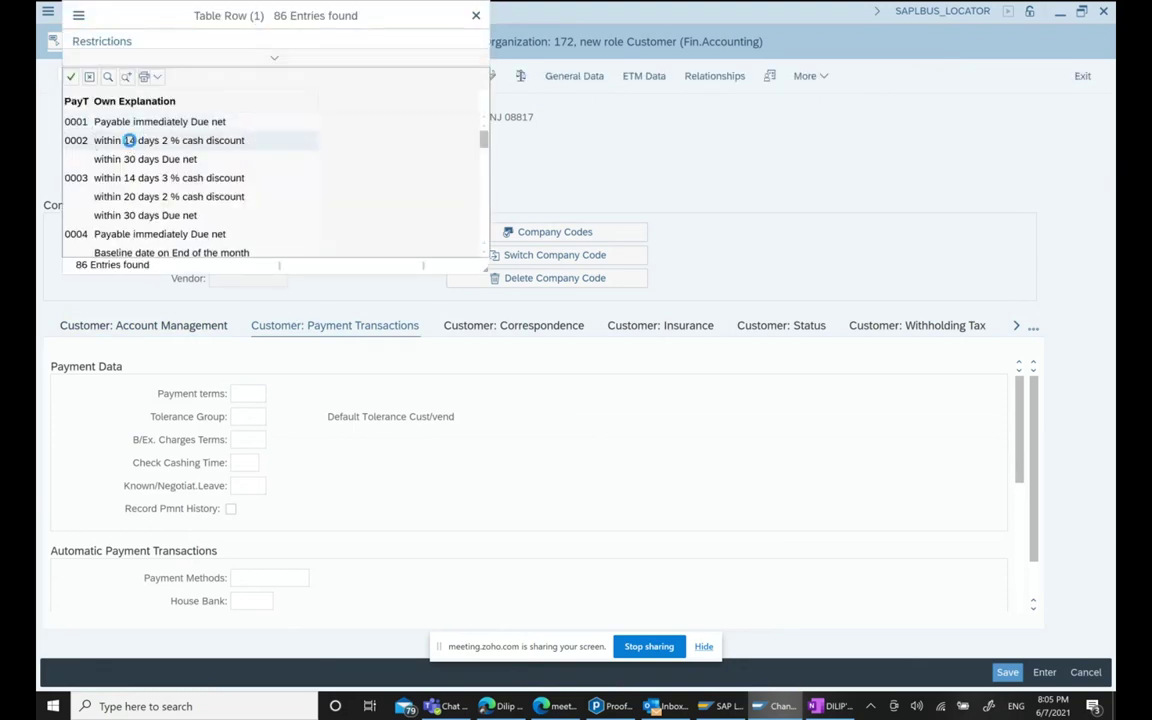
left_click(129, 140)
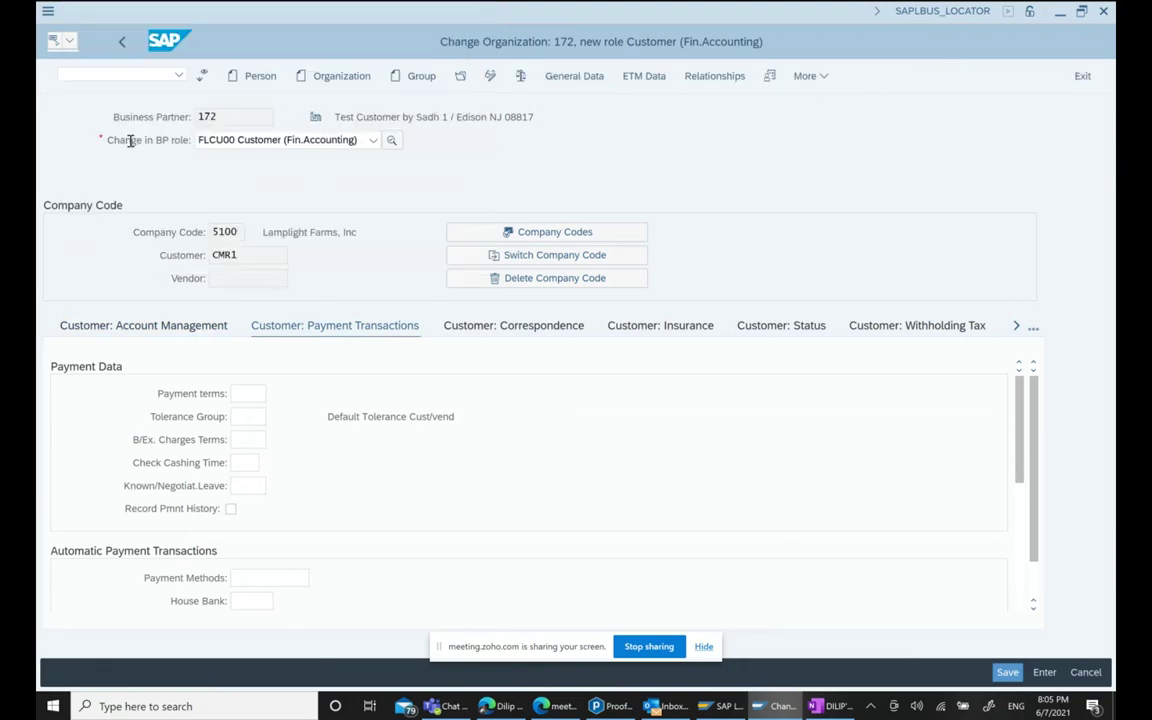
left_click(542, 344)
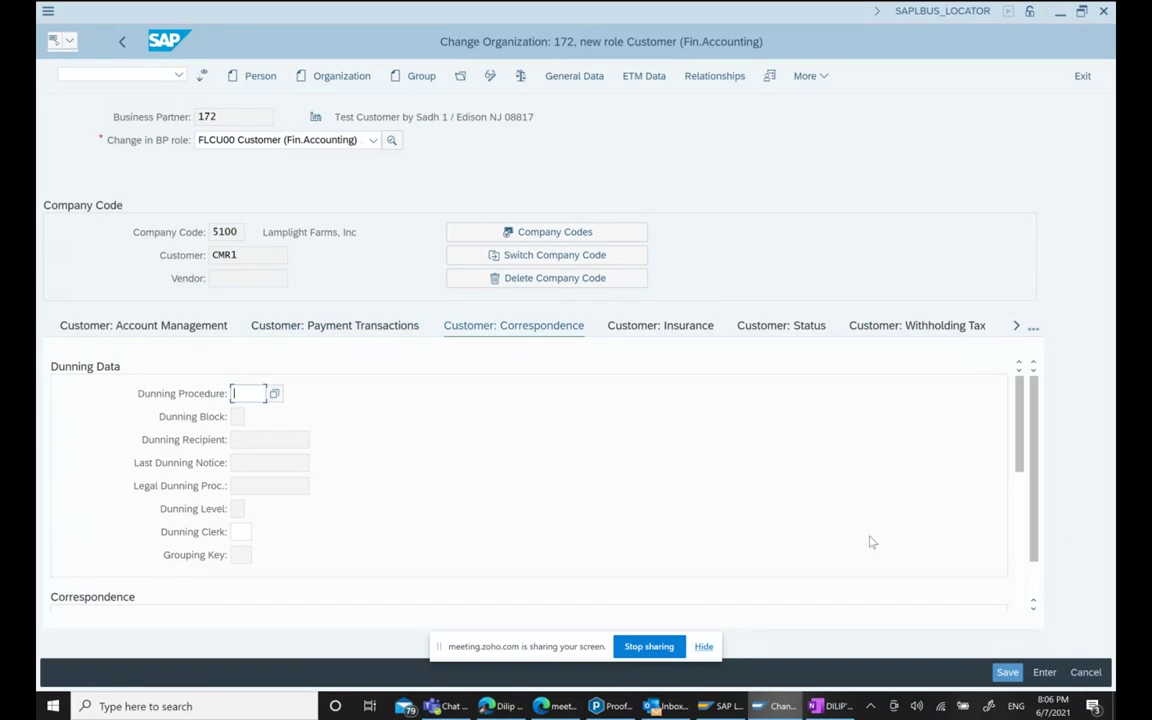
Save partner 172's company code 5100 extension.
left_click(1008, 673)
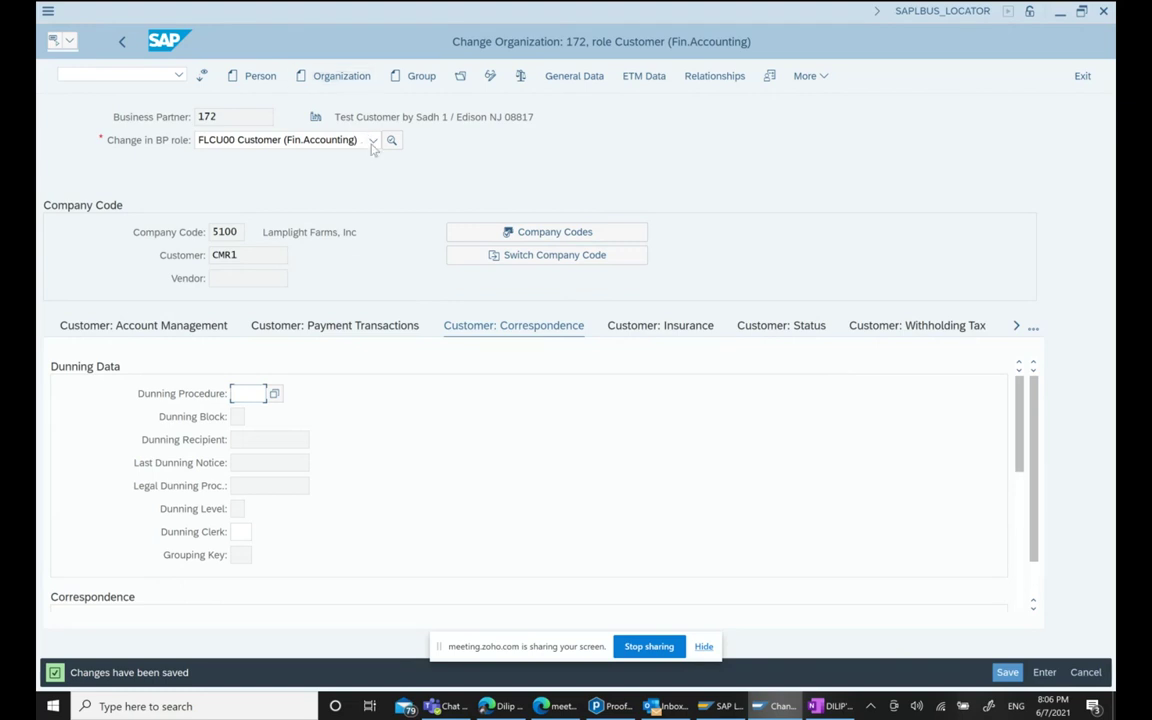
left_click(340, 140)
scroll(350, 261, "up", 1)
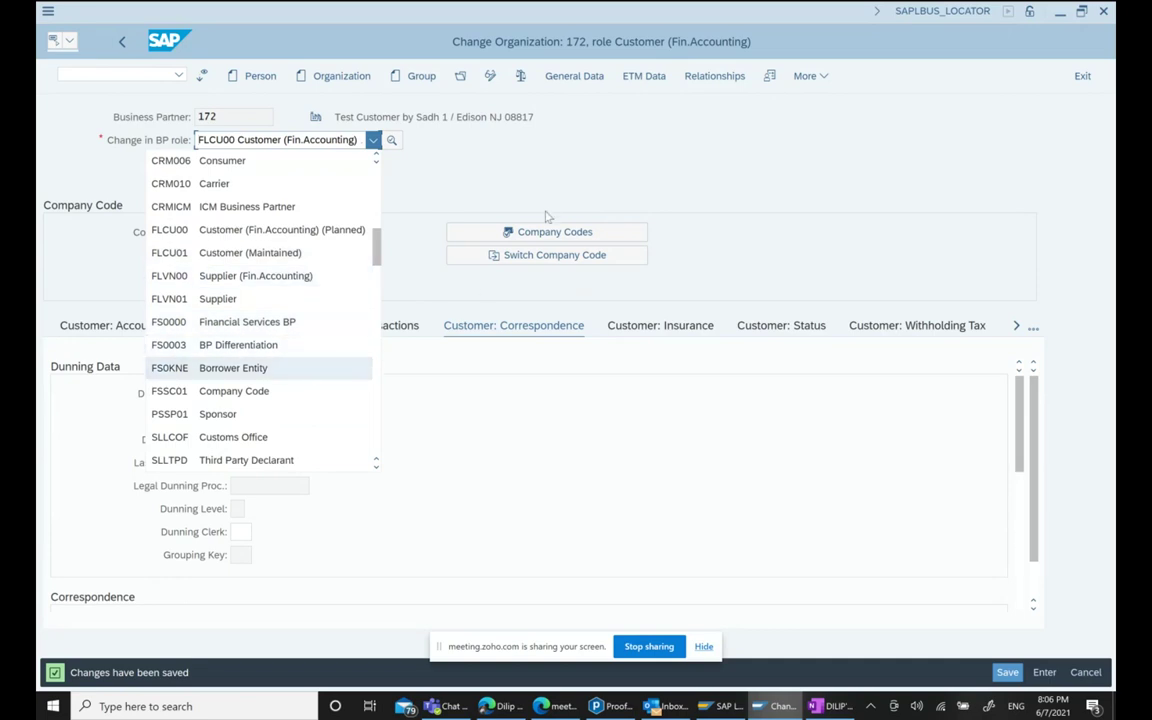
Switch partner 172 to display mode, check its roles, and return to SAP Easy Access.
left_click(491, 77)
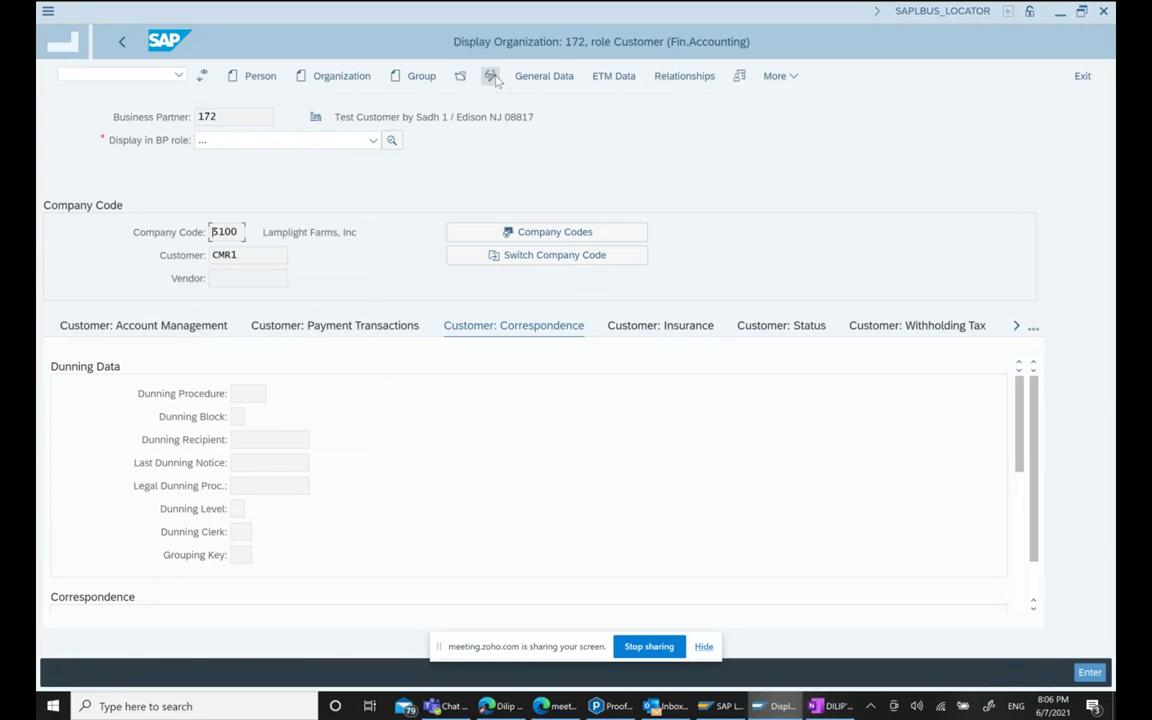
left_click(370, 141)
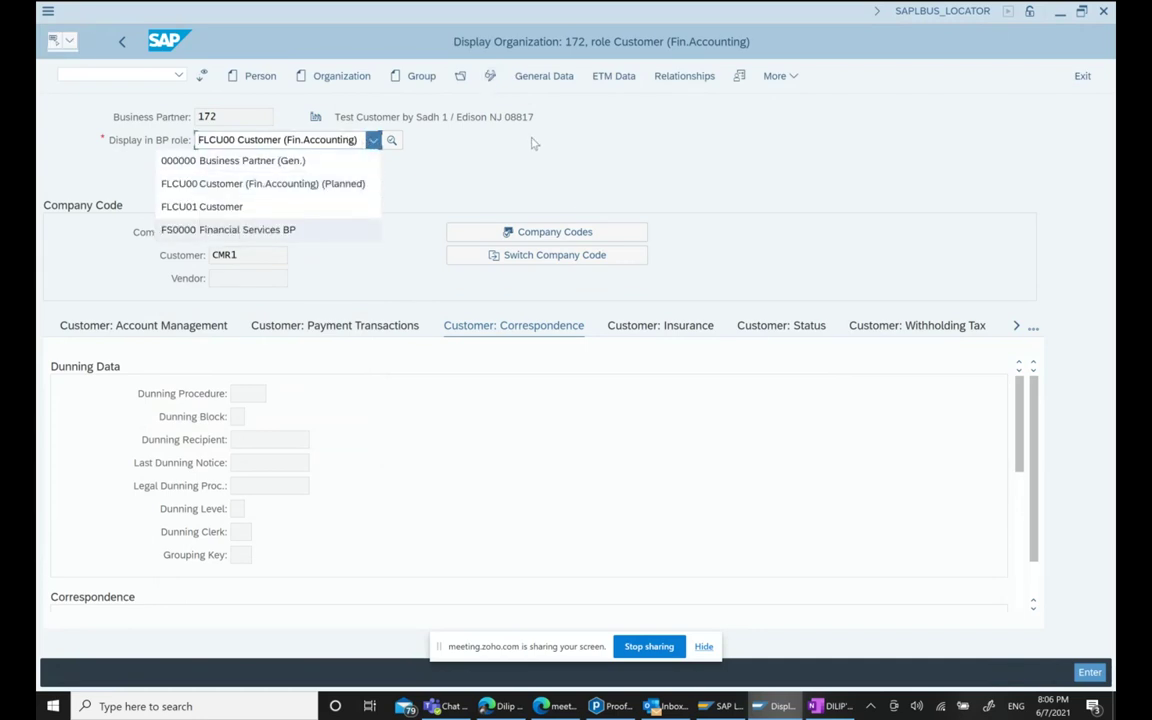
left_click(120, 48)
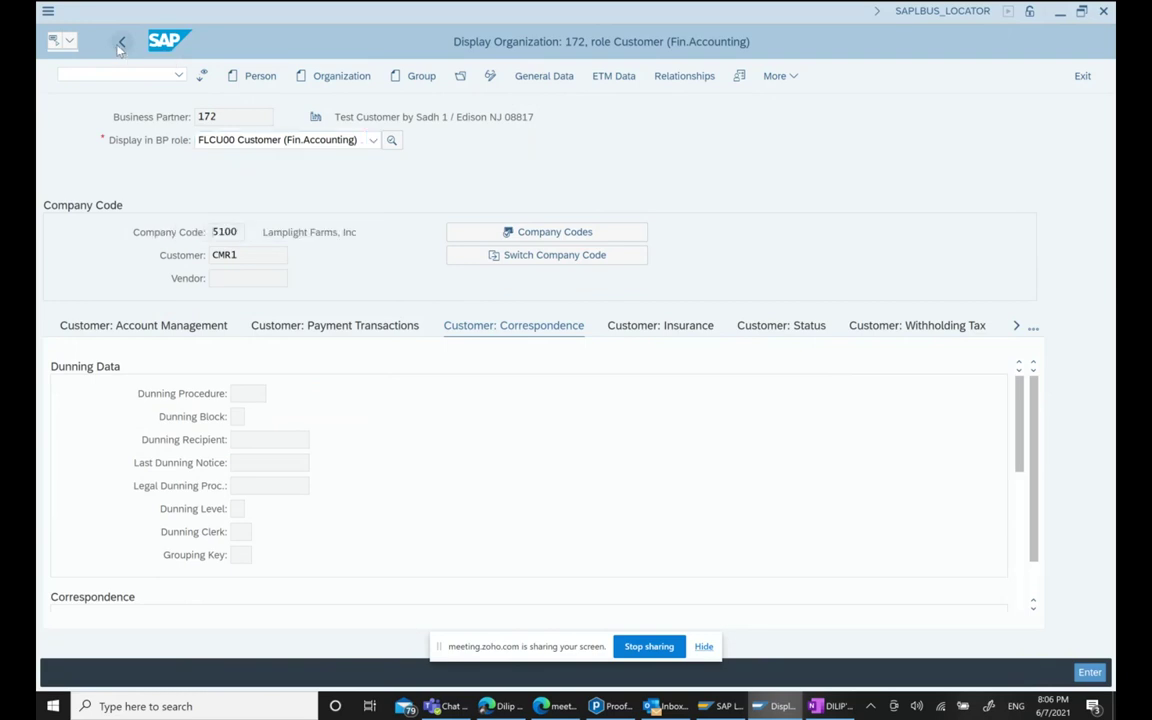
left_click(120, 48)
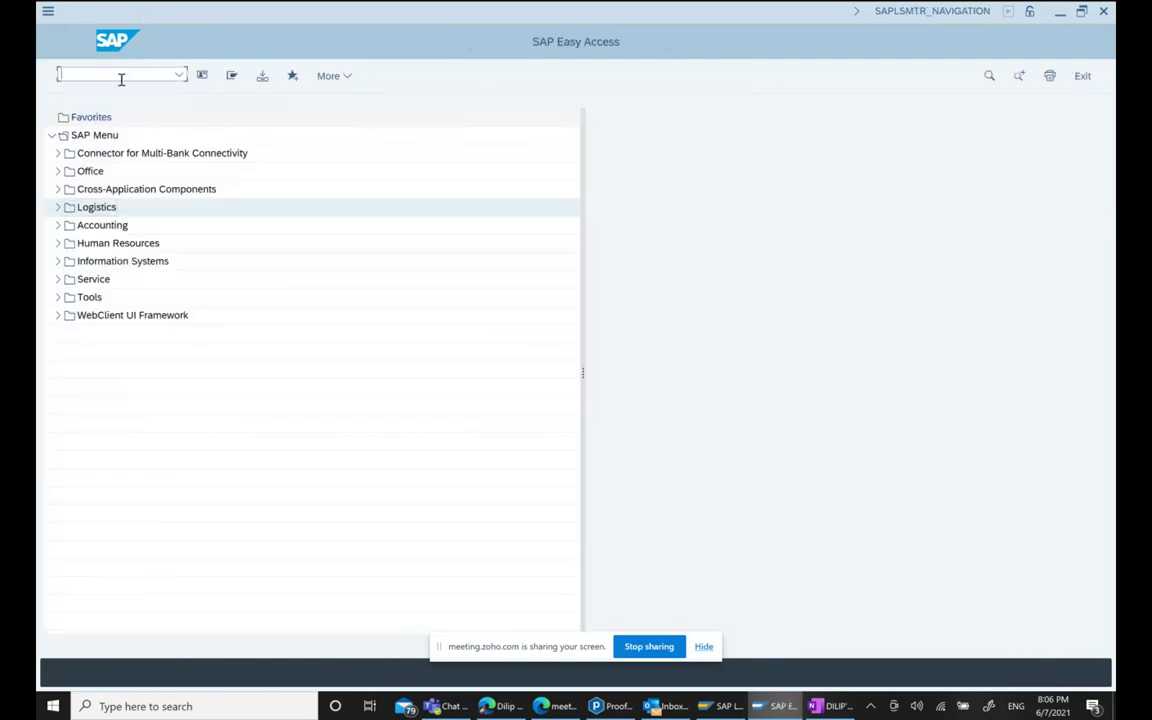
type("BP")
key("Return")
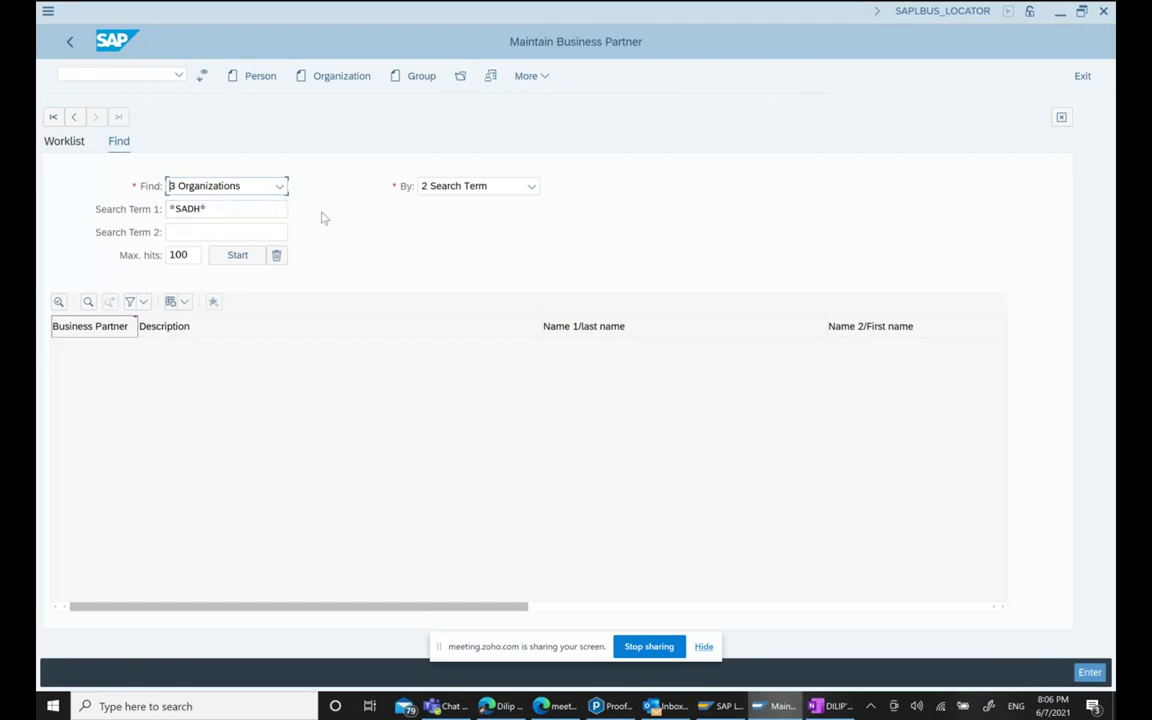
left_click(238, 258)
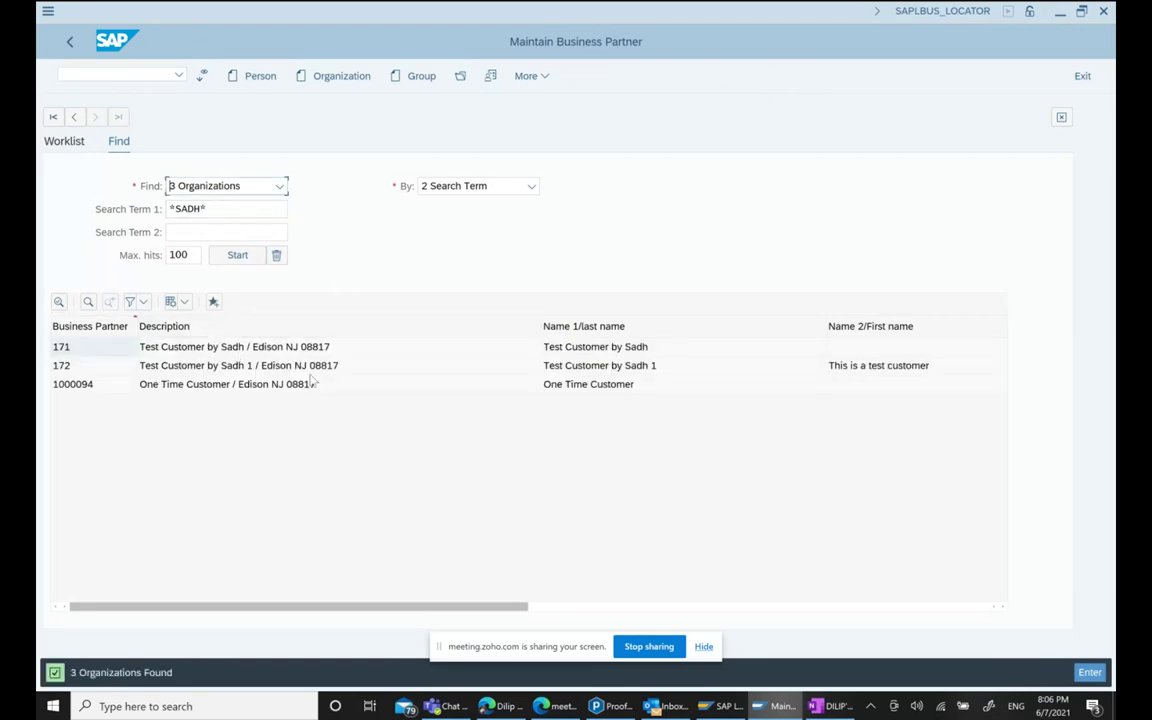
double_click(252, 366)
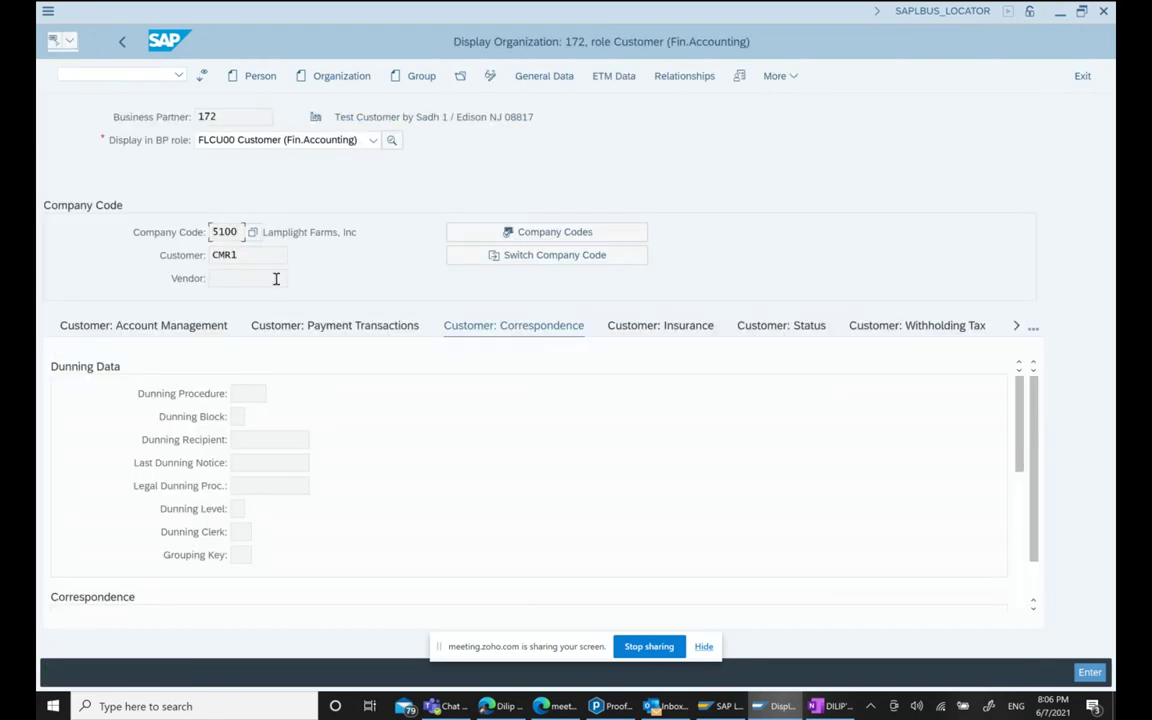
double_click(247, 255)
left_click(122, 43)
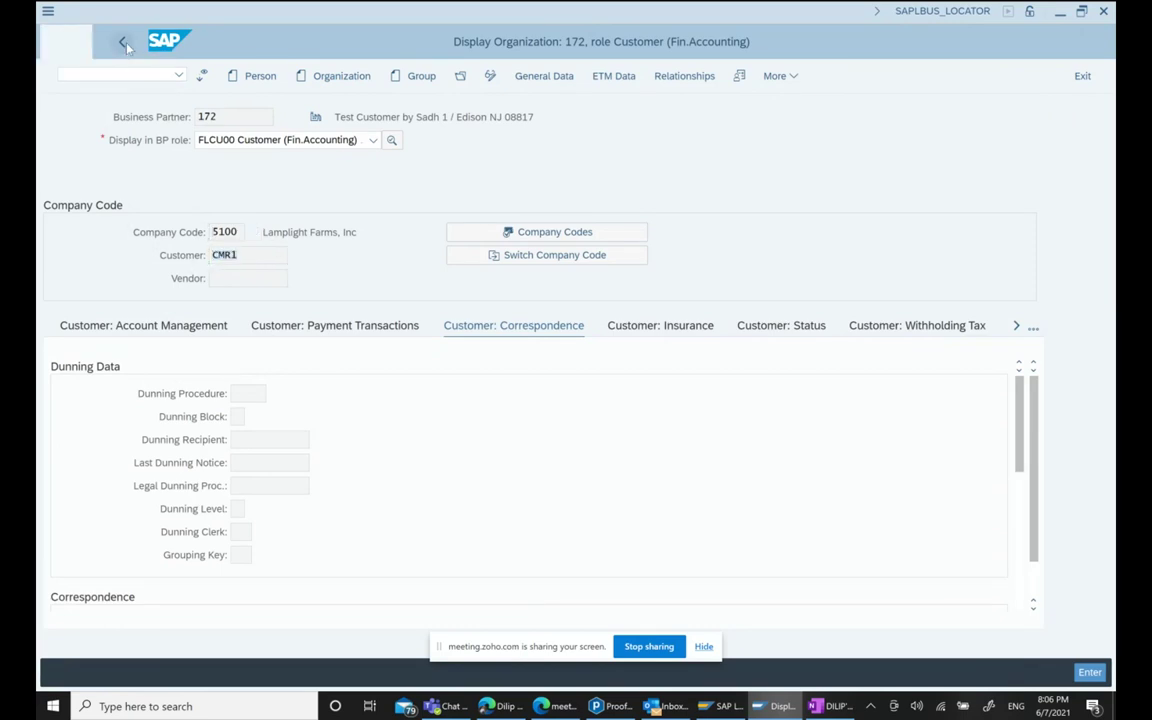
left_click(115, 73)
Start a ZLMB order via VA01 for sold-to CMR1 with customer reference 1.
type("VA01")
key("Return")
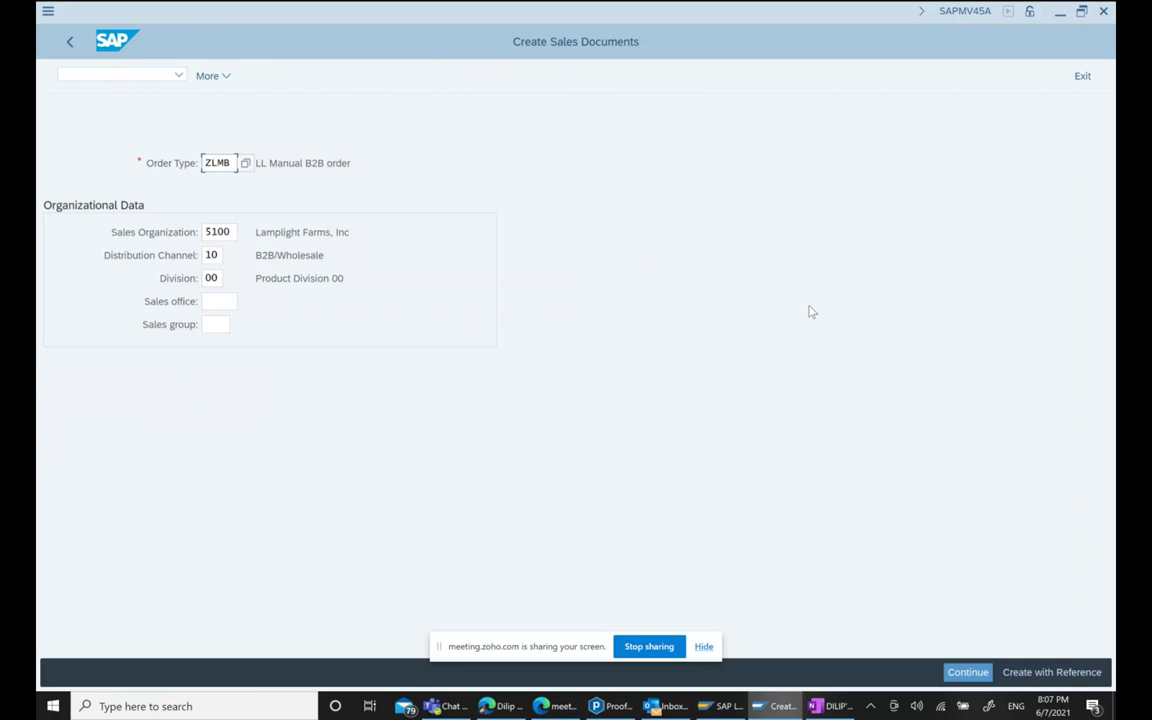
key("Return")
type("CMR1")
key("Return")
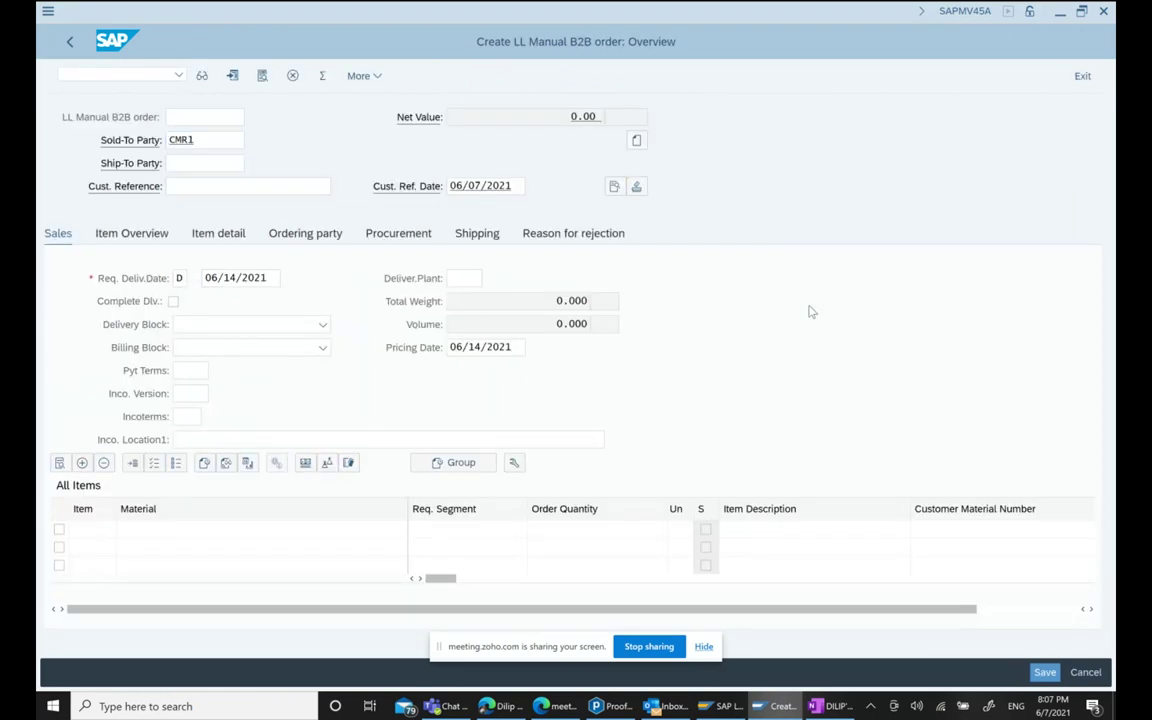
type("1")
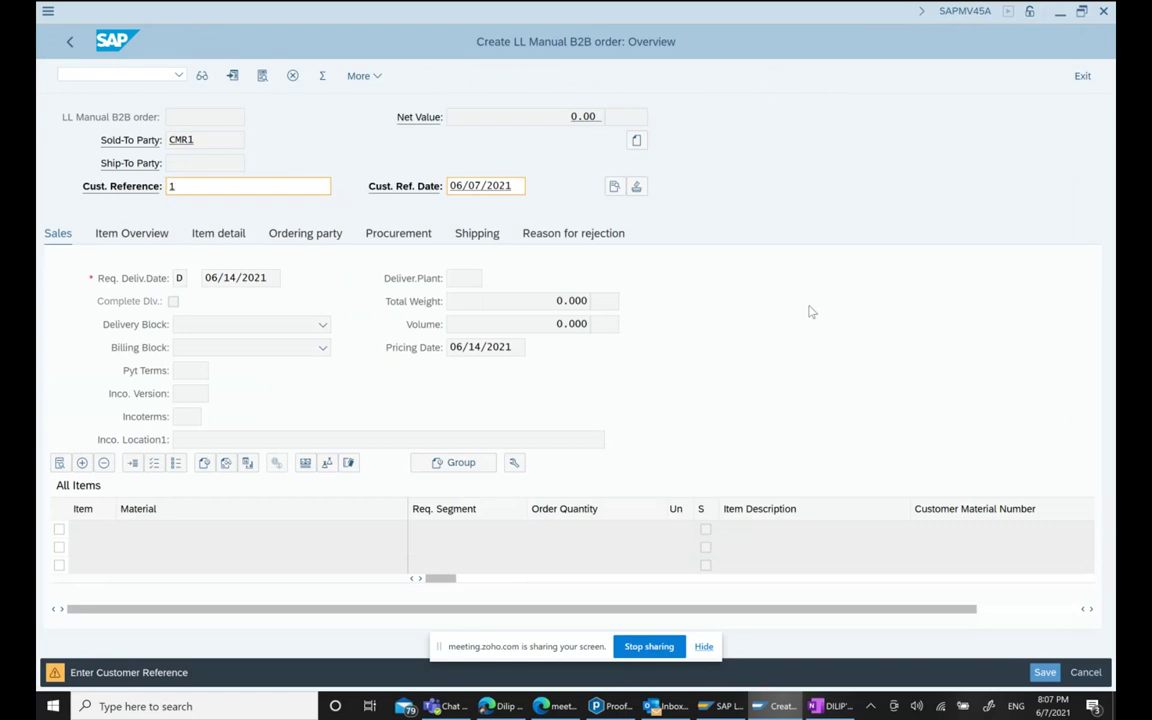
key("Return")
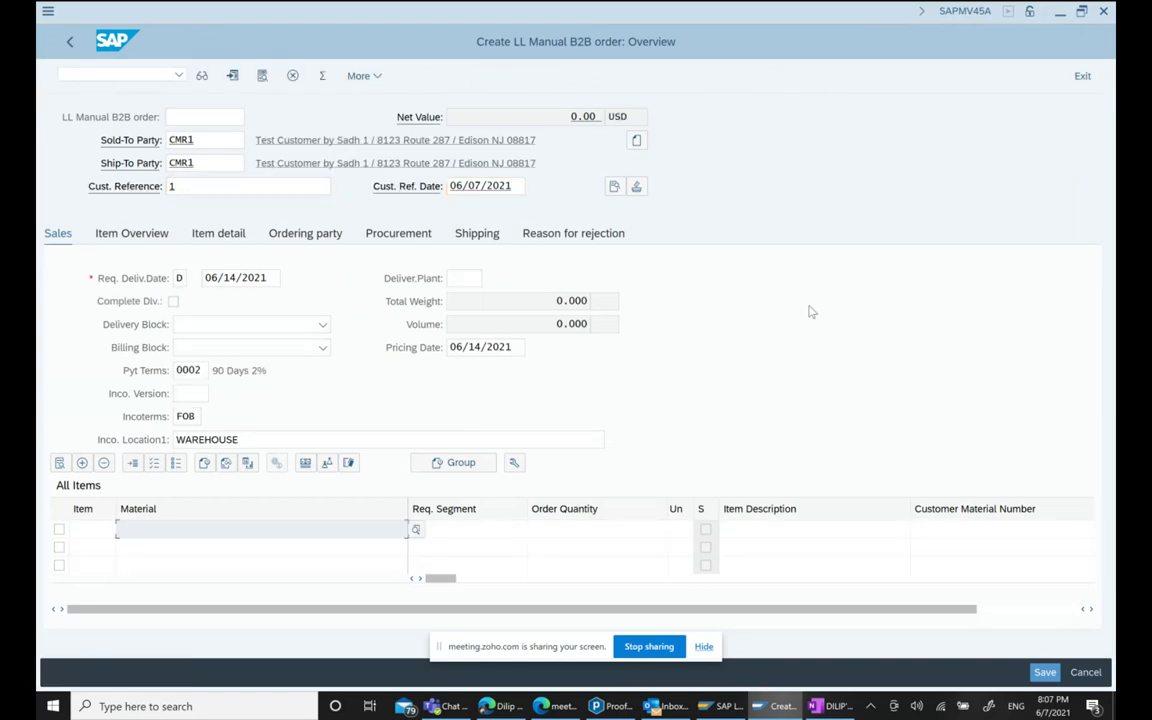
Add 1 unit of material 1212183 and save the order despite incomplete data.
key("BackSpace")
key("Return")
key("Tab")
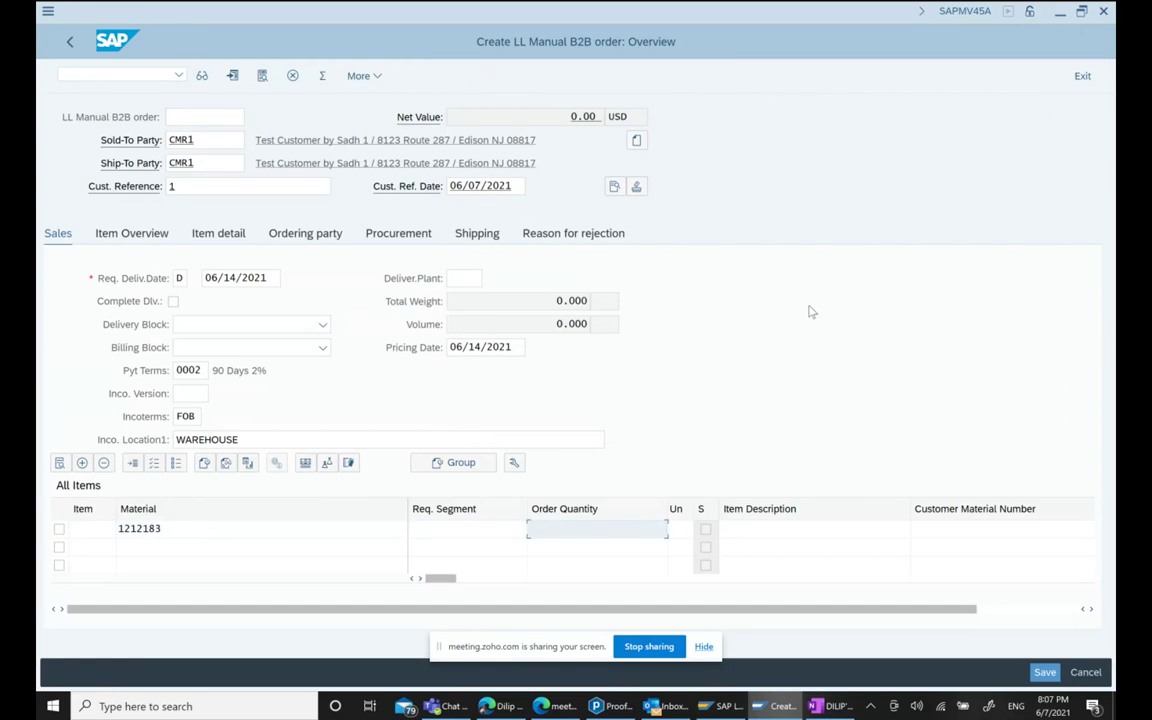
type("1")
key("Return")
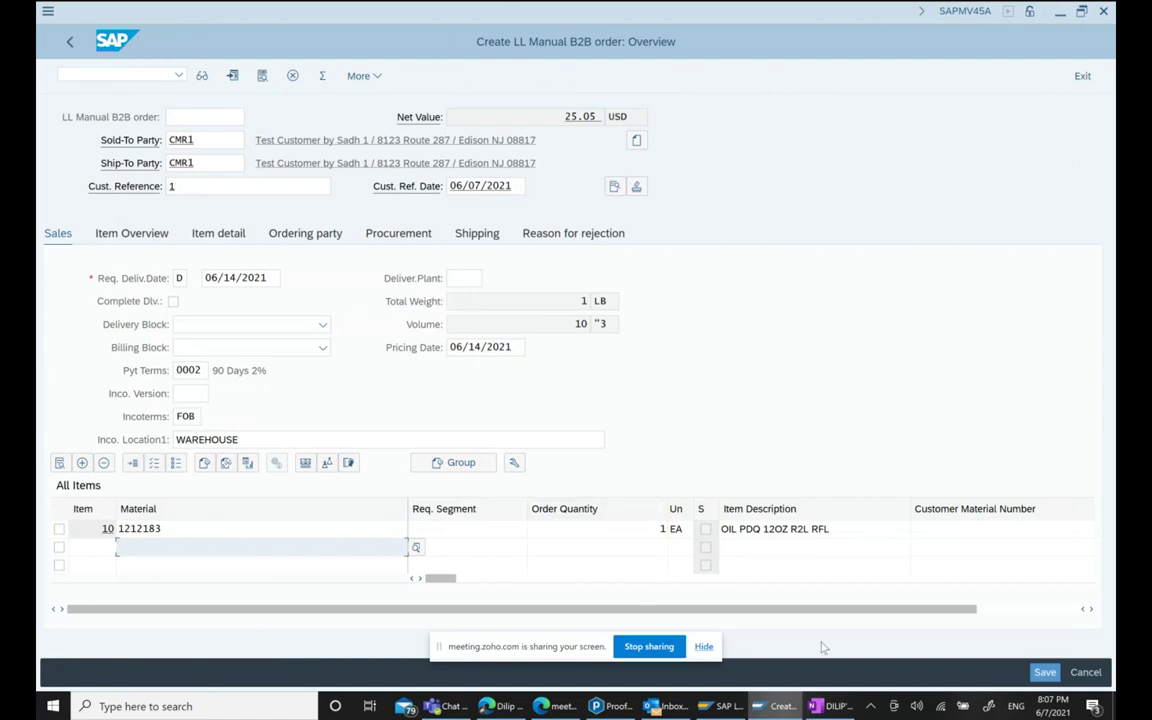
left_click(1045, 673)
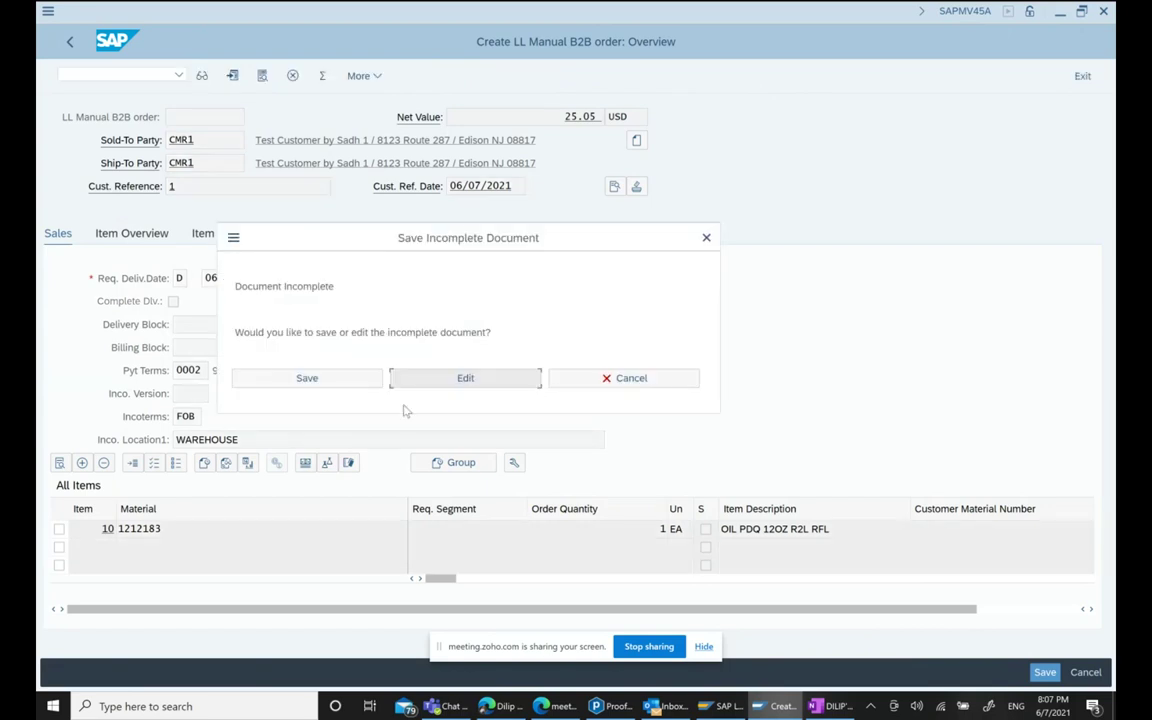
left_click(345, 379)
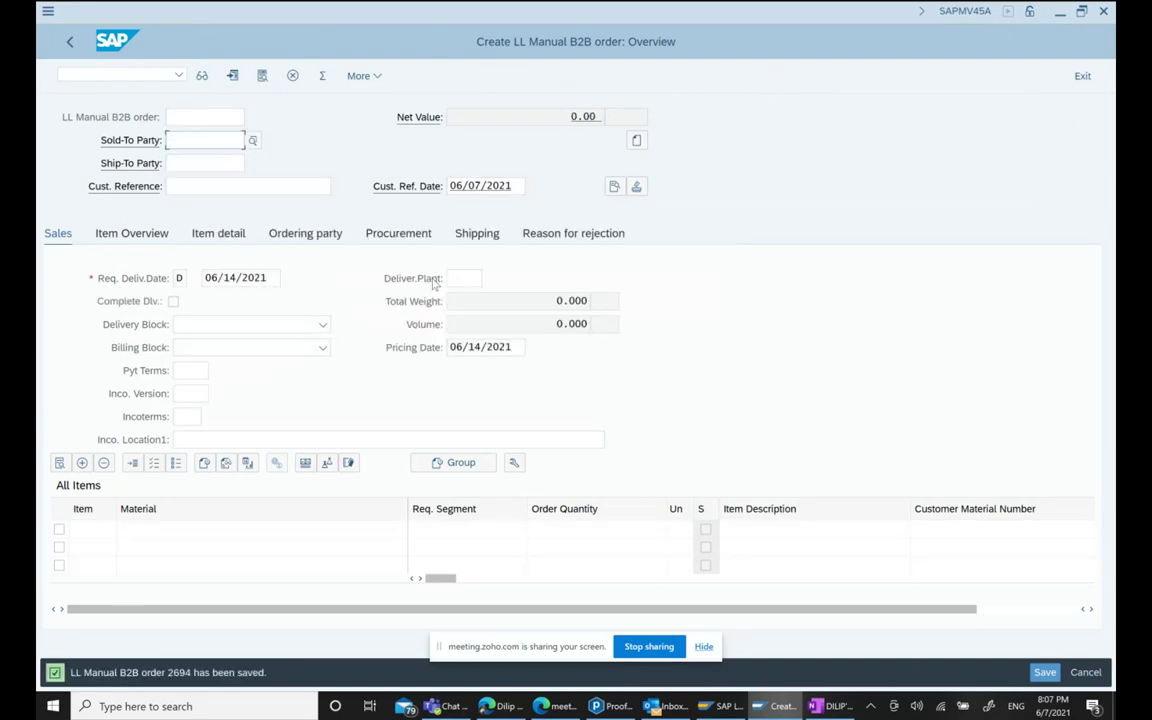